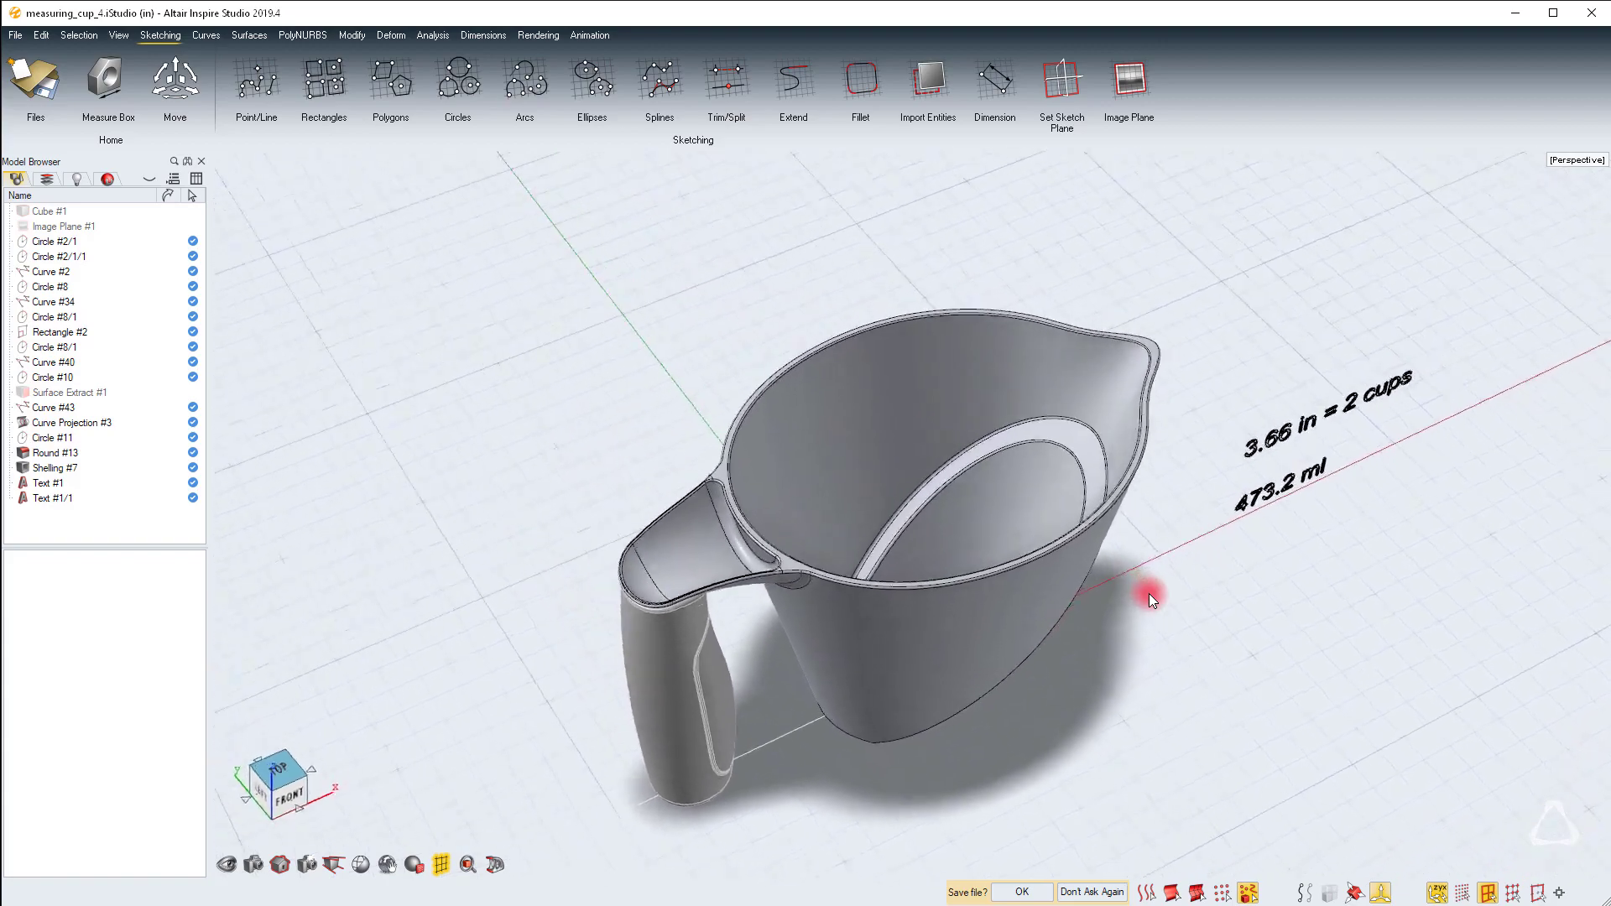
Examine the measuring cup from several angles along with the 3.66 in = 2 cups and 473.2 ml notes beside it
{"action": "left_click", "coordinate": [991, 538]}
{"action": "left_click", "coordinate": [1116, 543]}
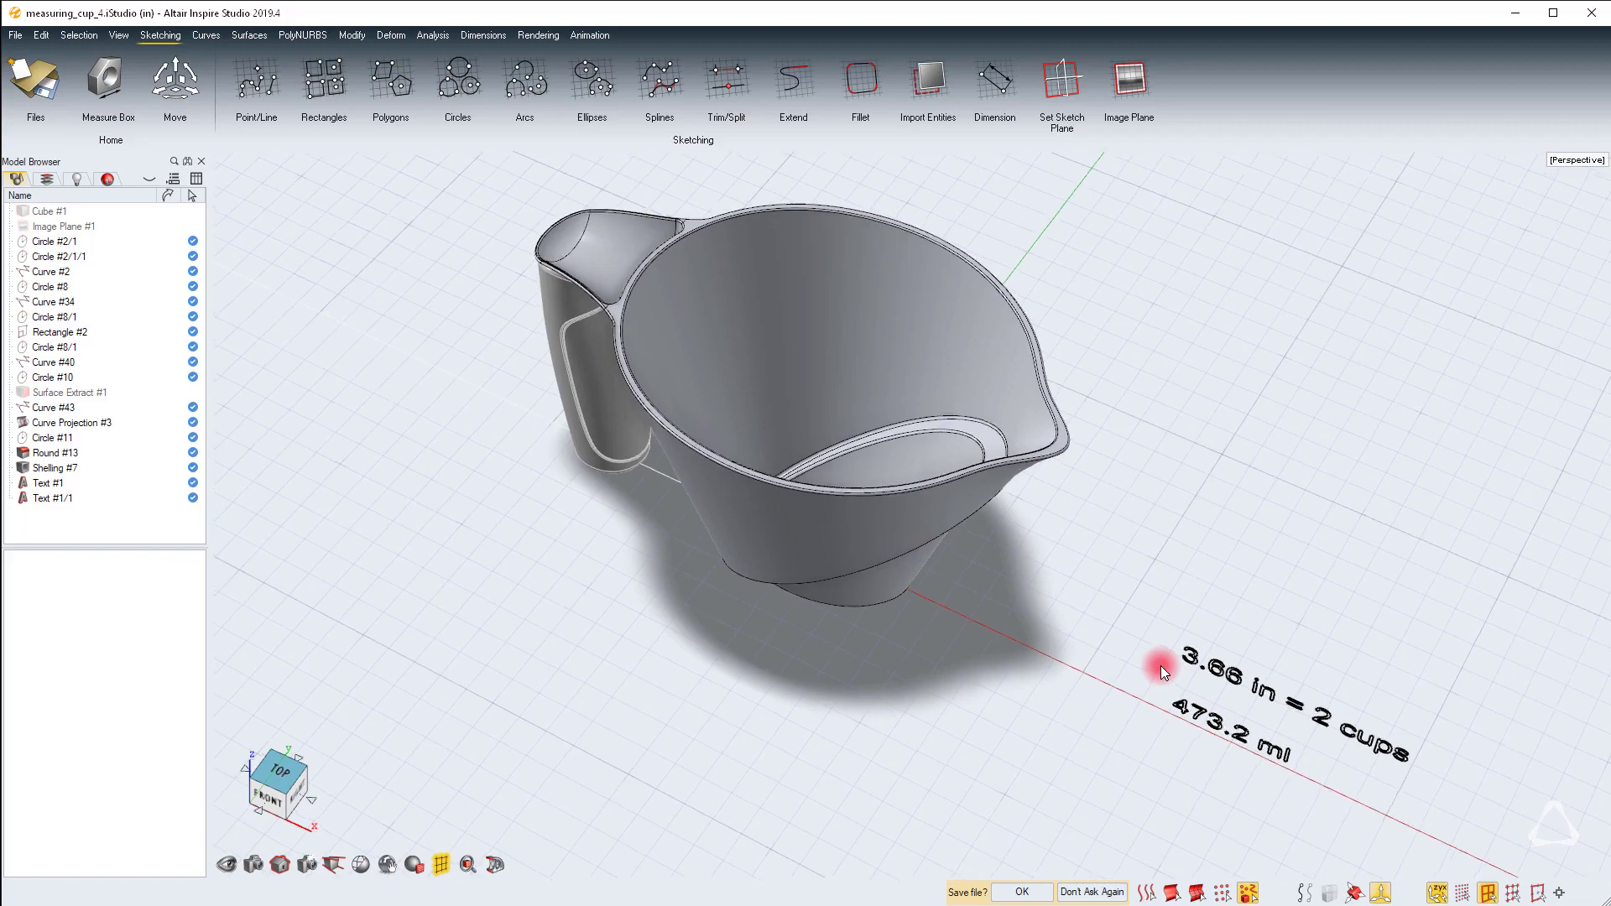
{"action": "left_click_drag", "start_coordinate": [1145, 680], "coordinate": [1310, 752]}
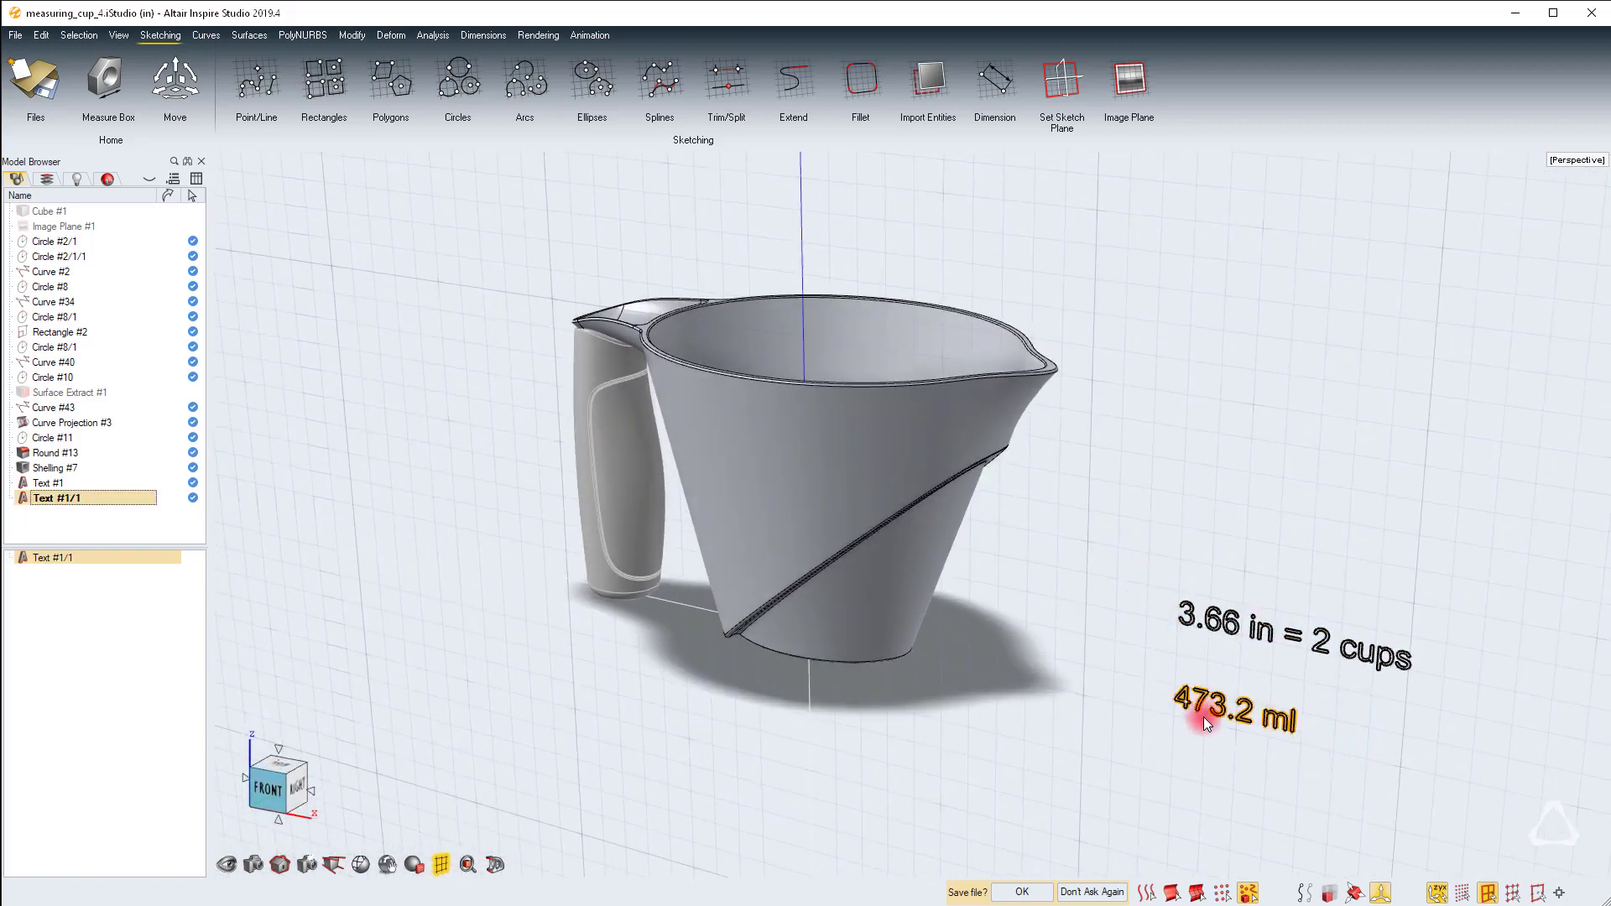
{"action": "left_click", "coordinate": [1358, 738]}
{"action": "left_click_drag", "start_coordinate": [1131, 567], "coordinate": [1281, 661]}
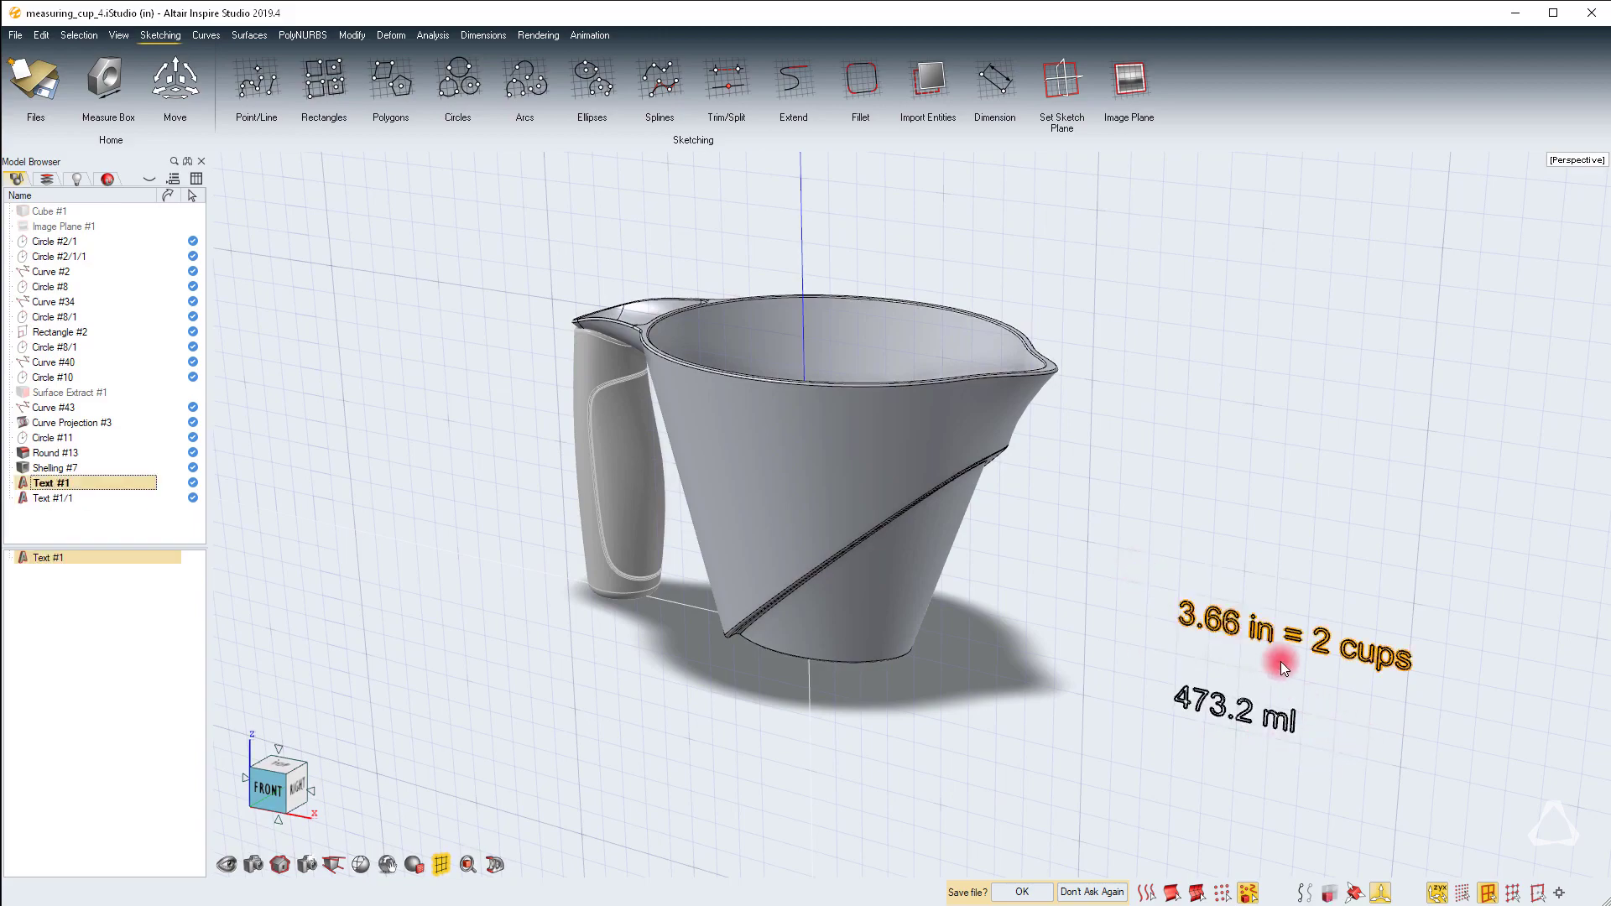
{"action": "left_click", "coordinate": [1386, 677]}
{"action": "left_click", "coordinate": [299, 808]}
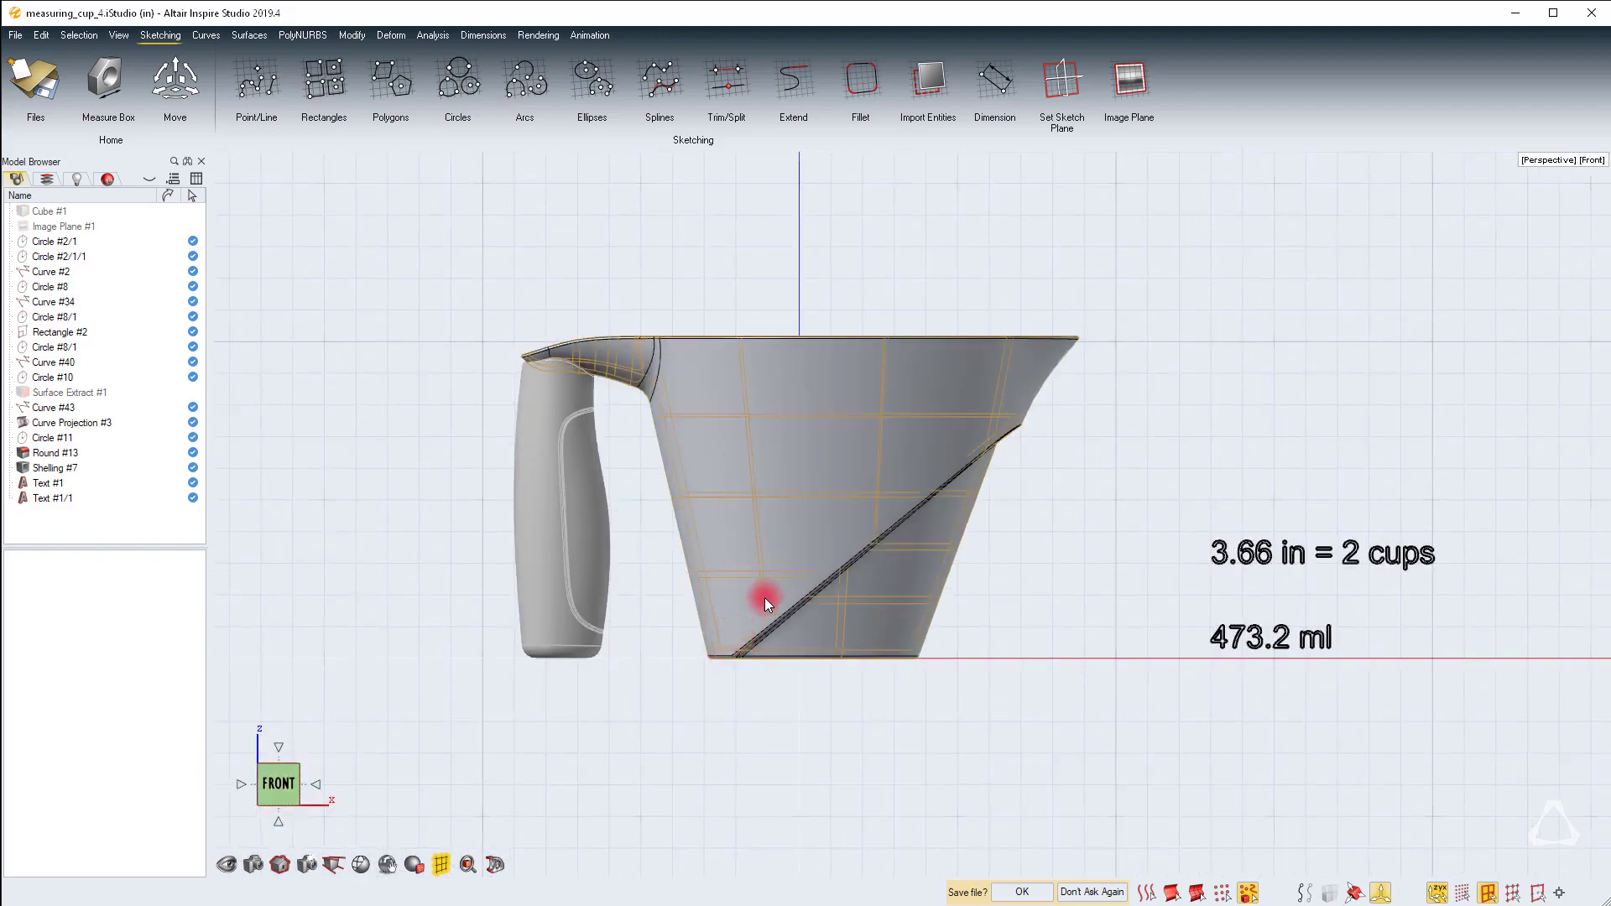
{"action": "middle_click_drag", "start_coordinate": [755, 395], "coordinate": [764, 362]}
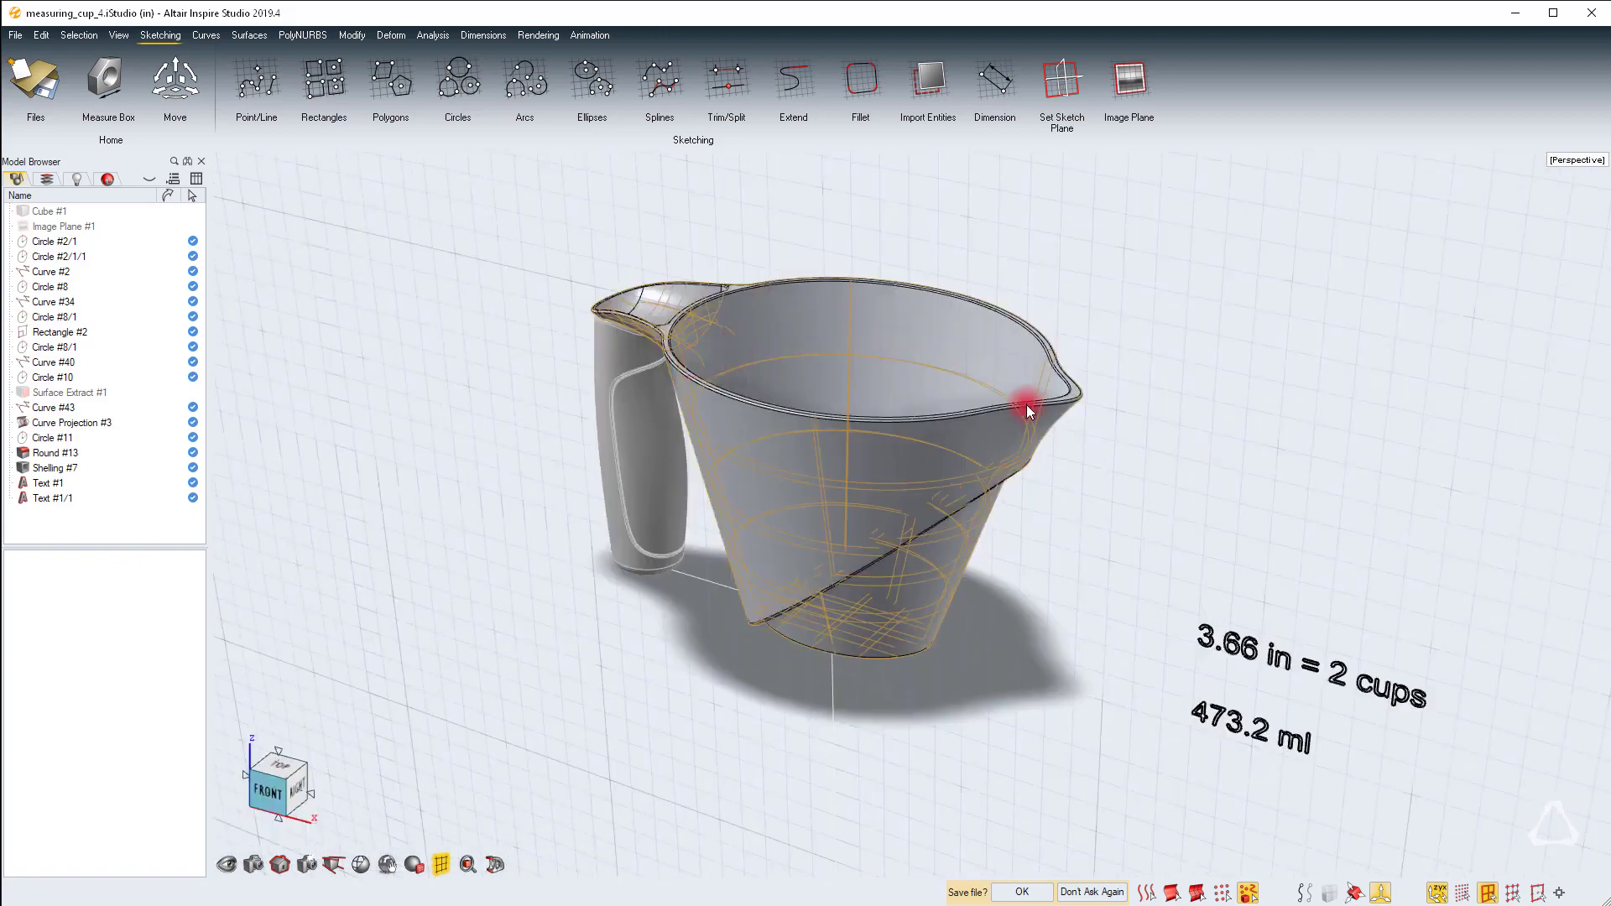
{"action": "left_click", "coordinate": [240, 35]}
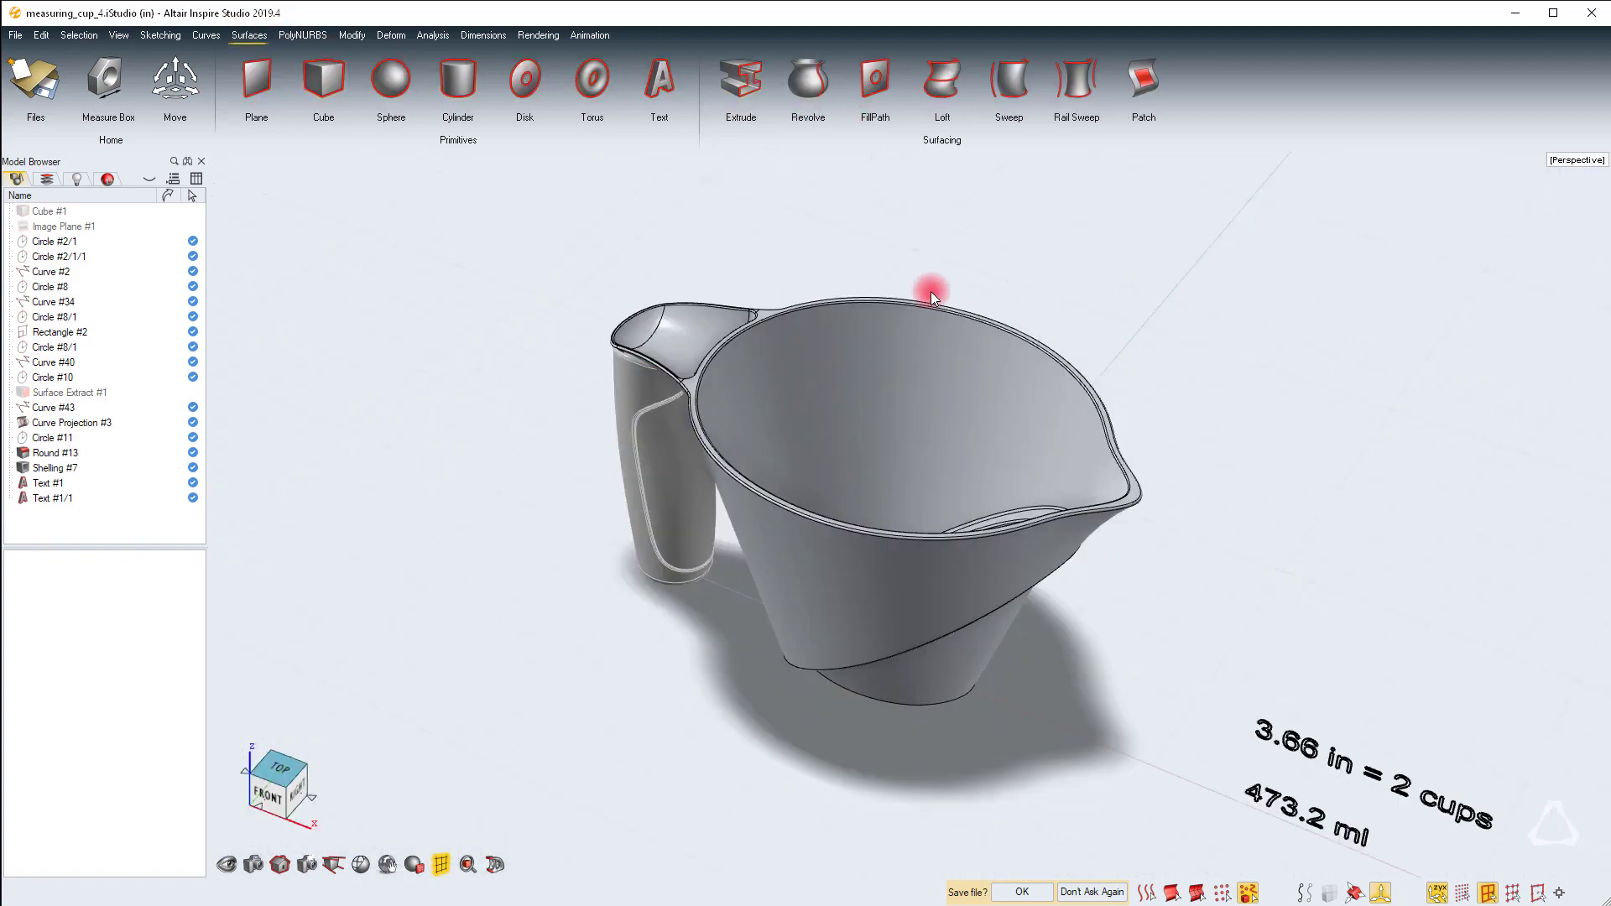
{"action": "middle_click_drag", "start_coordinate": [930, 294], "coordinate": [950, 361]}
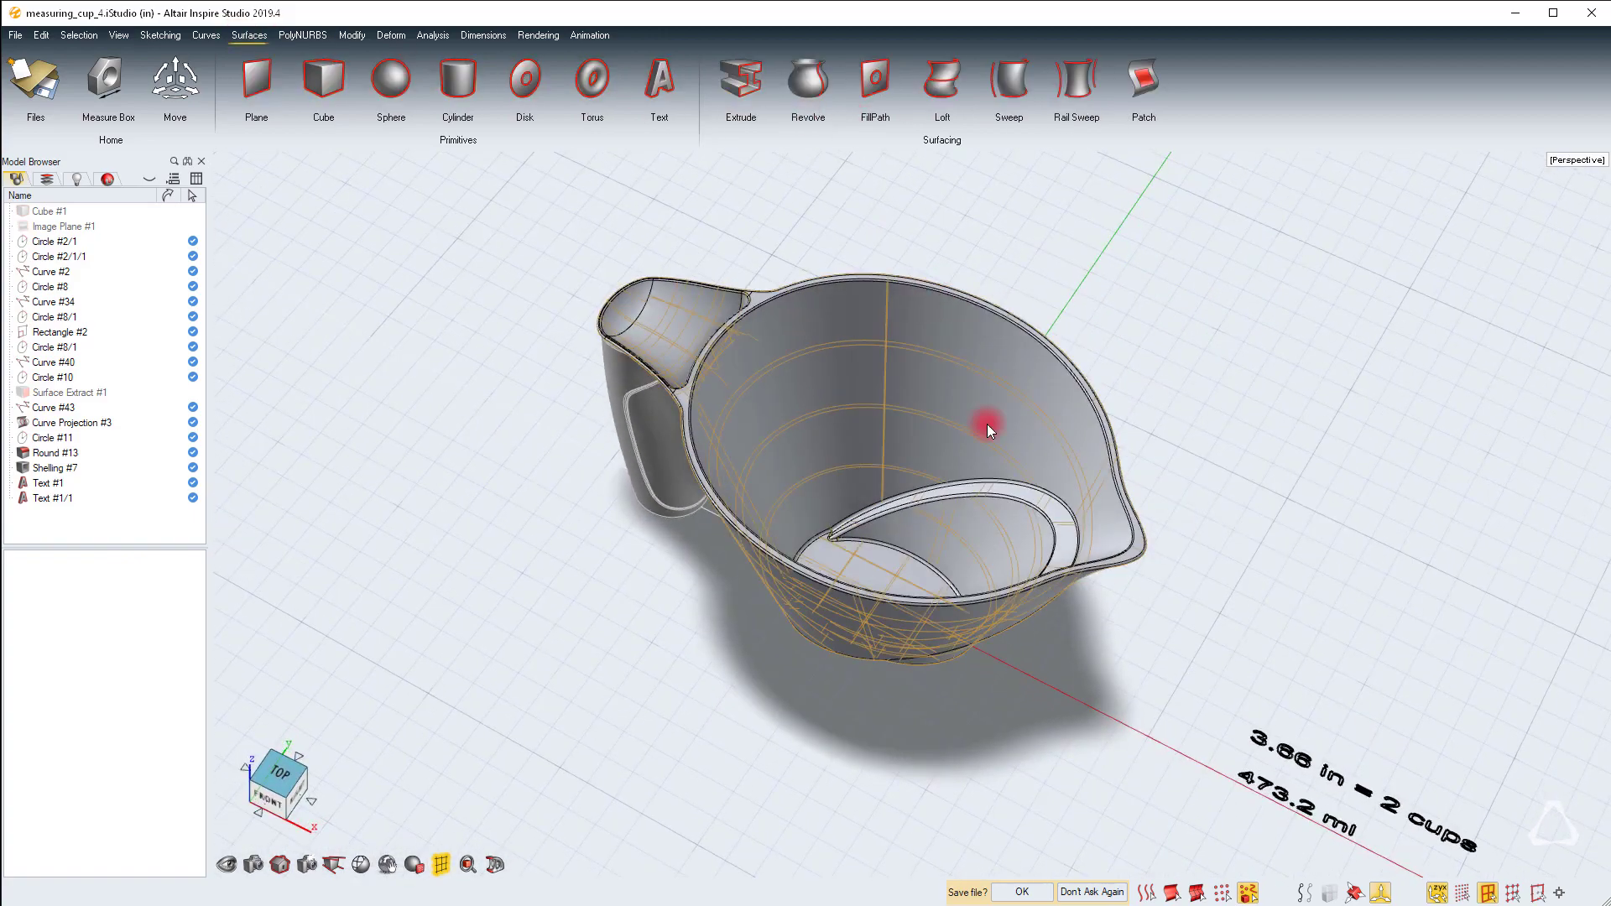
{"action": "middle_click_drag", "start_coordinate": [995, 455], "coordinate": [925, 379]}
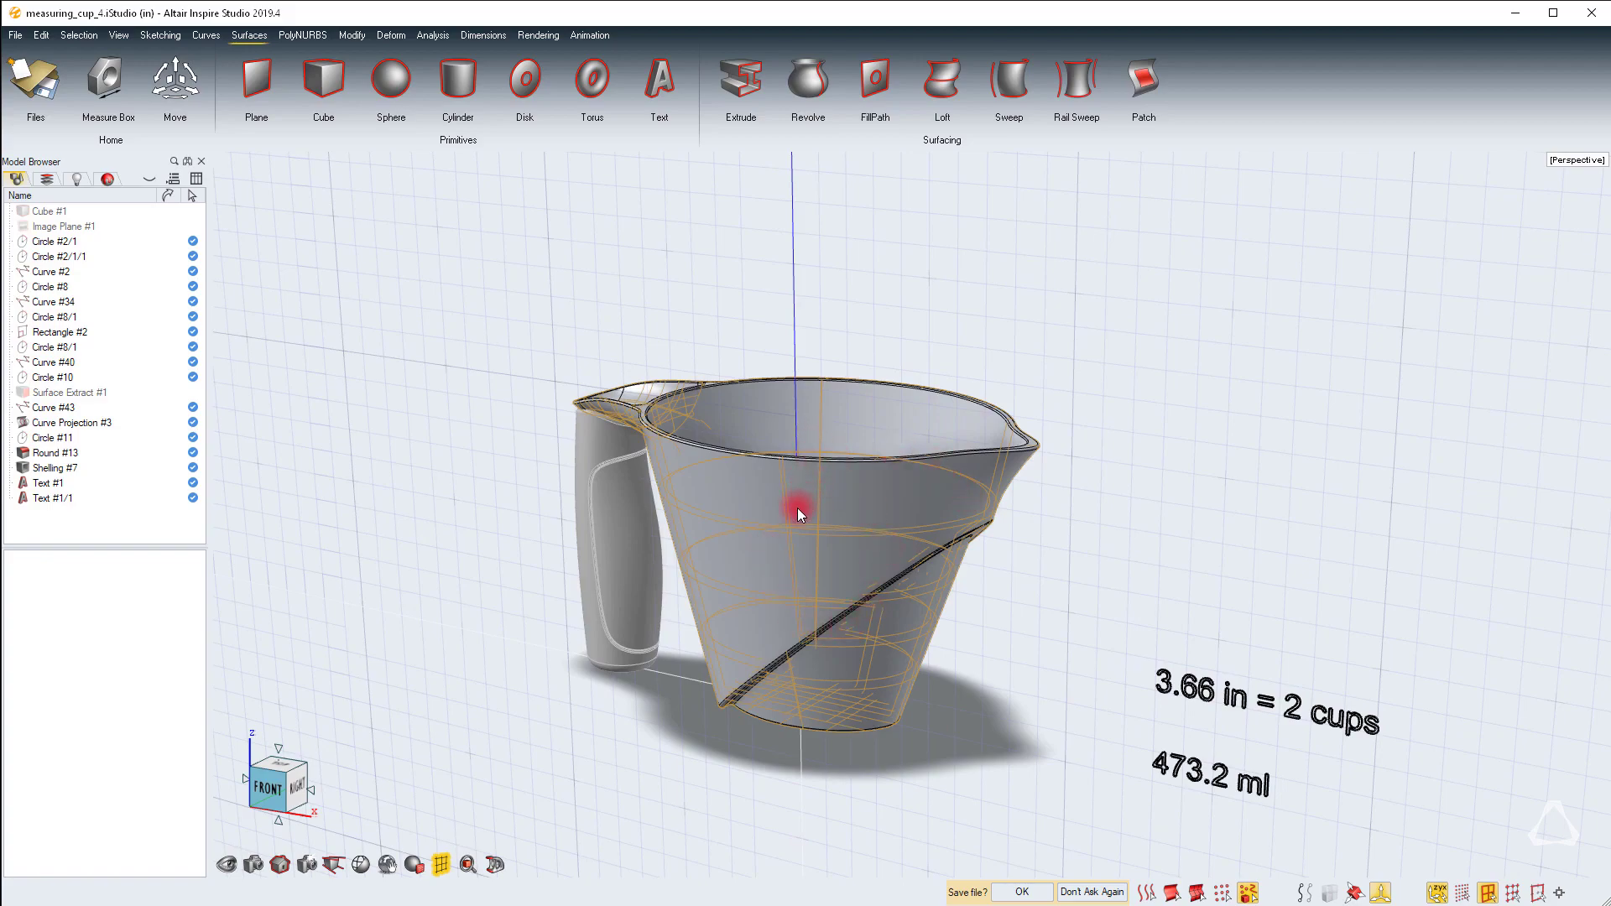
{"action": "scroll", "coordinate": [808, 497], "scroll_direction": "up", "scroll_amount": 3}
{"action": "middle_click_drag", "start_coordinate": [1243, 348], "coordinate": [1257, 413]}
Set Surface Extract to Duplicate Mode with Combine Selection and pick the cup's inner wall and floor
{"action": "left_click", "coordinate": [352, 36]}
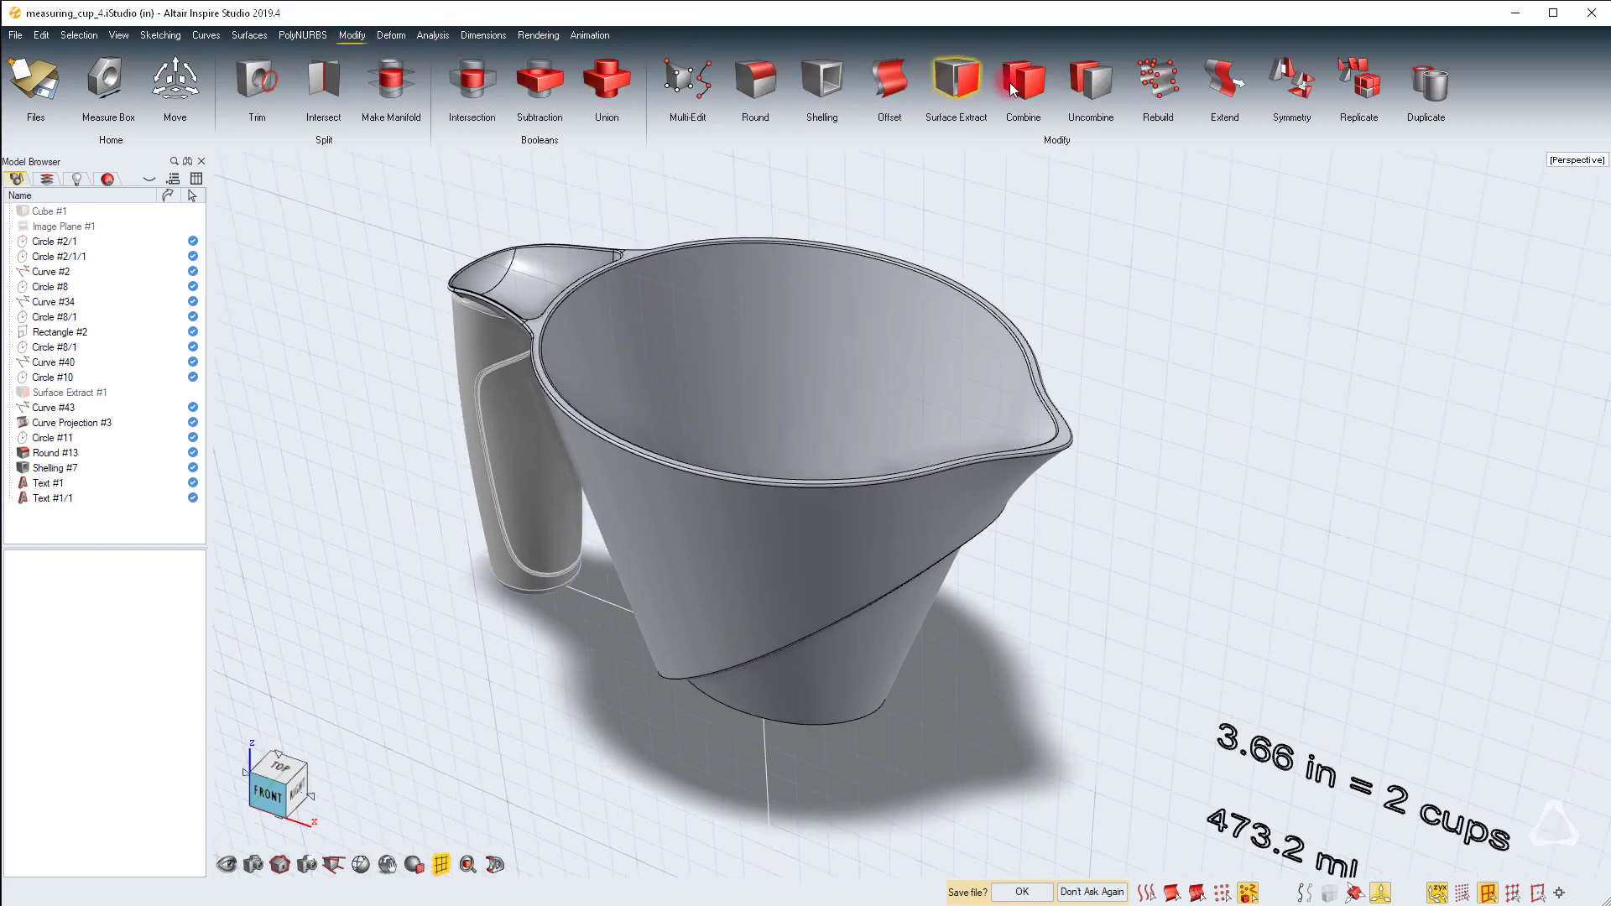
{"action": "left_click", "coordinate": [956, 80]}
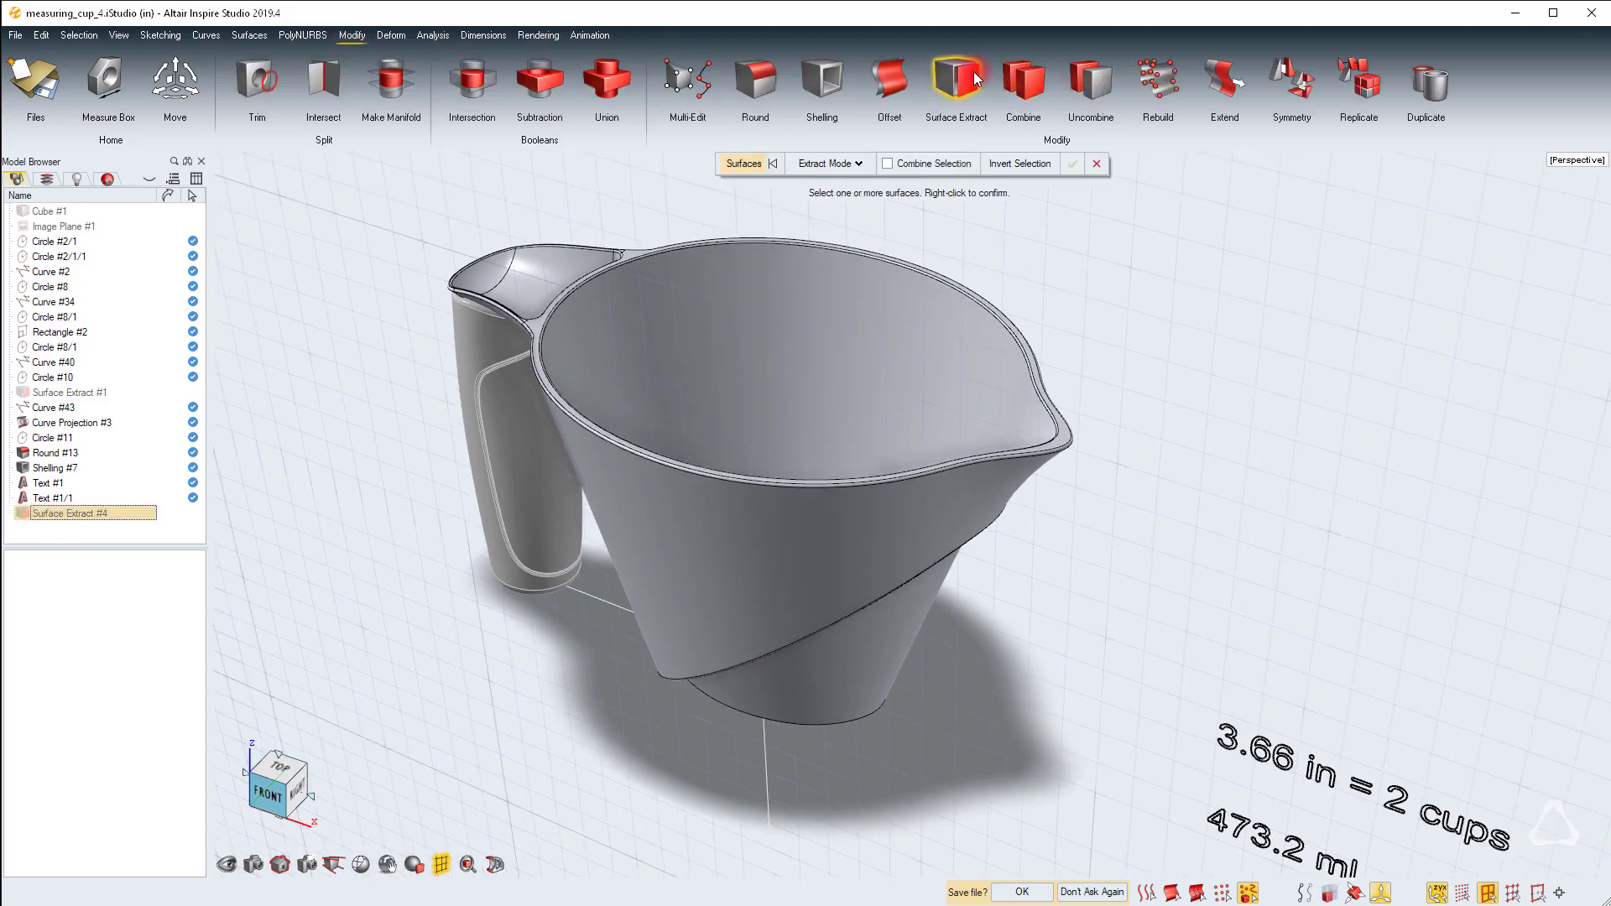
{"action": "left_click", "coordinate": [823, 165]}
{"action": "left_click", "coordinate": [821, 201]}
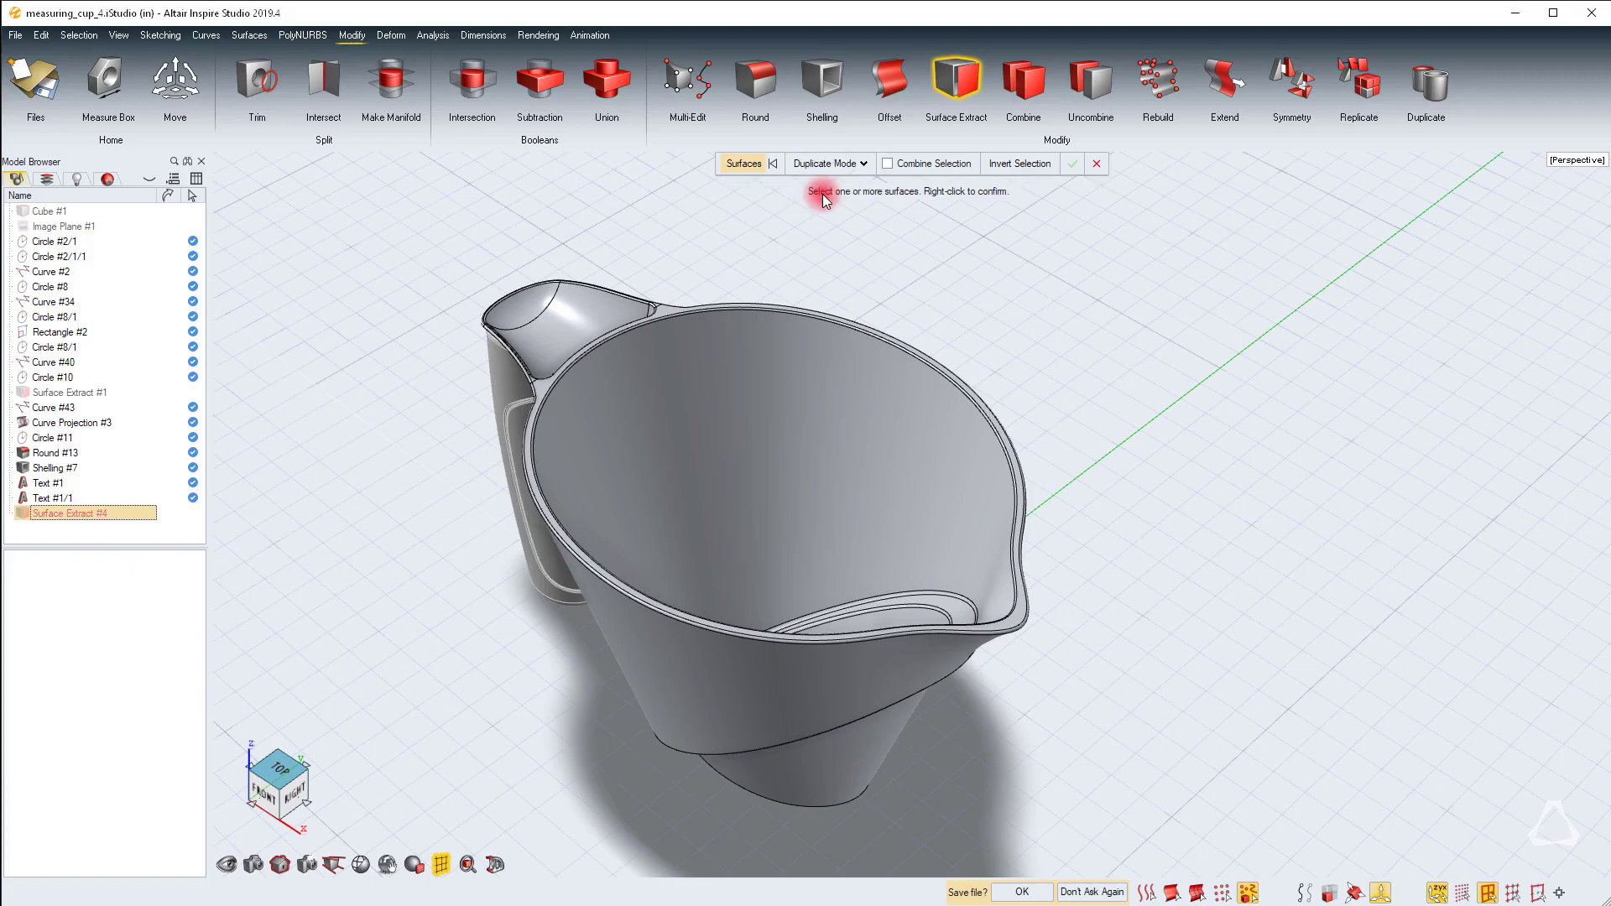
{"action": "left_click", "coordinate": [903, 165]}
{"action": "left_click", "coordinate": [779, 401]}
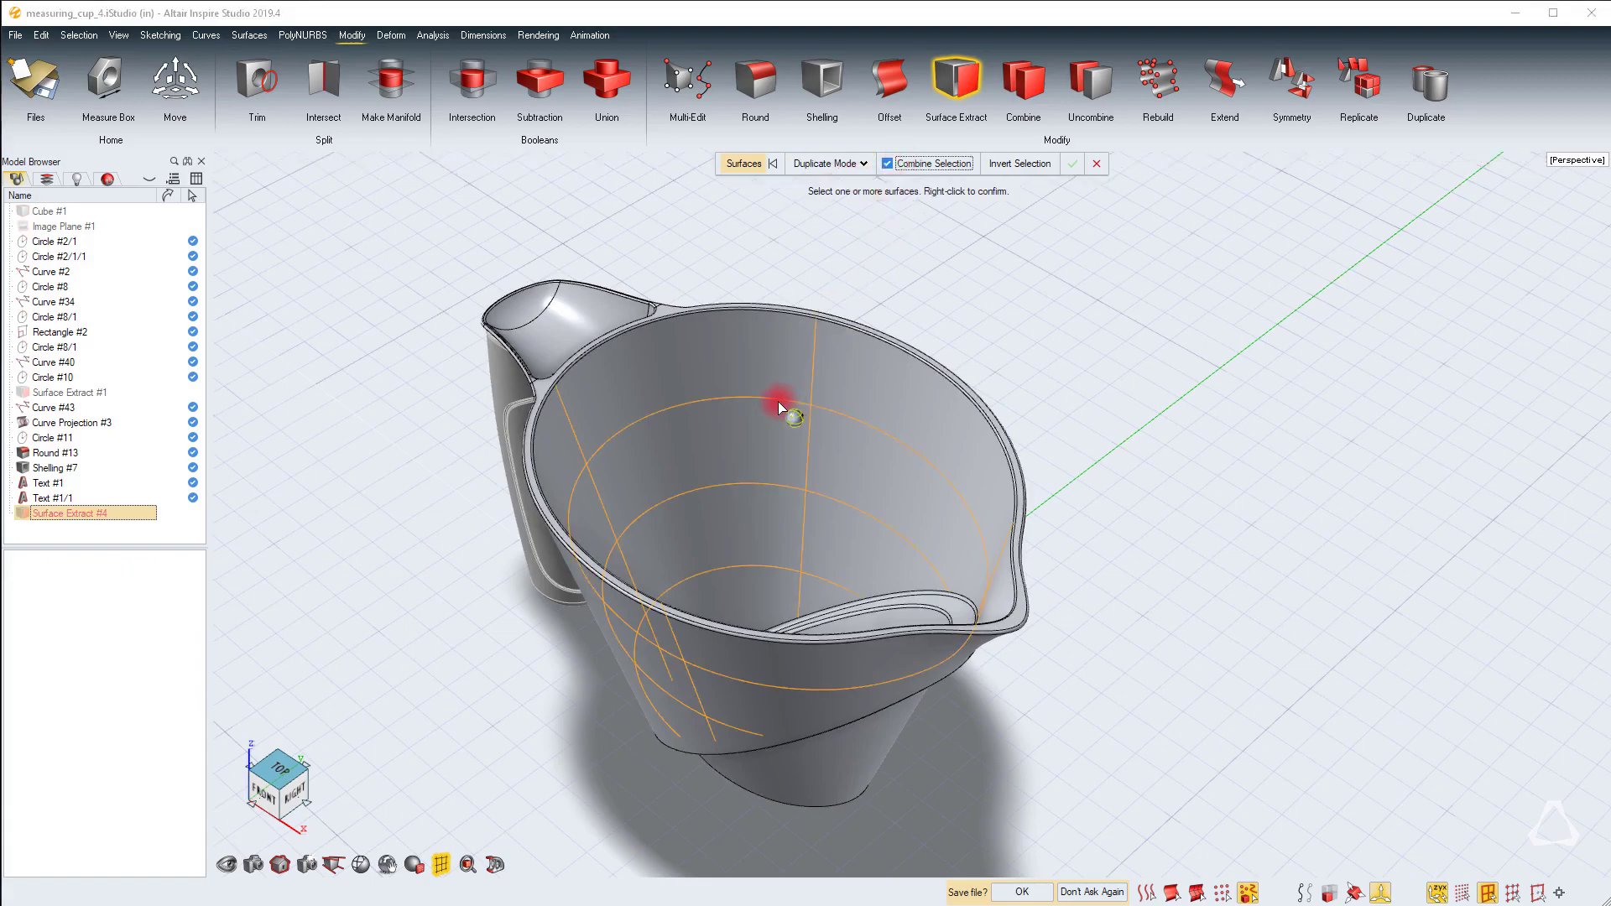
{"action": "middle_click_drag", "start_coordinate": [778, 401], "coordinate": [779, 402]}
{"action": "right_click_drag", "start_coordinate": [779, 403], "coordinate": [779, 402]}
{"action": "middle_click_drag", "start_coordinate": [778, 403], "coordinate": [781, 401]}
{"action": "scroll", "coordinate": [780, 401], "scroll_direction": "up", "scroll_amount": 5}
{"action": "left_click", "coordinate": [819, 370]}
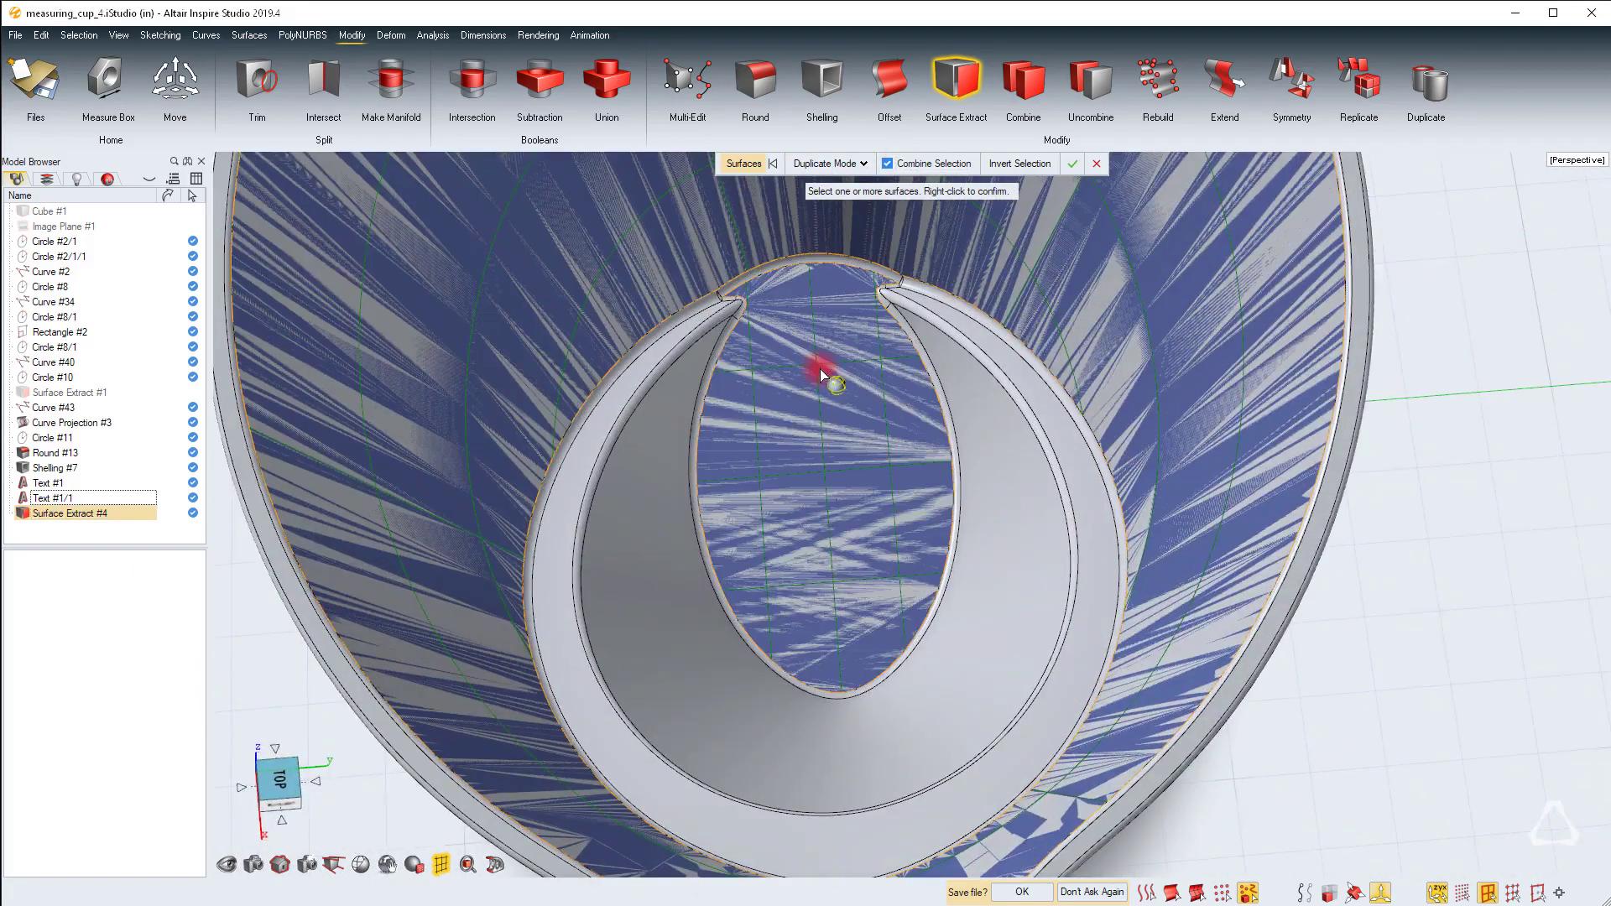
Add the inner ledge surfaces and their rounded edges to the surface extraction
{"action": "left_click", "coordinate": [631, 390]}
{"action": "left_click", "coordinate": [688, 376]}
{"action": "scroll", "coordinate": [1107, 432], "scroll_direction": "up", "scroll_amount": 3}
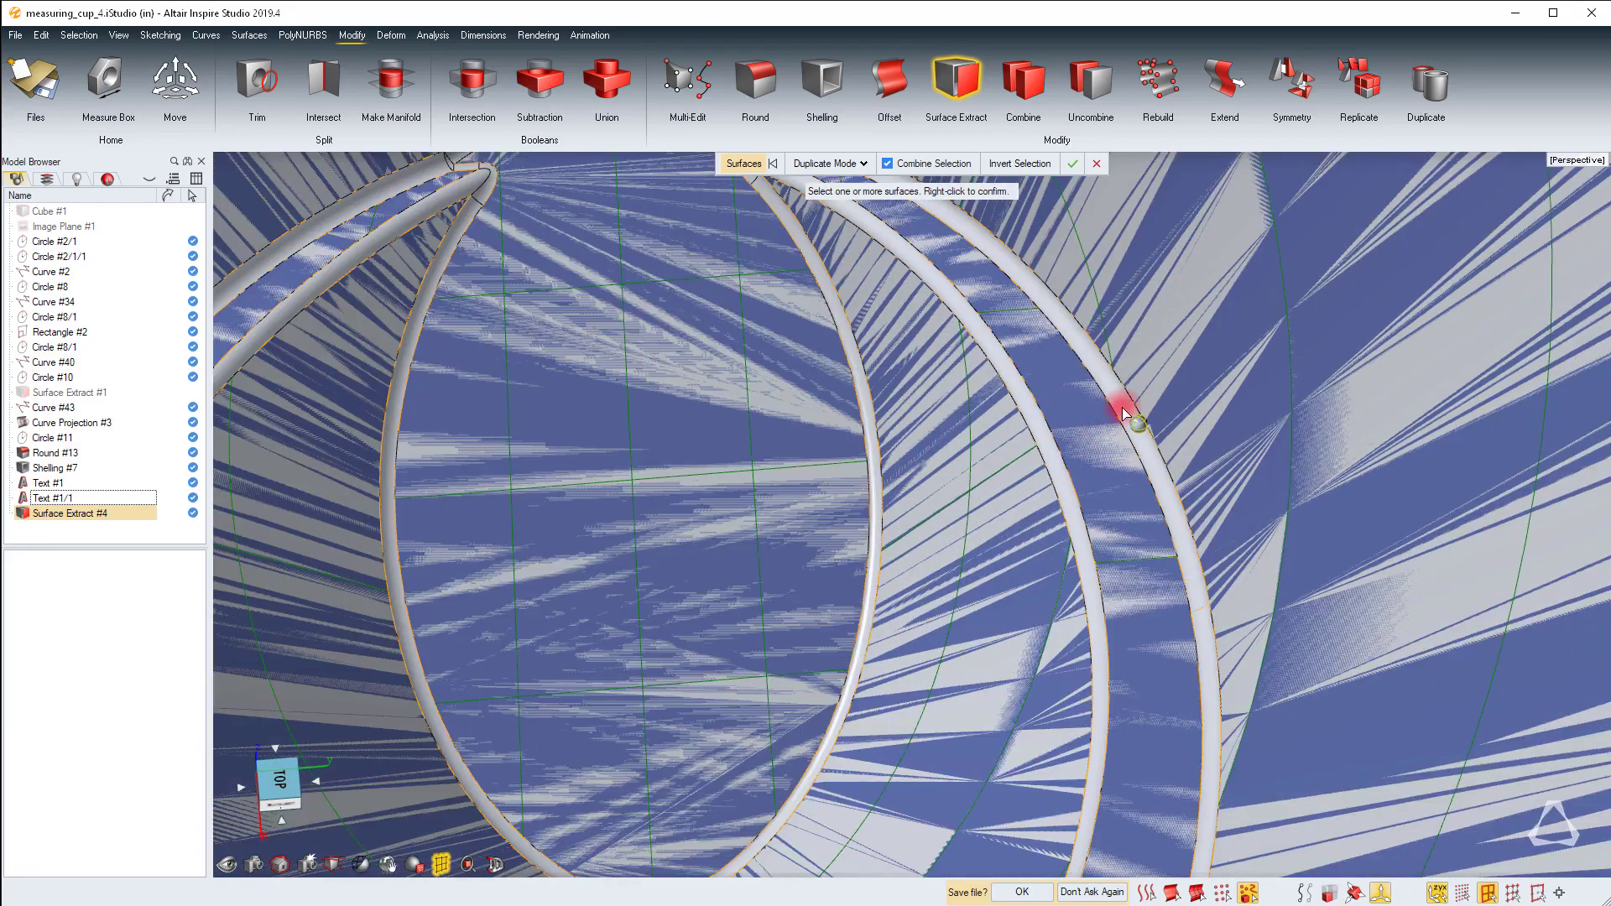
{"action": "scroll", "coordinate": [1039, 430], "scroll_direction": "up", "scroll_amount": 2}
{"action": "left_click", "coordinate": [1041, 432]}
{"action": "left_click", "coordinate": [1038, 428]}
{"action": "left_click", "coordinate": [1029, 403]}
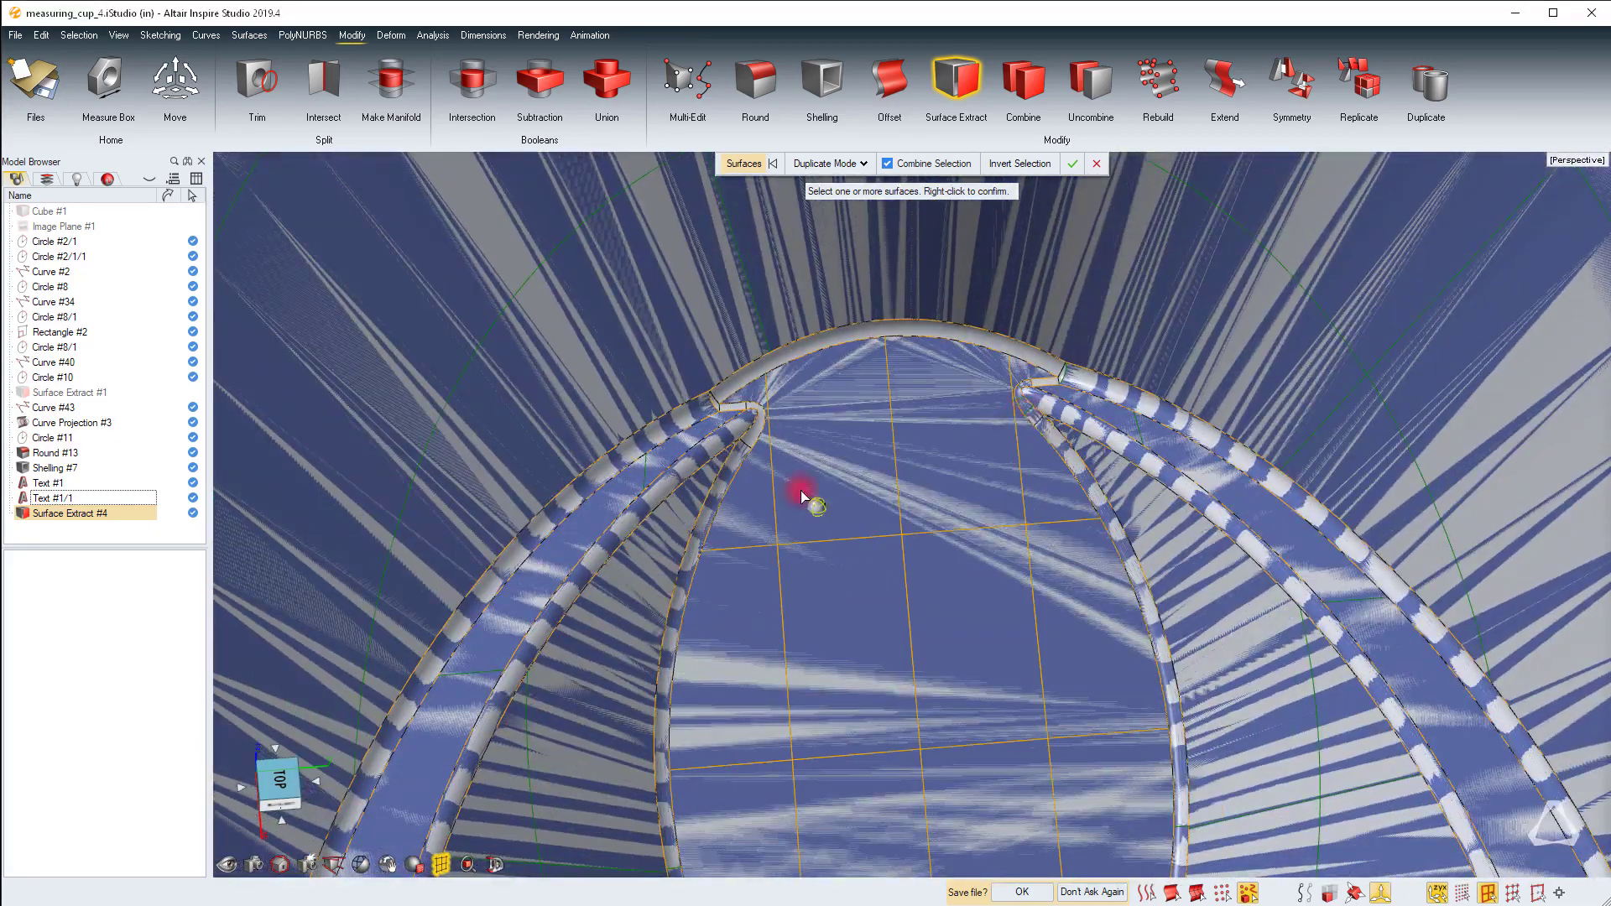
Add the small corner faces at both ends of the inner ledge and finish extracting the cup's interior surfaces
{"action": "scroll", "coordinate": [779, 396], "scroll_direction": "up", "scroll_amount": 4}
{"action": "left_click", "coordinate": [698, 435]}
{"action": "left_click", "coordinate": [640, 387]}
{"action": "left_click", "coordinate": [596, 340]}
{"action": "left_click", "coordinate": [1513, 303]}
{"action": "left_click", "coordinate": [1550, 296]}
{"action": "scroll", "coordinate": [1309, 398], "scroll_direction": "down", "scroll_amount": 4}
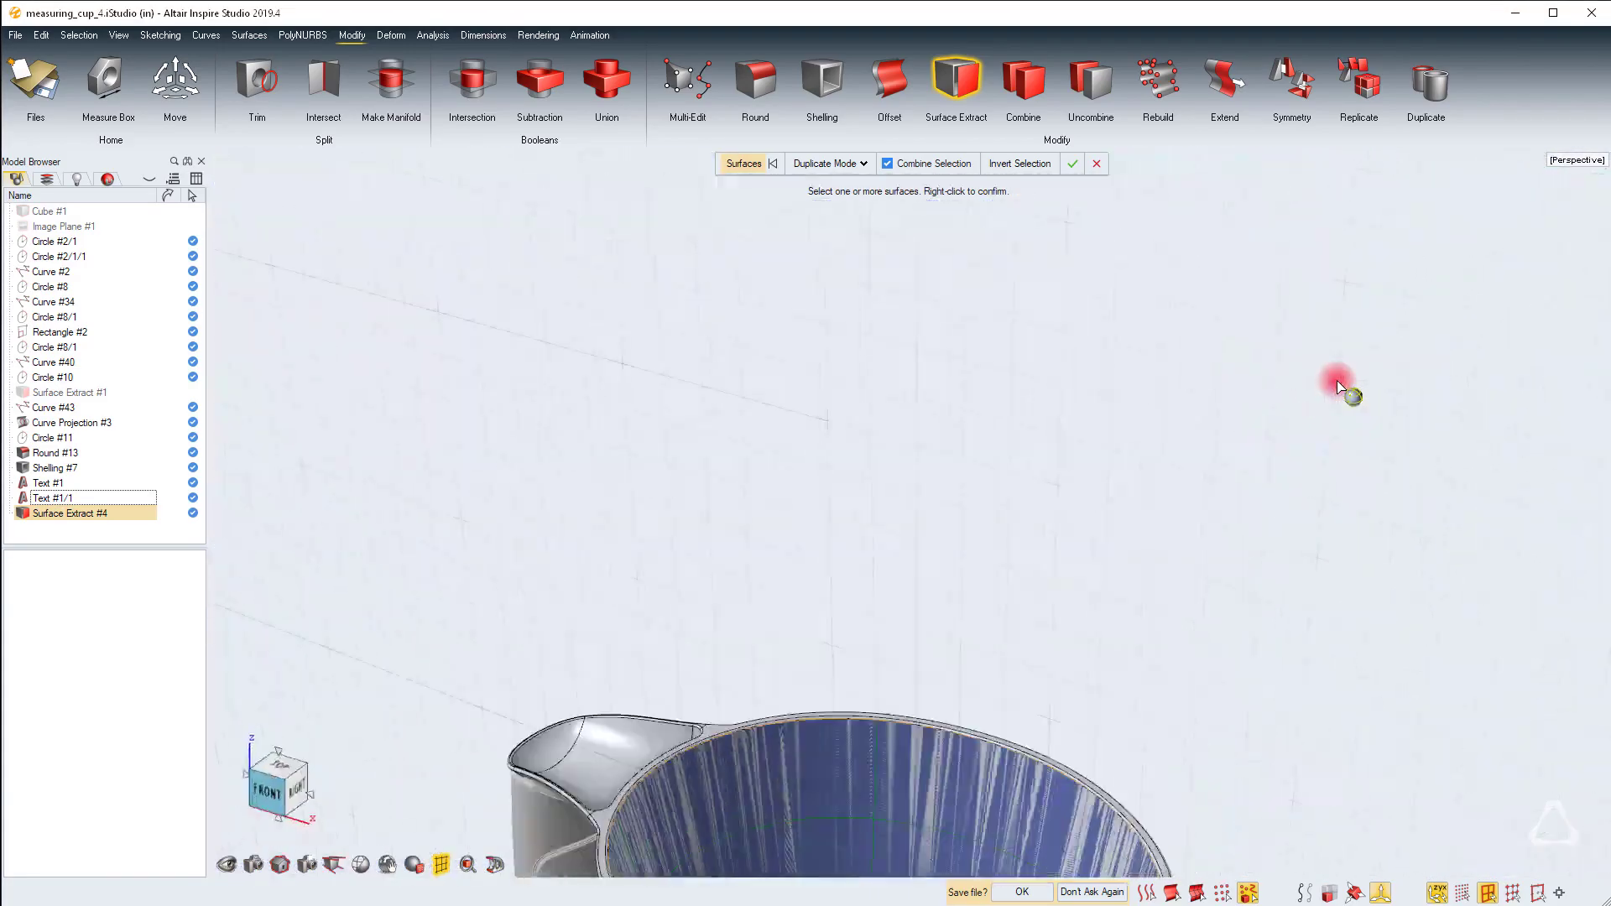
{"action": "right_click_drag", "start_coordinate": [1337, 382], "coordinate": [1337, 362]}
{"action": "left_click", "coordinate": [1077, 164]}
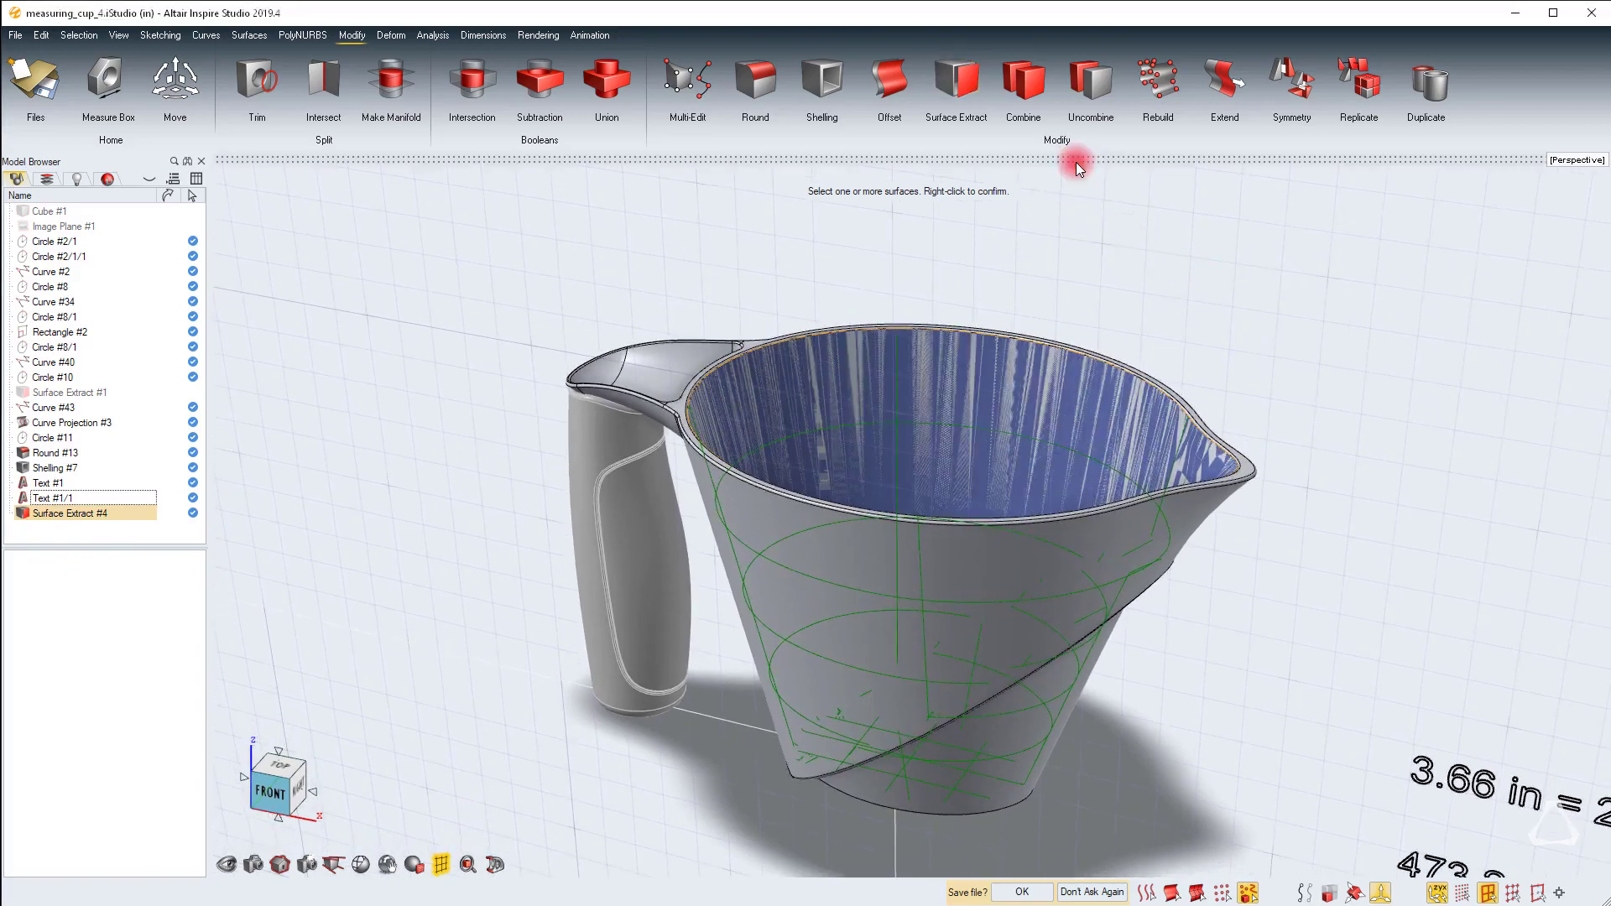
{"action": "key", "text": "i"}
{"action": "left_click", "coordinate": [1192, 273]}
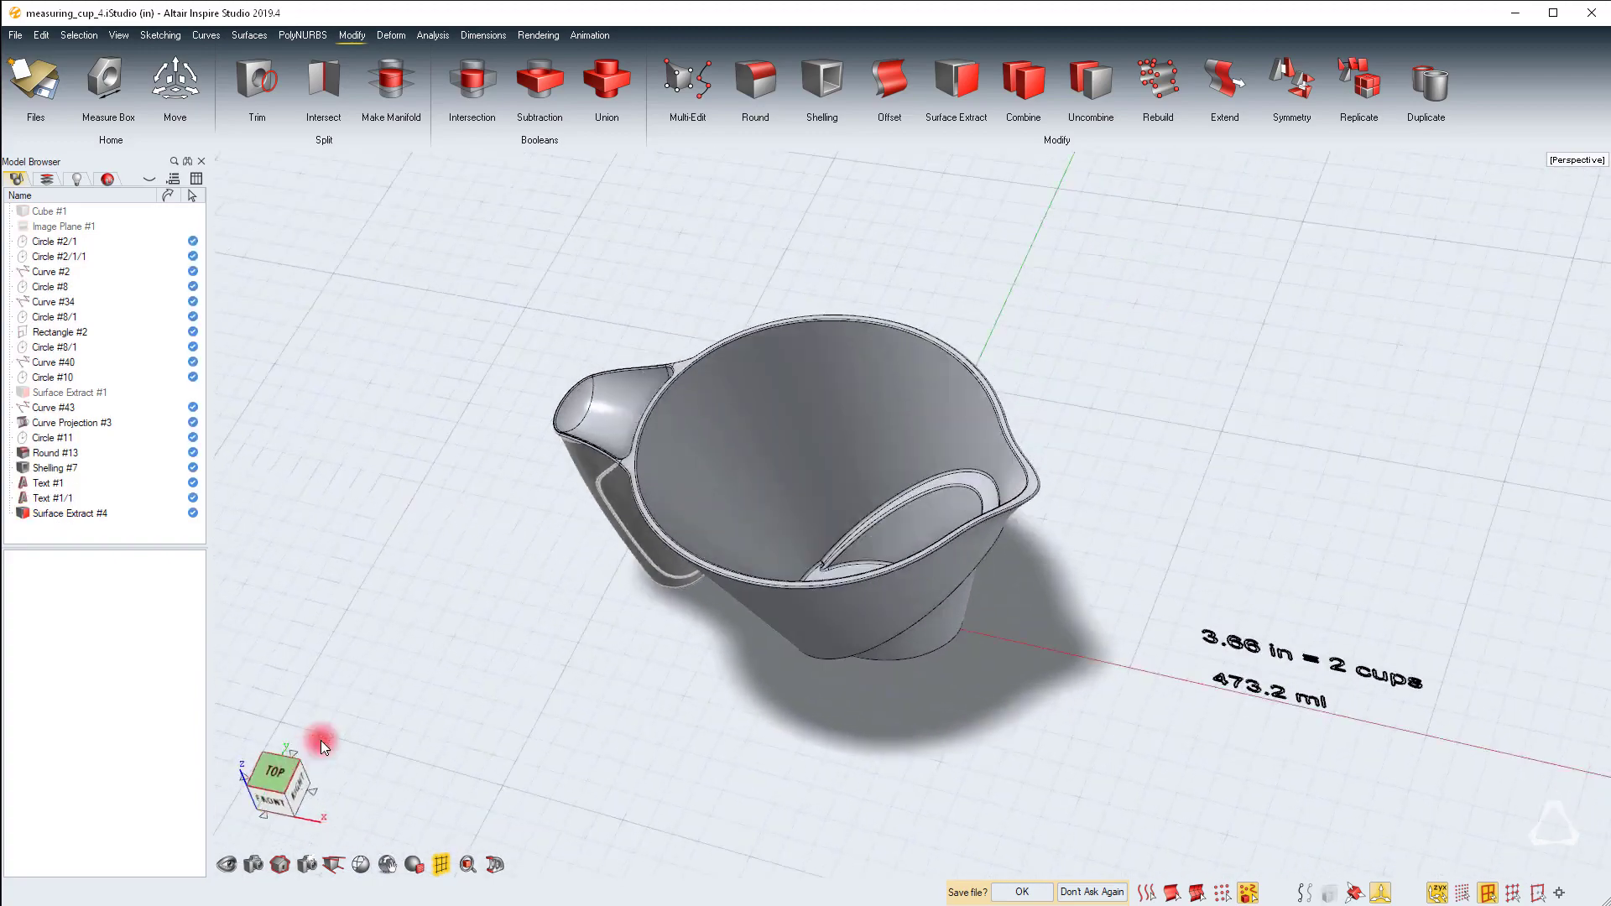
Draw a plane on the ground from the top view, large enough to cover the whole cup
{"action": "left_click", "coordinate": [285, 764]}
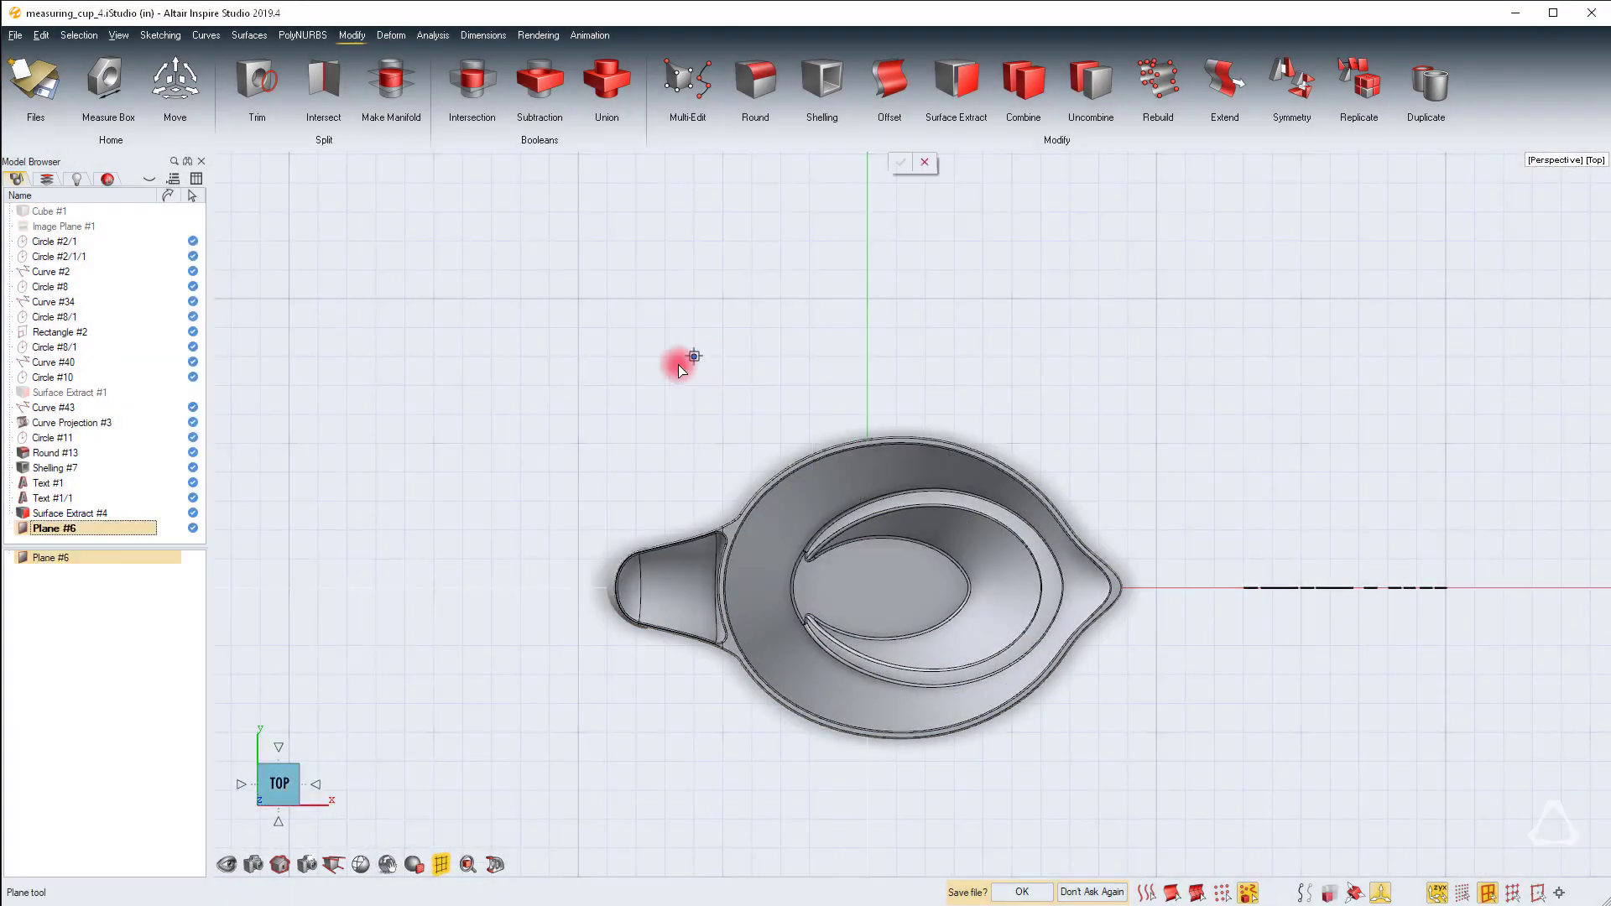
{"action": "right_click_drag", "start_coordinate": [597, 353], "coordinate": [911, 512]}
{"action": "middle_click_drag", "start_coordinate": [911, 512], "coordinate": [831, 416]}
{"action": "scroll", "coordinate": [1331, 782], "scroll_direction": "down", "scroll_amount": 2}
{"action": "middle_click_drag", "start_coordinate": [1296, 827], "coordinate": [903, 518]}
Move the plane up 3.66 in along Z
{"action": "key", "text": "m"}
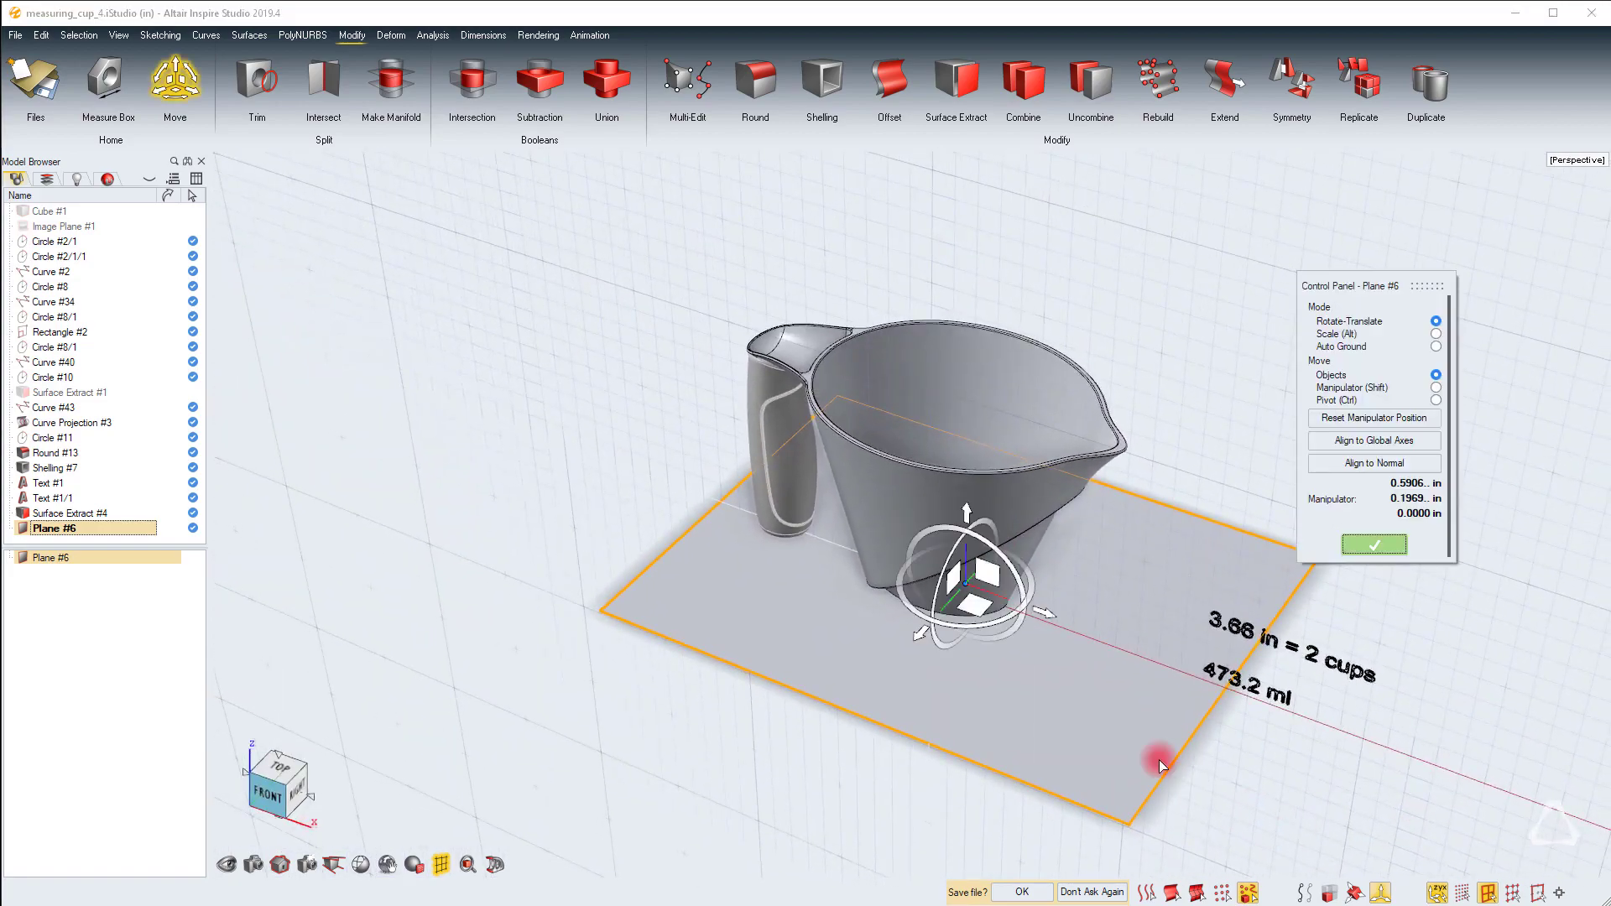
{"action": "left_click", "coordinate": [967, 512]}
{"action": "type", "text": "3.66"}
{"action": "key", "text": "Return"}
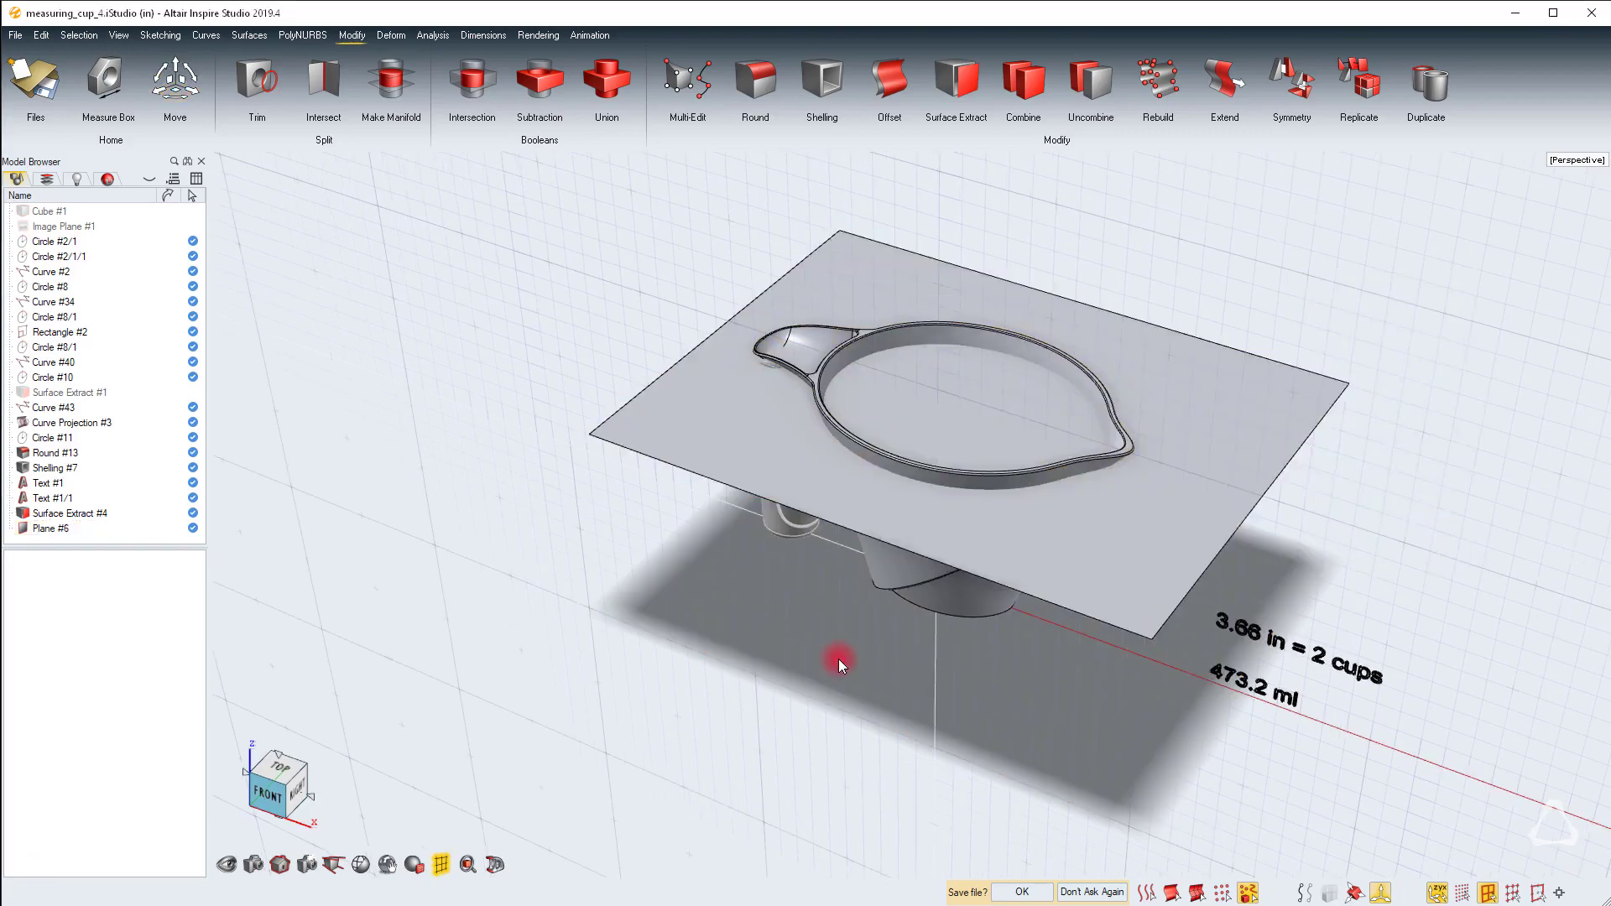
{"action": "right_click", "coordinate": [953, 546]}
Isolate the extracted interior surface together with the plane
{"action": "left_click", "coordinate": [93, 515], "text": "ctrl"}
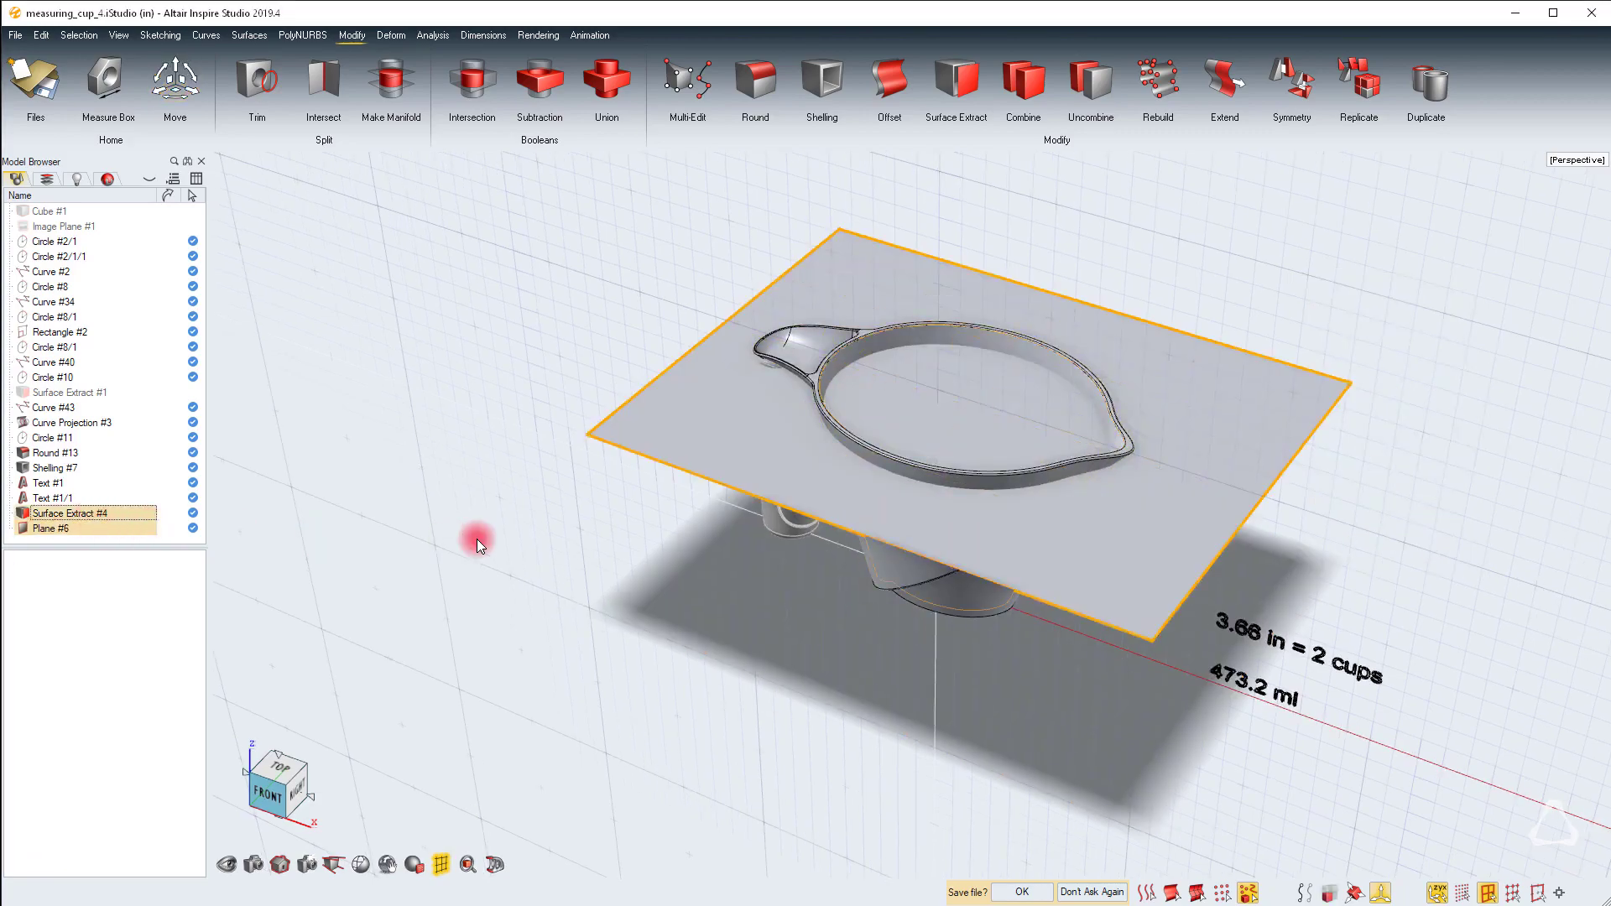
{"action": "key", "text": "i"}
{"action": "left_click", "coordinate": [606, 596]}
{"action": "middle_click_drag", "start_coordinate": [606, 596], "coordinate": [606, 596]}
{"action": "scroll", "coordinate": [986, 289], "scroll_direction": "up", "scroll_amount": 3}
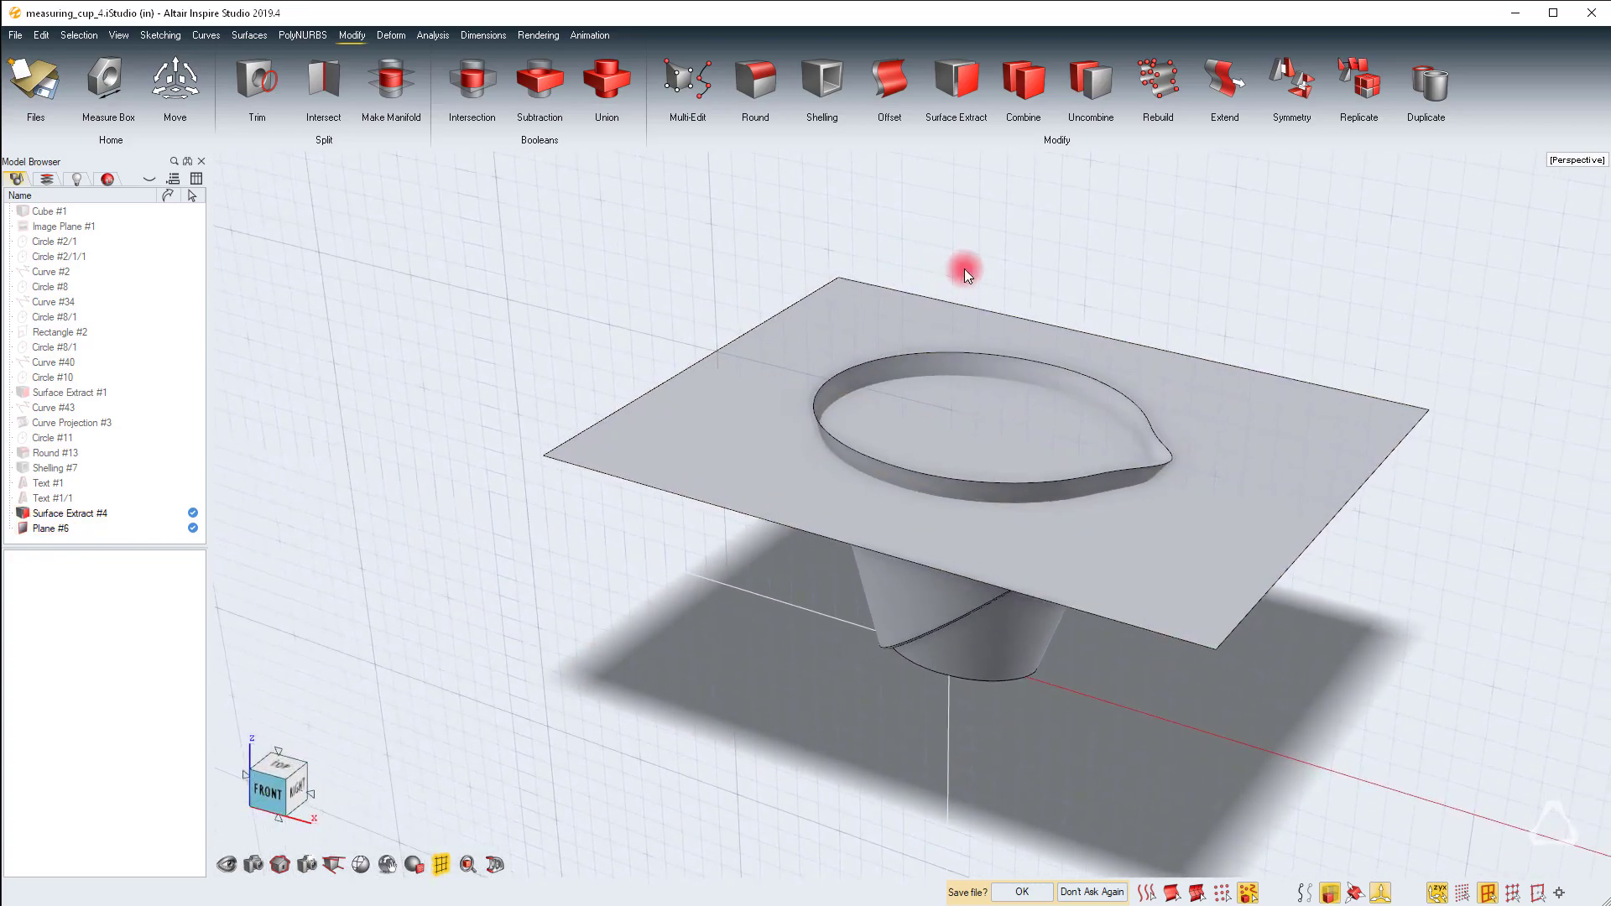
Apply Make Manifold to the extracted interior surface and the plane, keeping only the enclosed volume below the plane
{"action": "left_click", "coordinate": [392, 80]}
{"action": "left_click", "coordinate": [794, 304]}
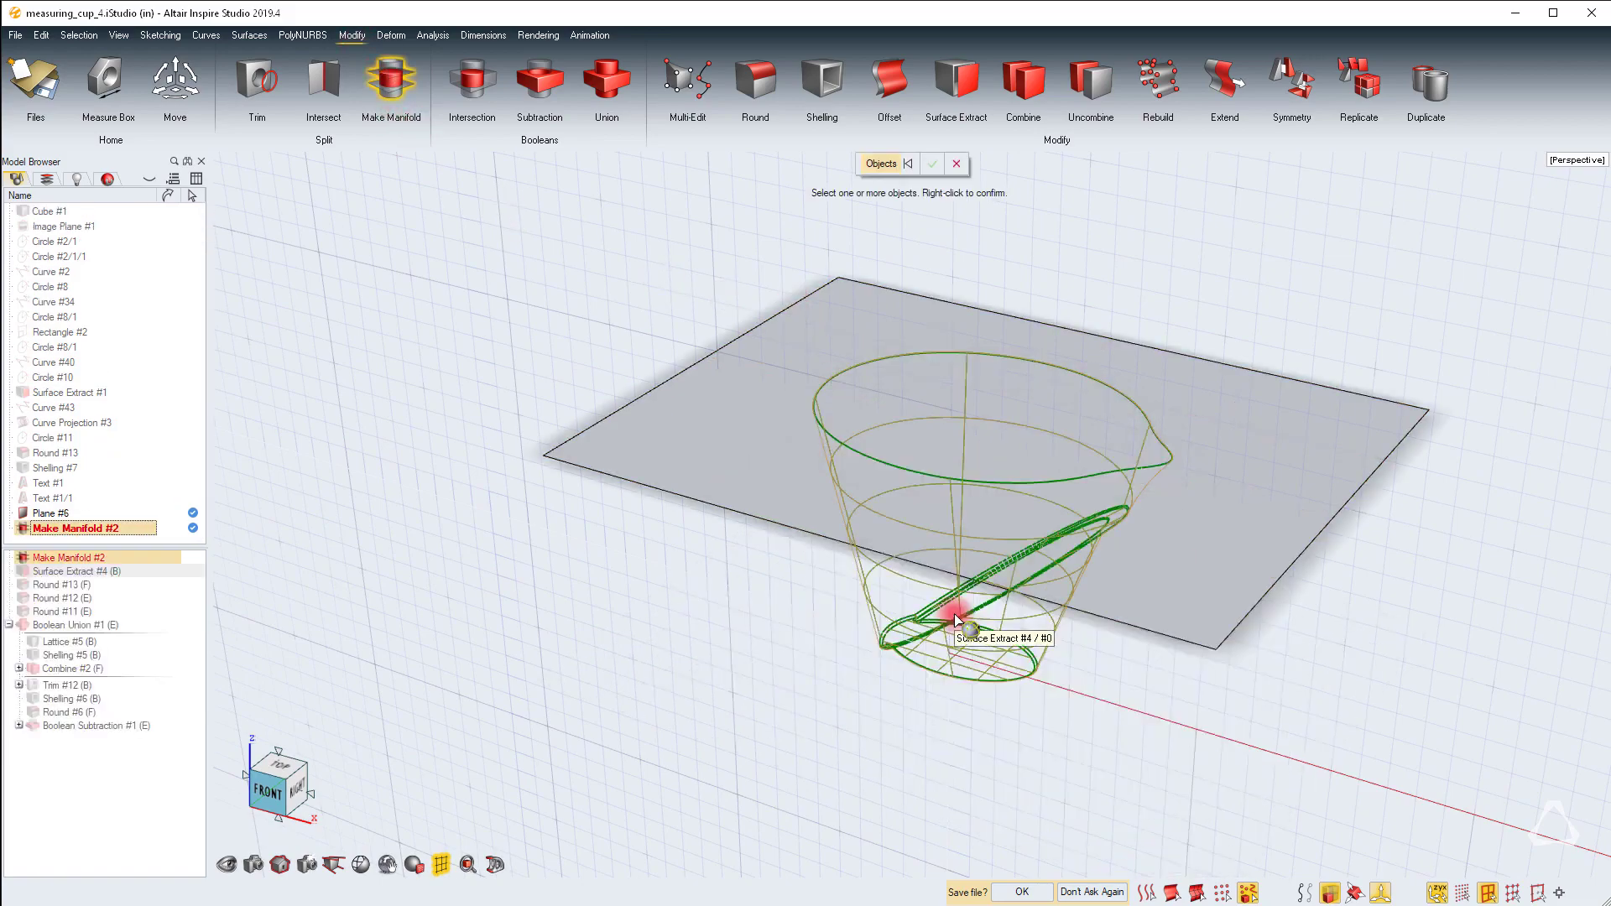
{"action": "left_click", "coordinate": [715, 426]}
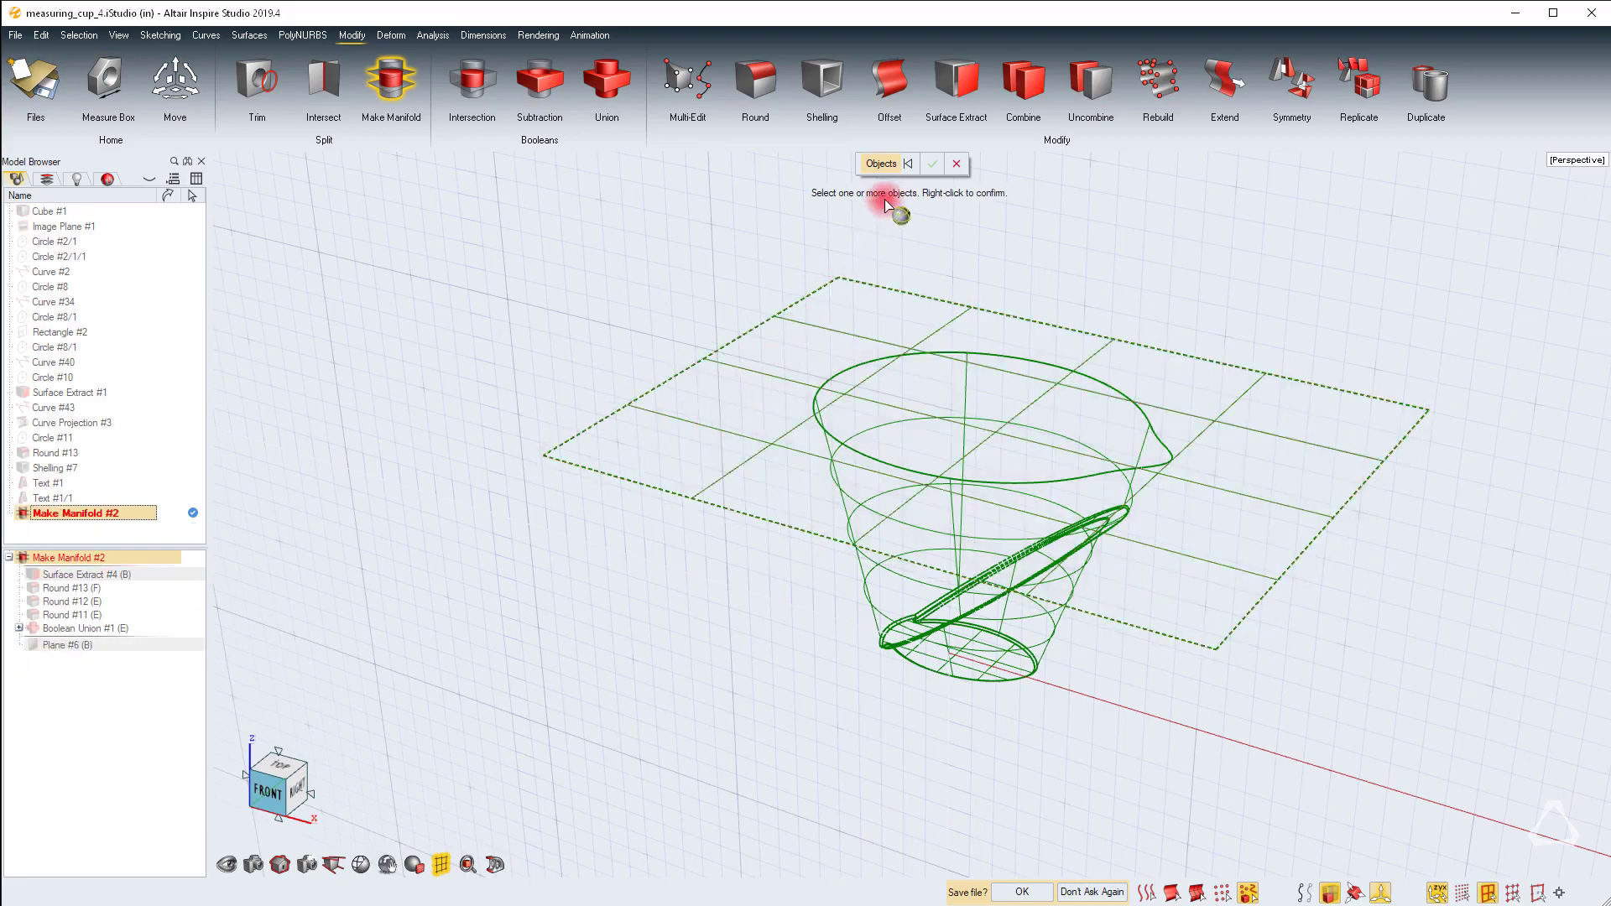
{"action": "right_click", "coordinate": [909, 249]}
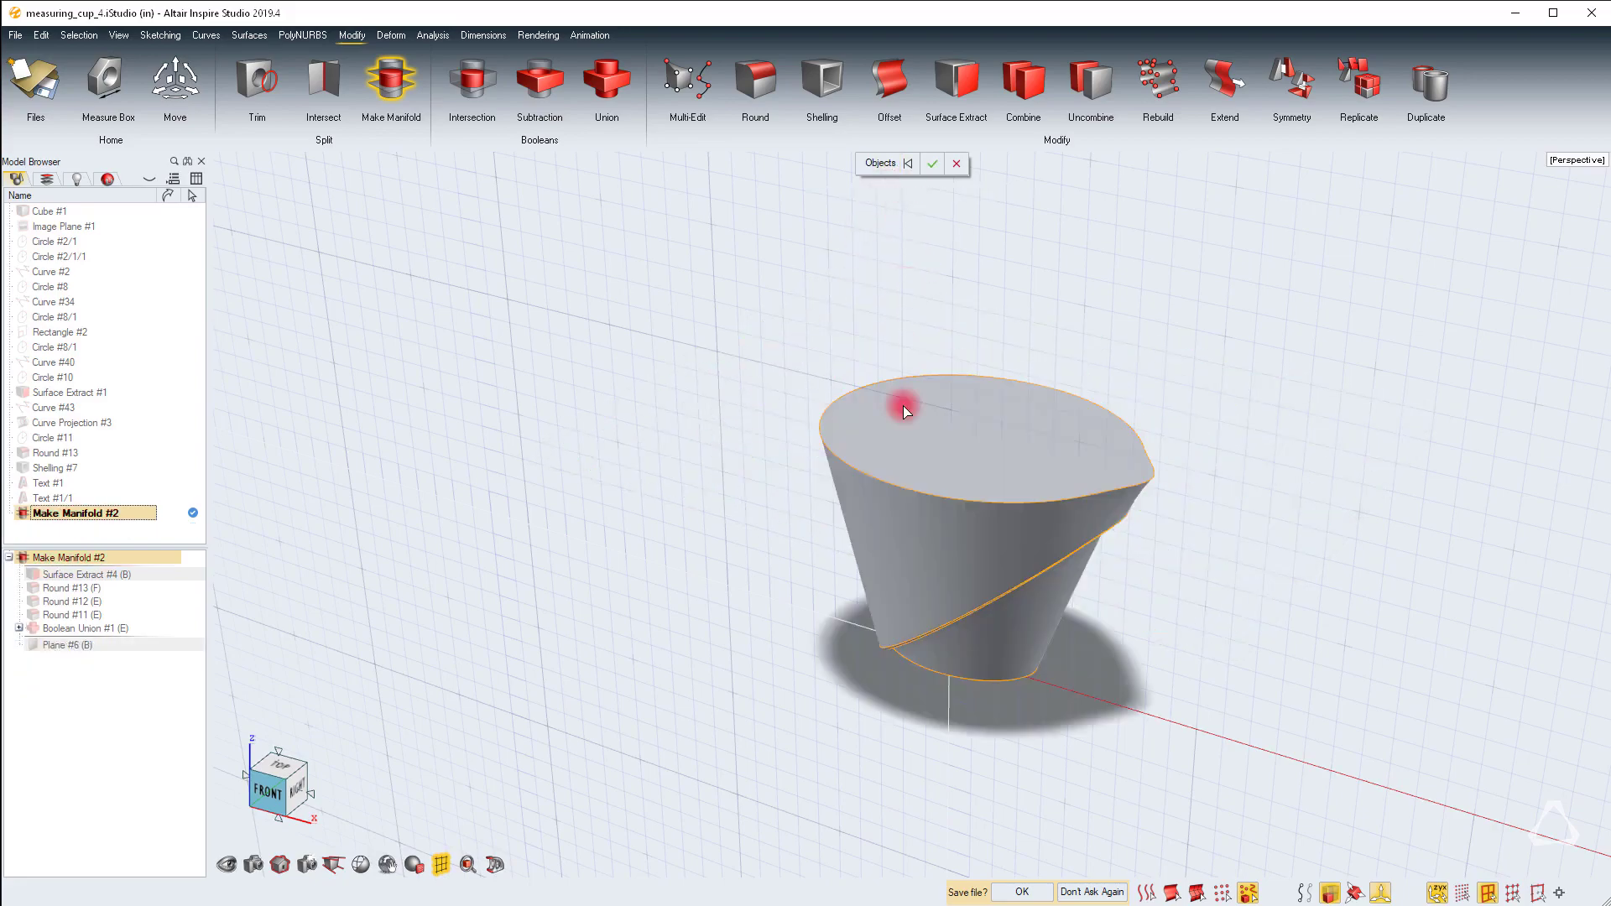
{"action": "left_click", "coordinate": [938, 170]}
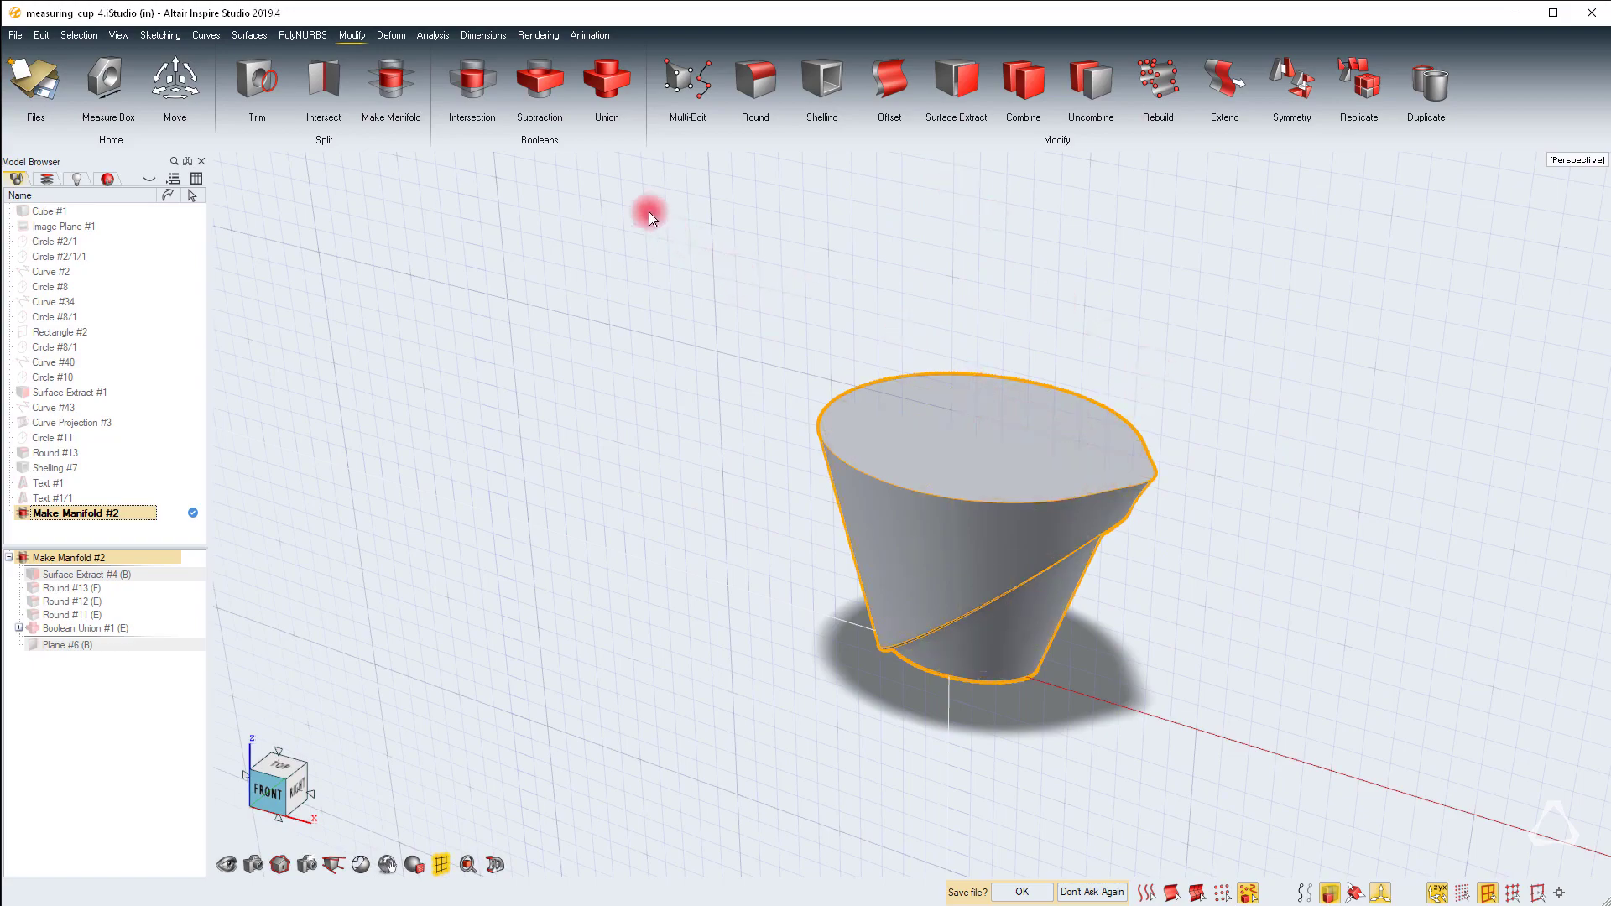
Measure the area and volume of the enclosed solid and bring the rest of the cup back into view
{"action": "left_click", "coordinate": [442, 37]}
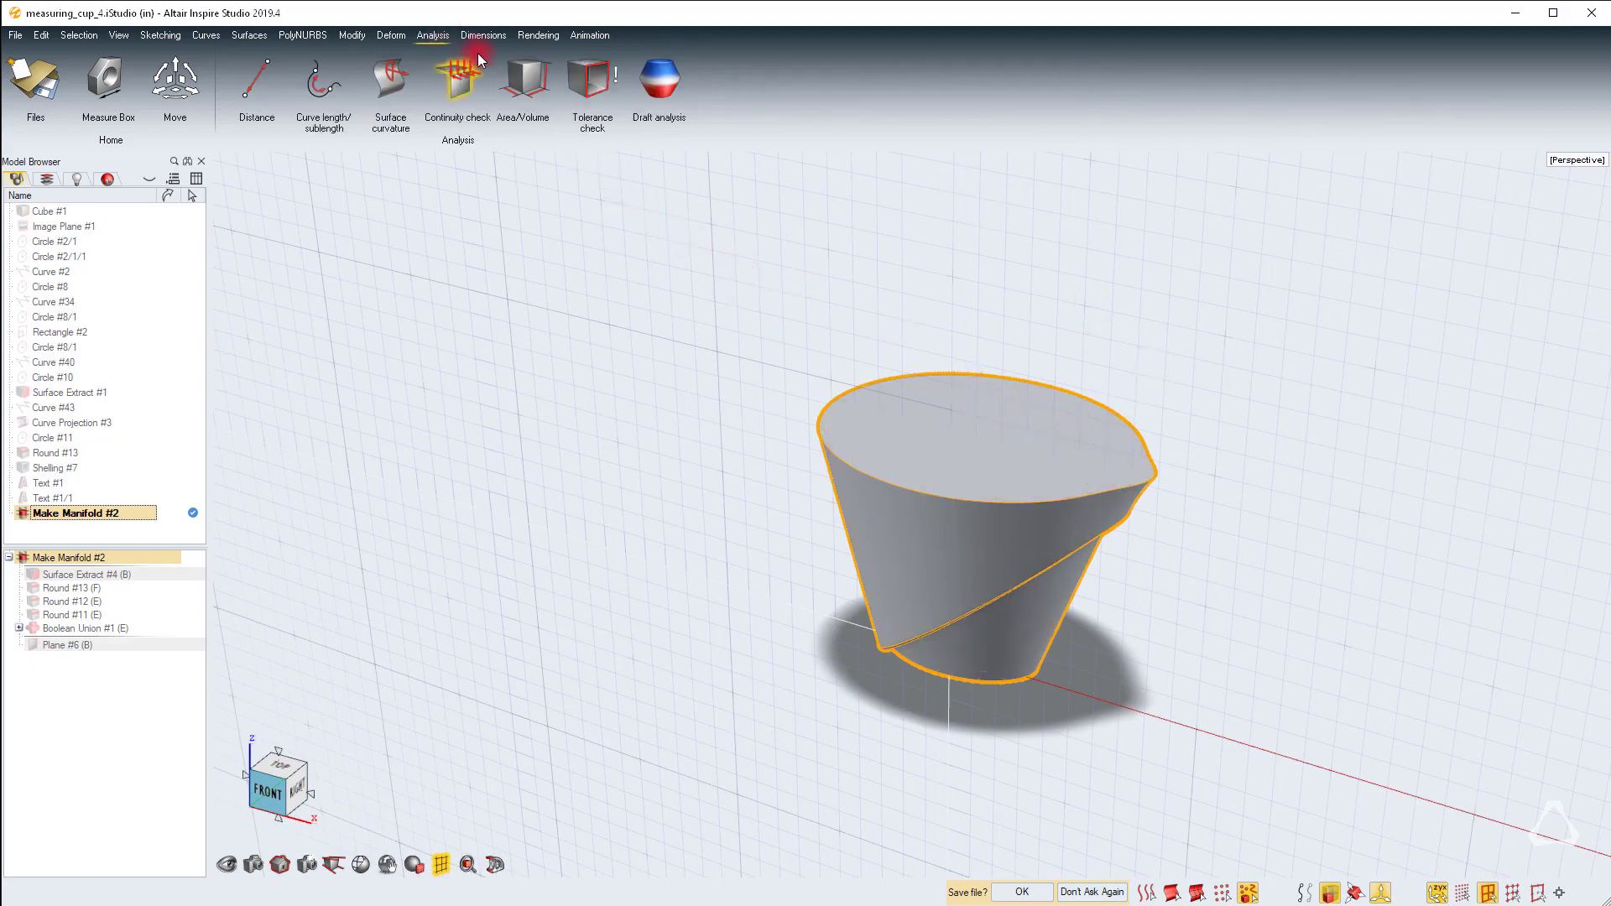
{"action": "left_click", "coordinate": [522, 81]}
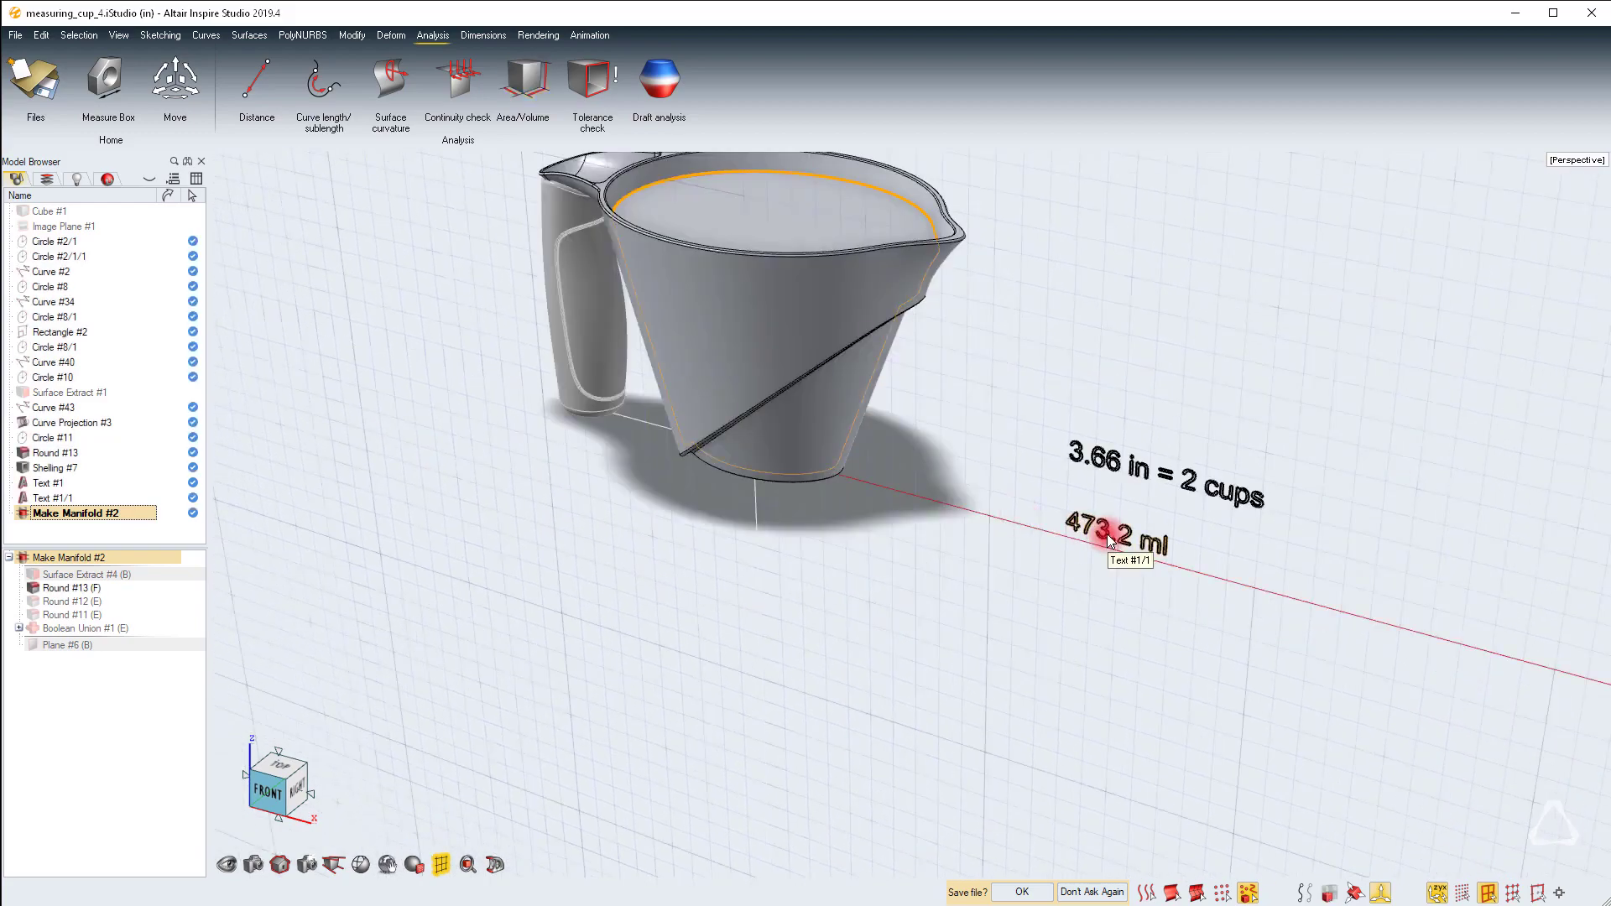
{"action": "middle_click_drag", "start_coordinate": [1106, 534], "coordinate": [1224, 676]}
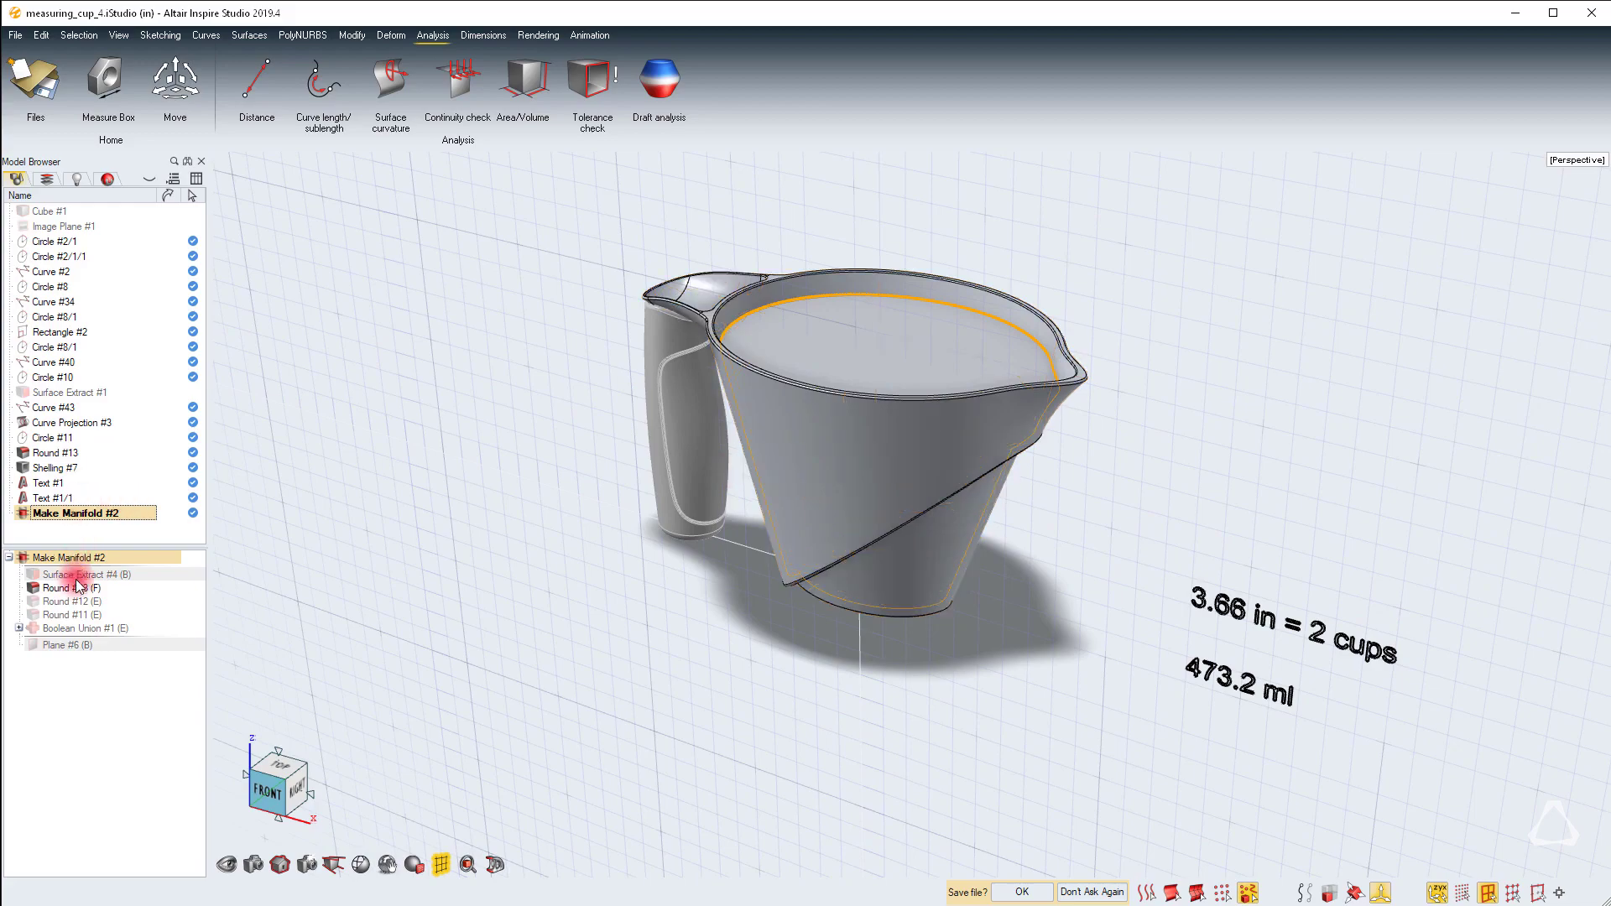
Move the plane in the Make Manifold's construction history by -.0025 in along Z
{"action": "left_click", "coordinate": [52, 646]}
{"action": "key", "text": "m"}
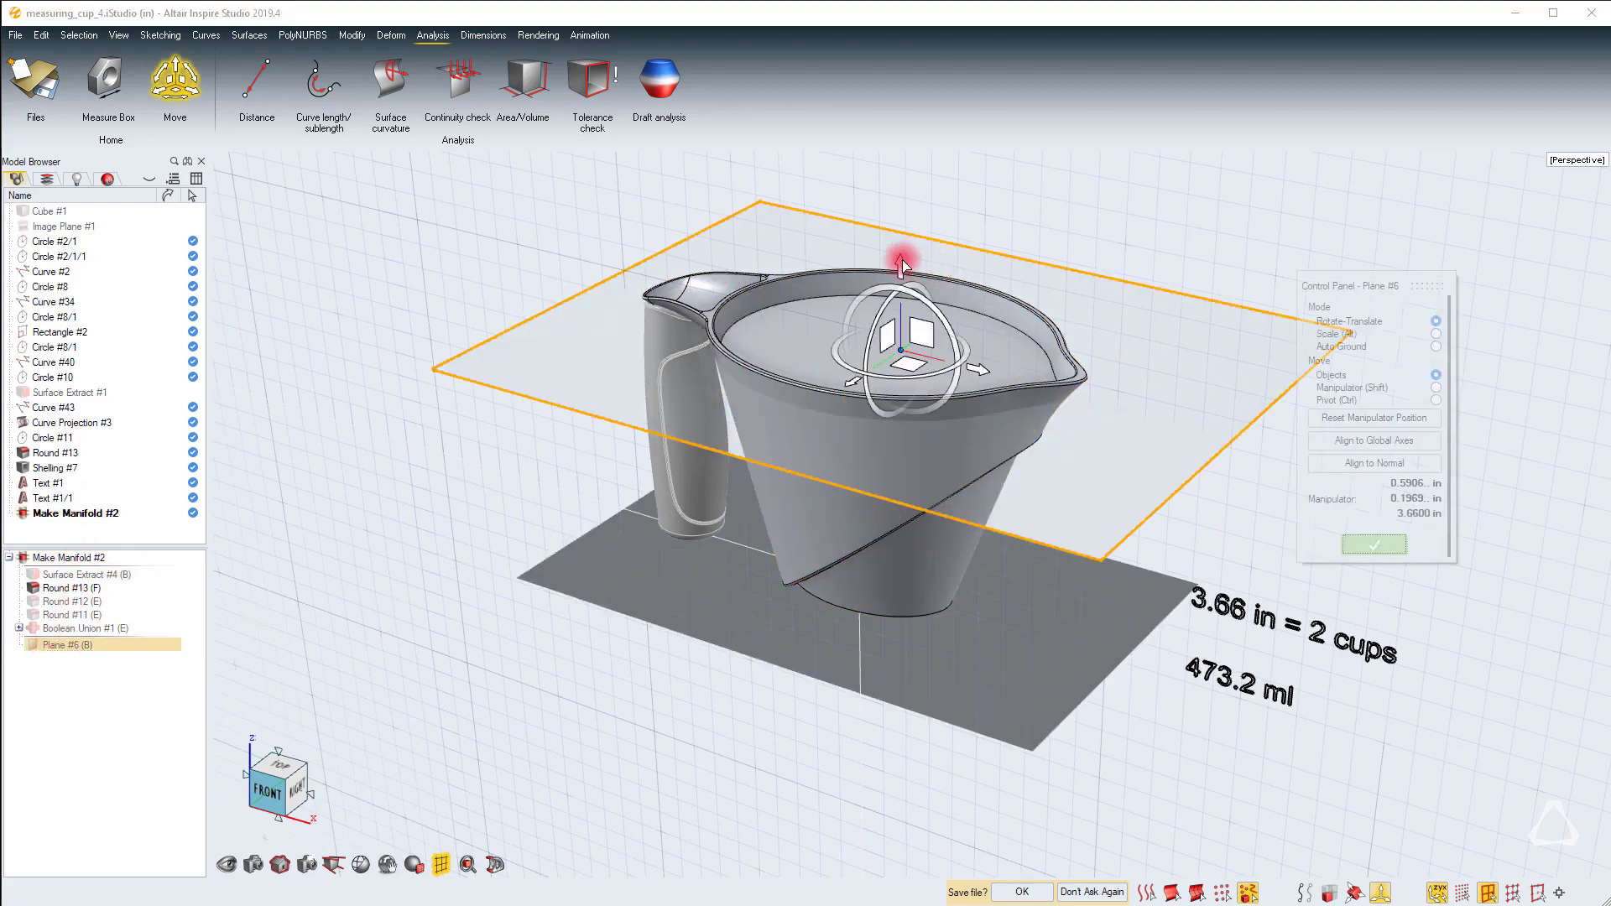
{"action": "left_click", "coordinate": [904, 269]}
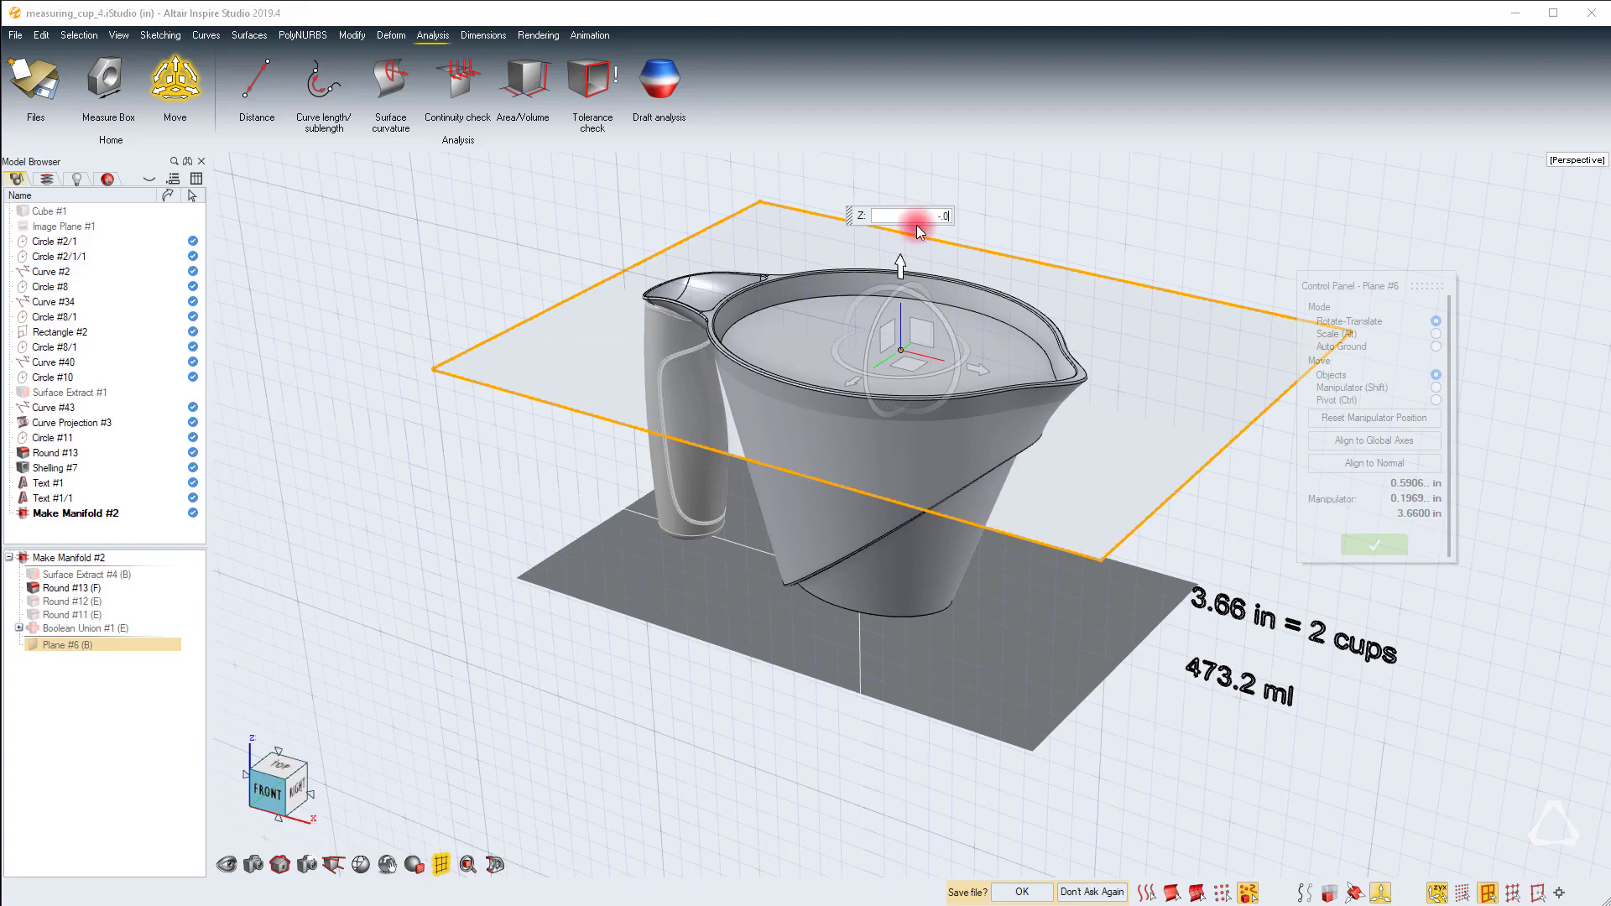
{"action": "type", "text": "-.0025"}
{"action": "key", "text": "Return"}
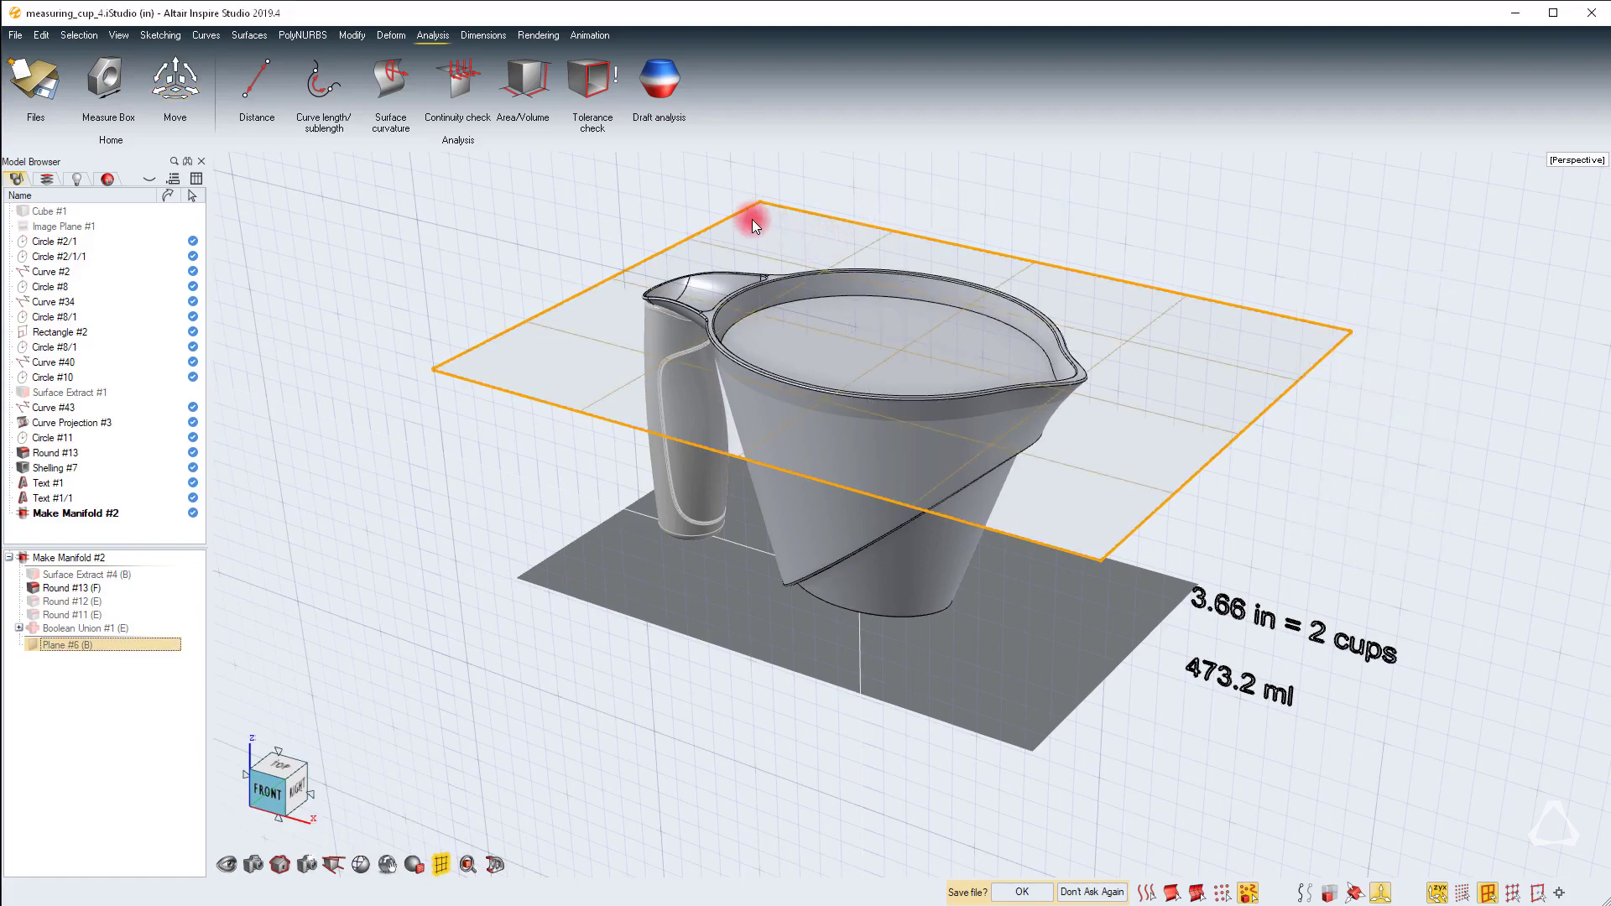
Inspect the enclosed solid against the cup's inner walls in a see-through wireframe display from the front and at an angle
{"action": "left_click", "coordinate": [844, 359]}
{"action": "key", "text": "a"}
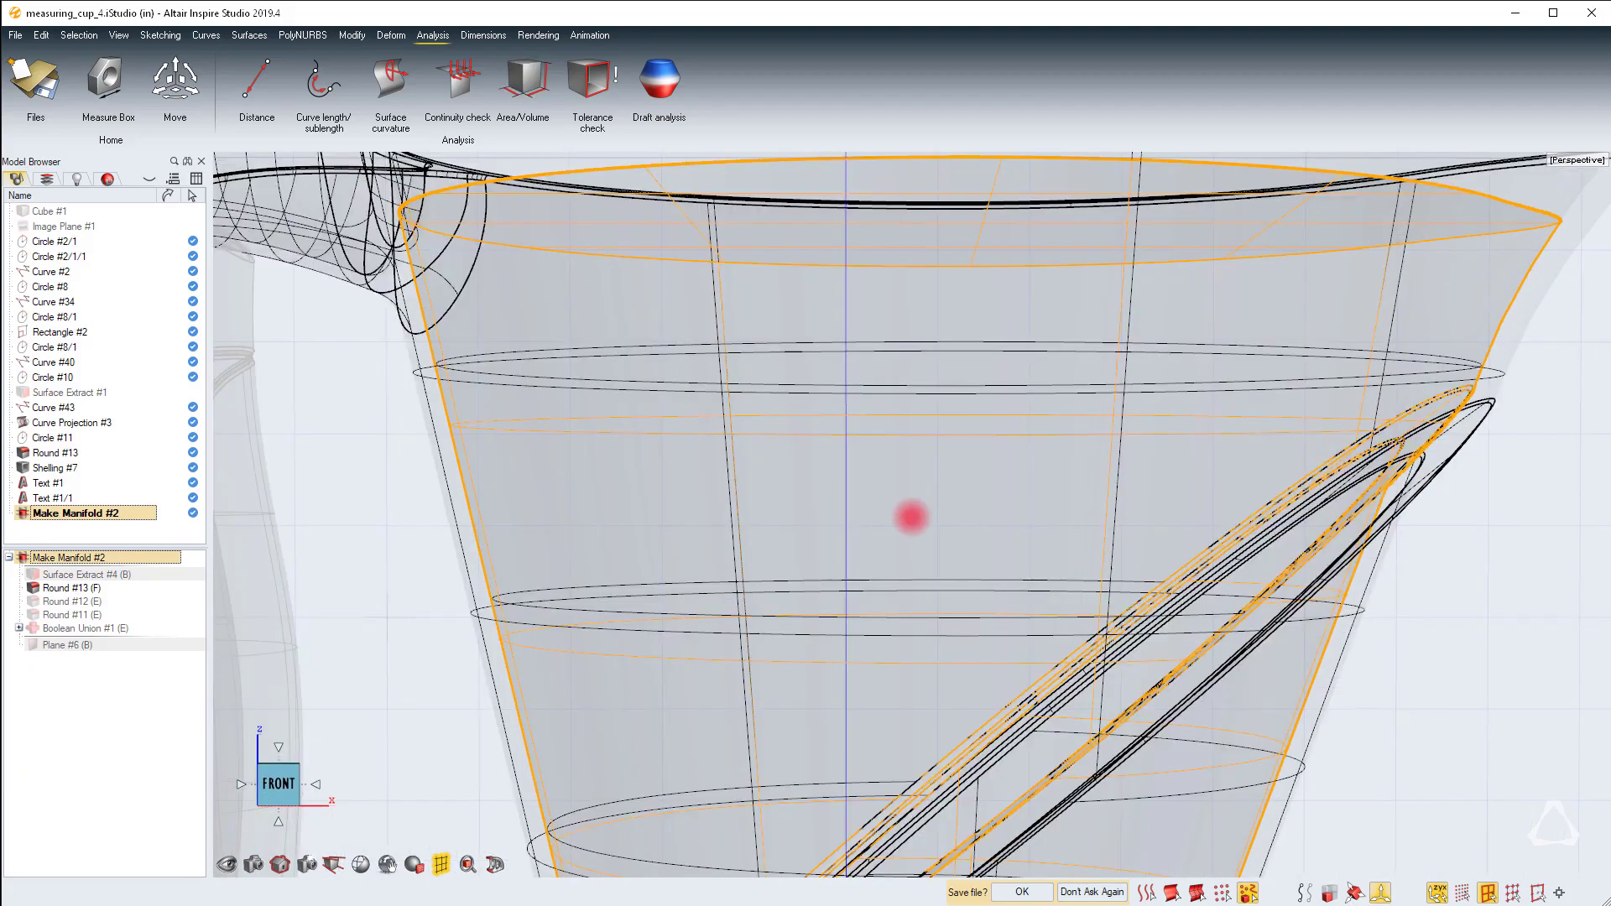
{"action": "mouse_move", "coordinate": [911, 518]}
{"action": "right_mouse_down"}
{"action": "mouse_move", "coordinate": [1277, 287]}
{"action": "mouse_move", "coordinate": [1181, 304]}
{"action": "right_mouse_up"}
{"action": "left_click", "coordinate": [1205, 210]}
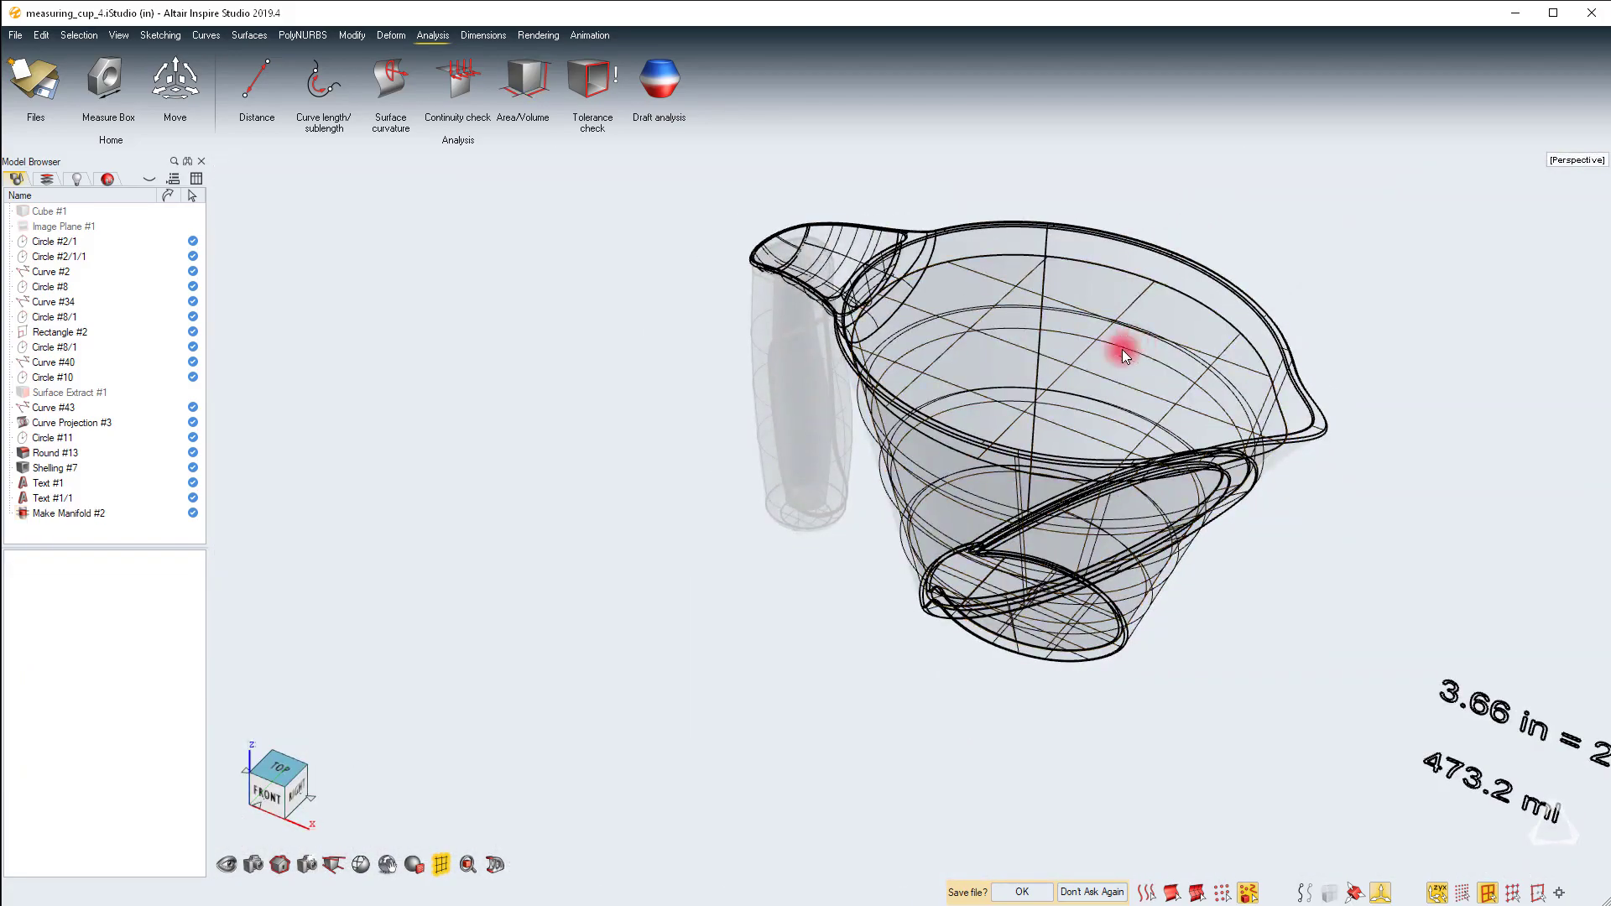
Restore the shaded display of the cup and make the enclosed solid, Make Manifold #2, unselectable
{"action": "left_click", "coordinate": [1132, 300]}
{"action": "left_click", "coordinate": [193, 513]}
{"action": "mouse_move", "coordinate": [587, 443]}
{"action": "right_mouse_down"}
{"action": "mouse_move", "coordinate": [928, 511]}
{"action": "mouse_move", "coordinate": [1056, 593]}
{"action": "right_mouse_up"}
Hide the two text labels, 3.66 in = 2 cups and 473.2 ml, beside the cup
{"action": "mouse_move", "coordinate": [1062, 564]}
{"action": "left_mouse_down"}
{"action": "mouse_move", "coordinate": [1382, 710]}
{"action": "mouse_move", "coordinate": [1337, 688]}
{"action": "left_mouse_up"}
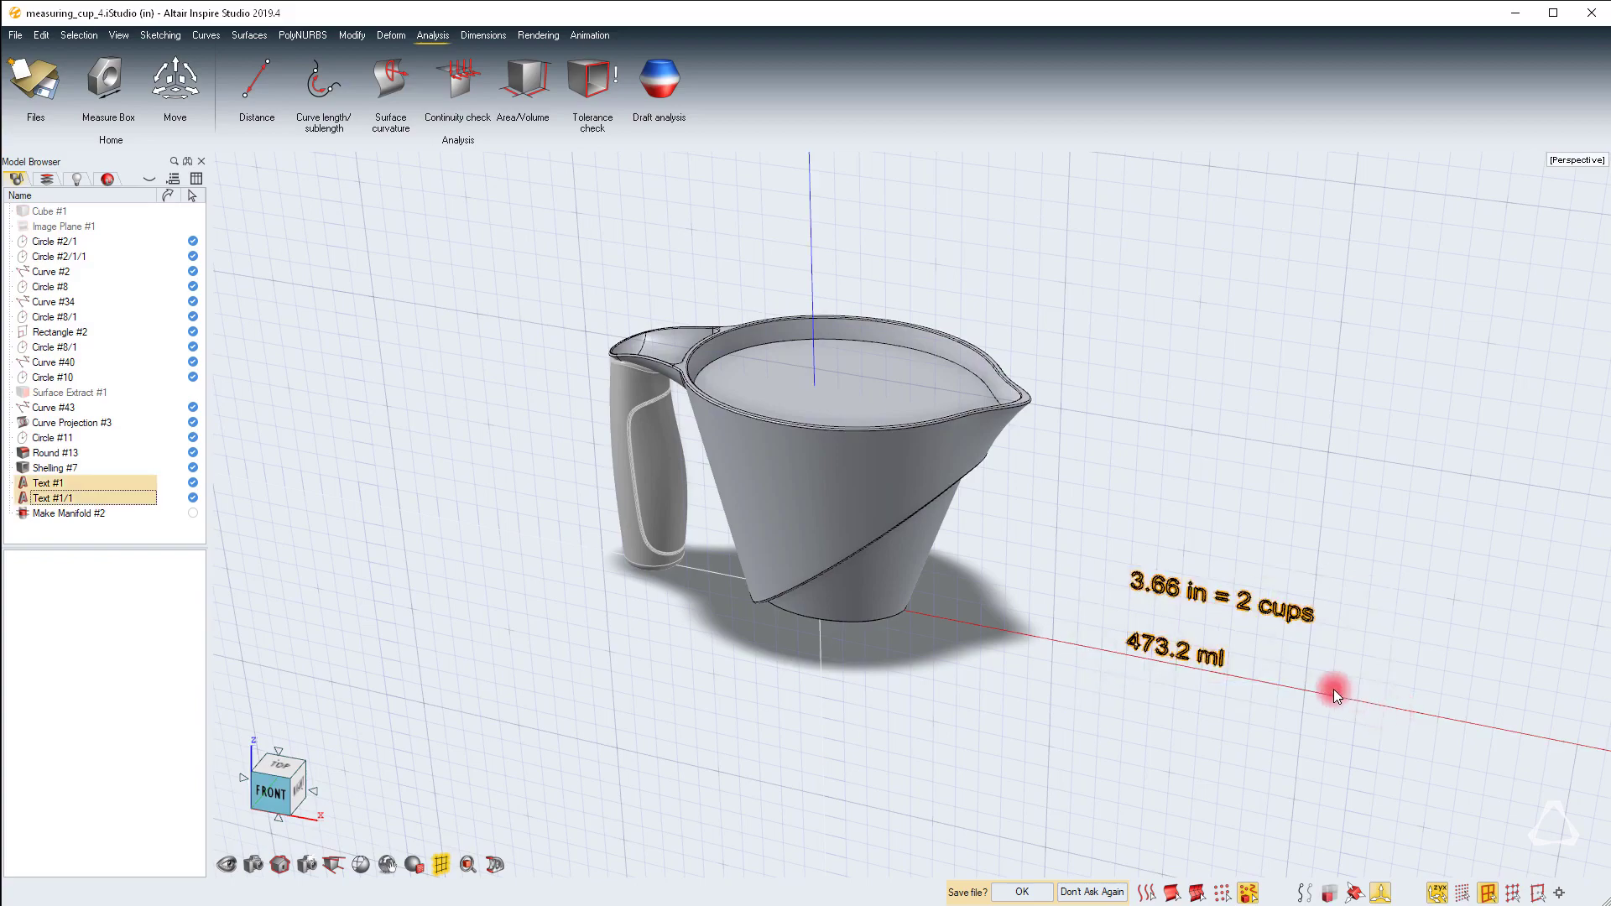
{"action": "left_click", "coordinate": [894, 496]}
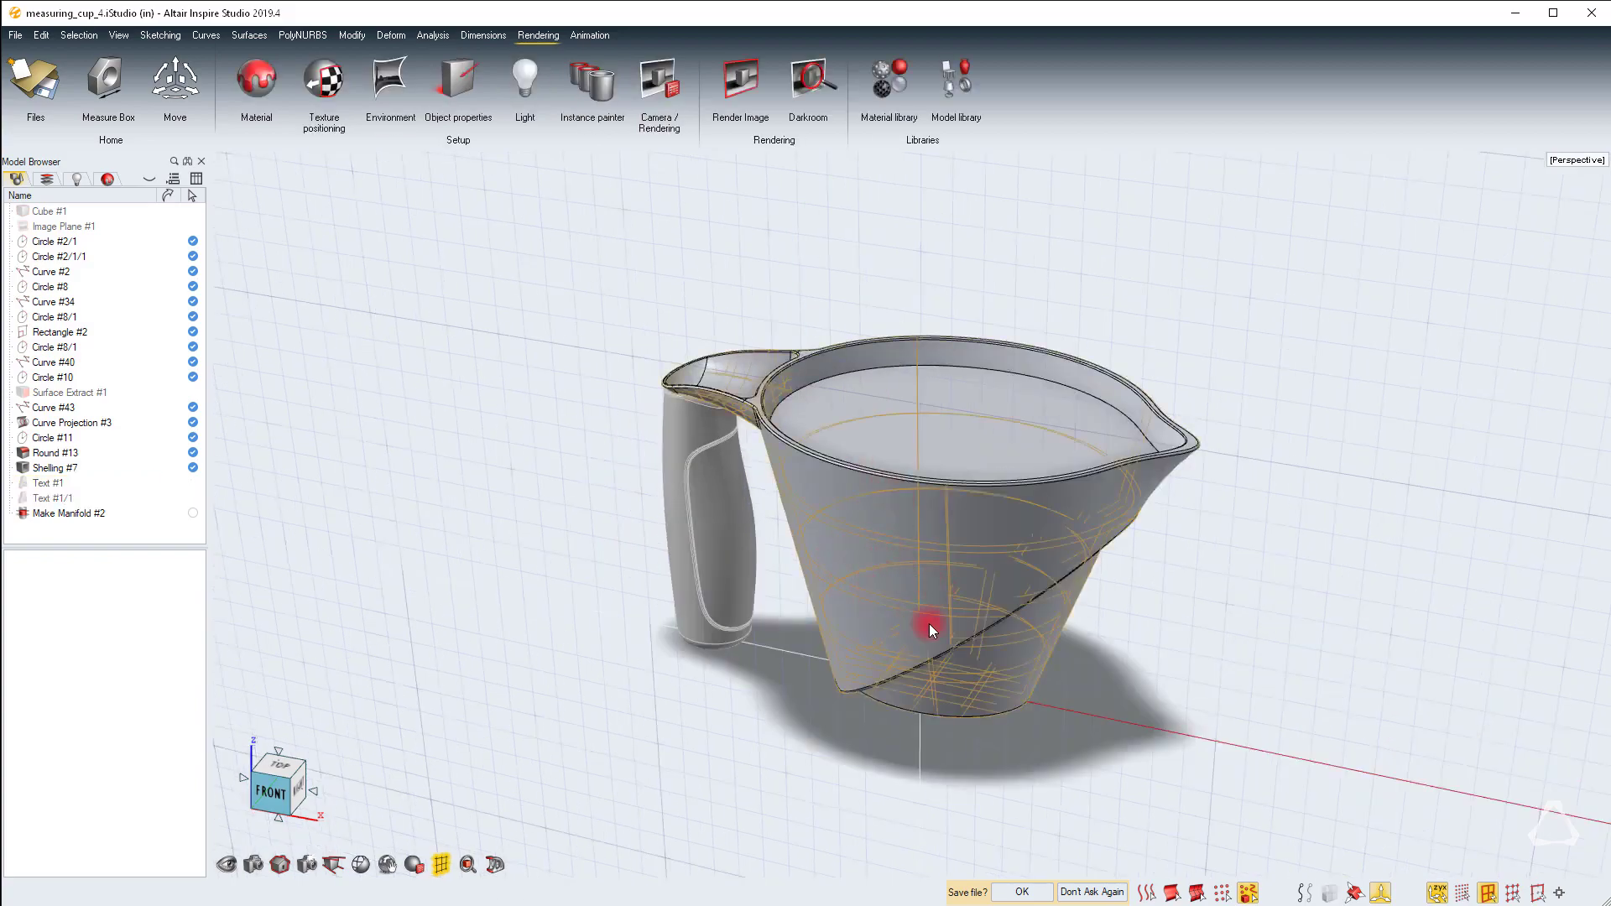
{"action": "left_click", "coordinate": [757, 283]}
{"action": "left_click", "coordinate": [887, 490]}
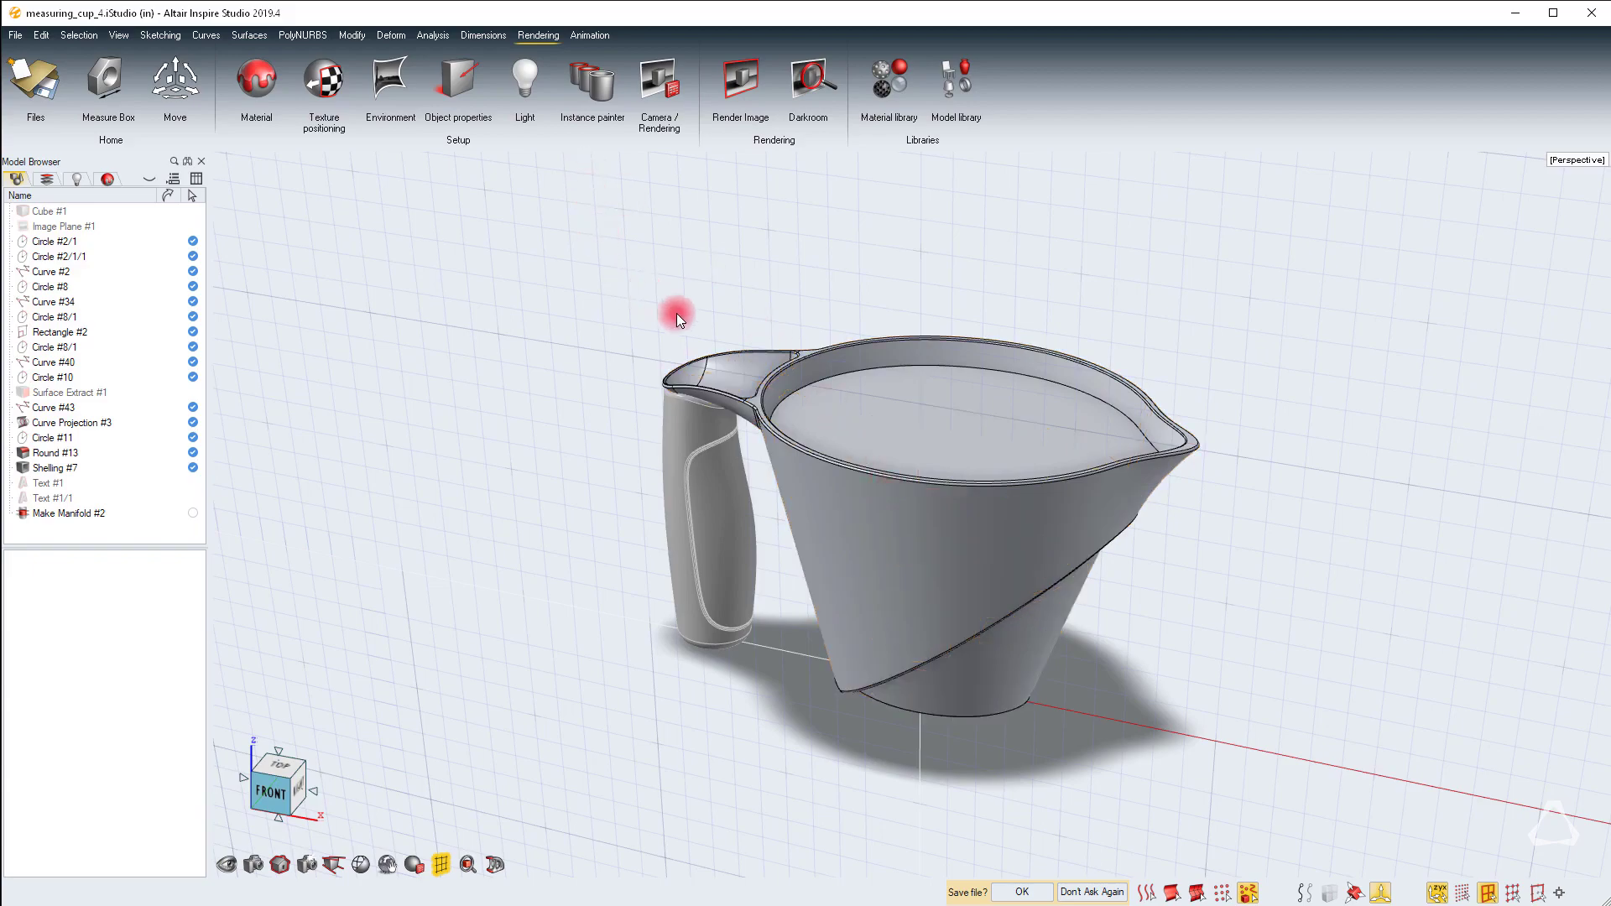
{"action": "mouse_move", "coordinate": [941, 356]}
{"action": "middle_mouse_down"}
{"action": "mouse_move", "coordinate": [910, 513]}
{"action": "mouse_move", "coordinate": [855, 476]}
{"action": "mouse_move", "coordinate": [843, 328]}
{"action": "middle_mouse_up"}
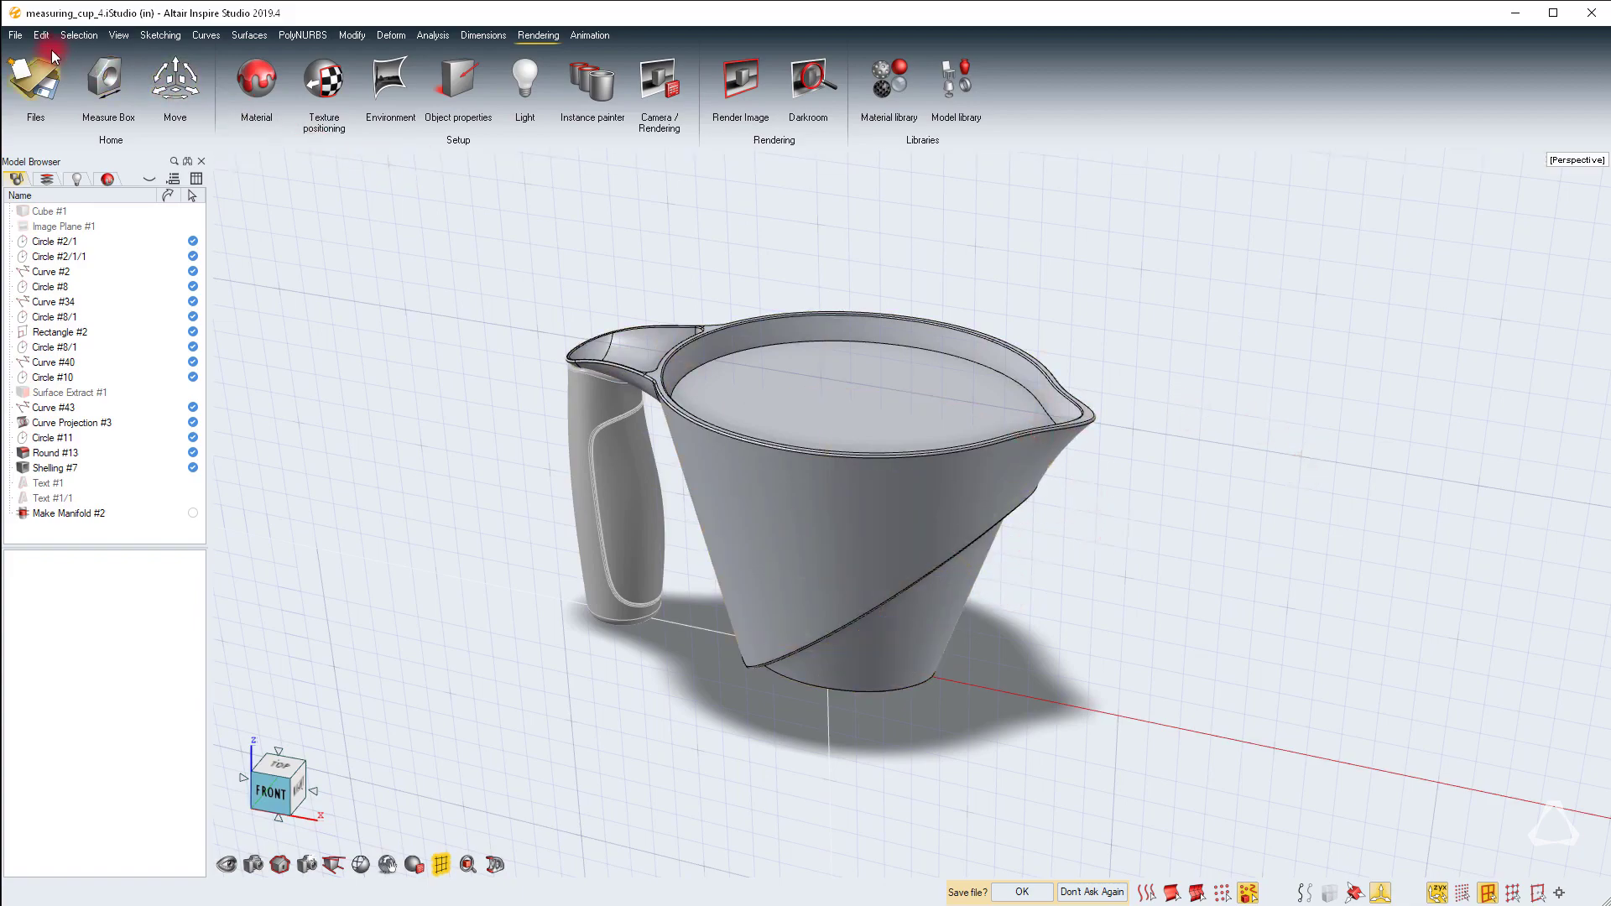
Save the model under the name measuring_cup_for_render, overwriting the existing file in the measuring_cup folder
{"action": "left_click", "coordinate": [15, 36]}
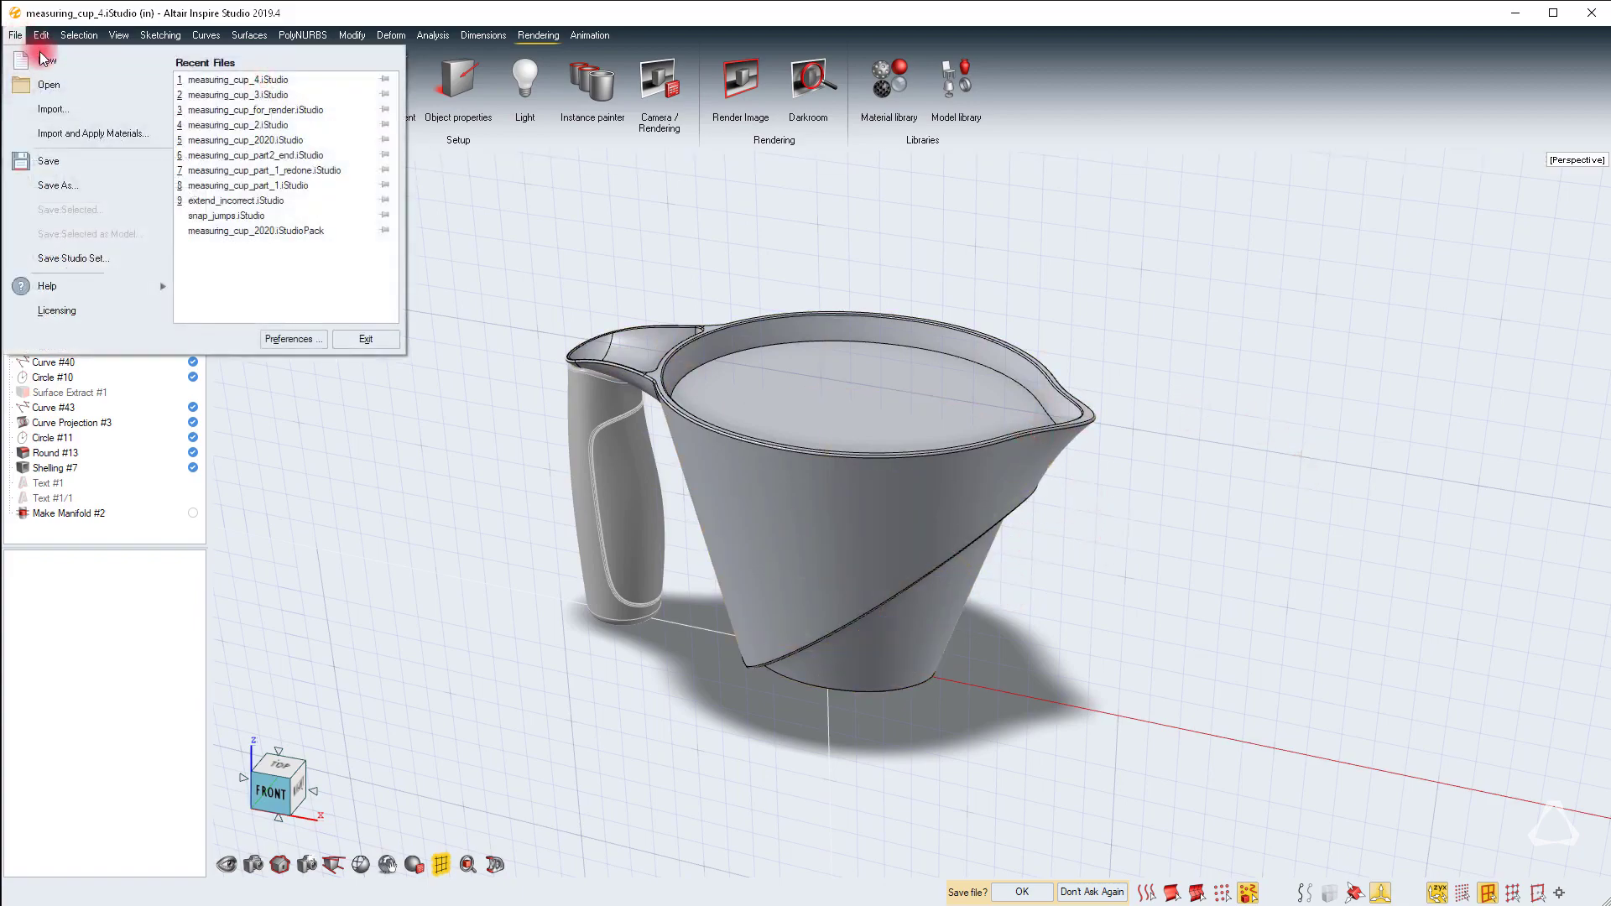
{"action": "left_click", "coordinate": [96, 180]}
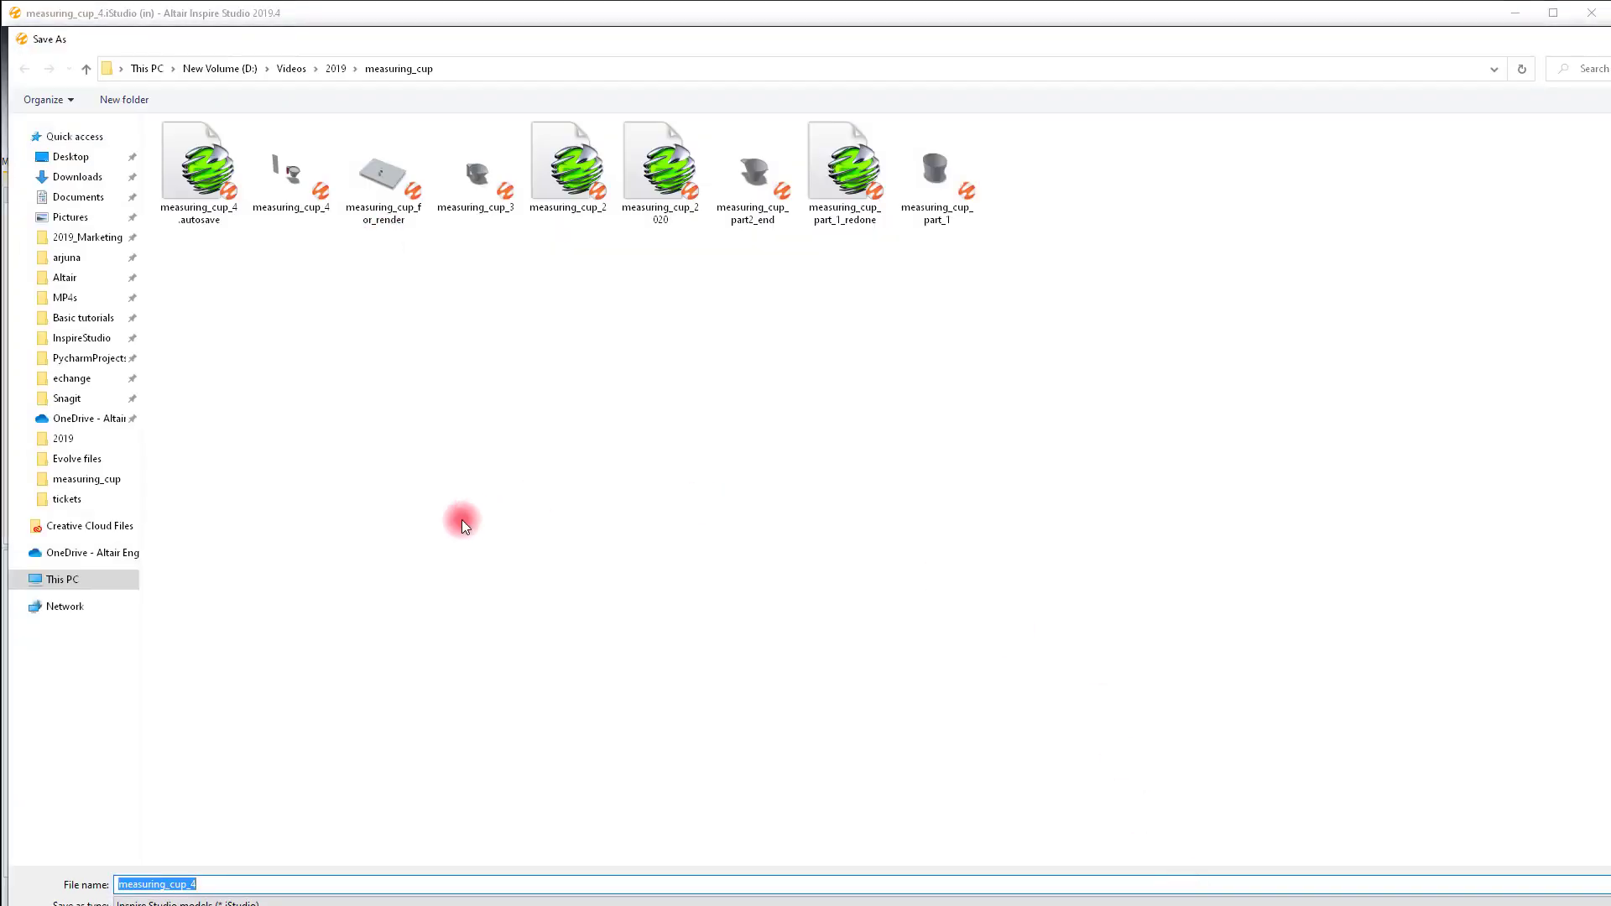
{"action": "left_click", "coordinate": [376, 180]}
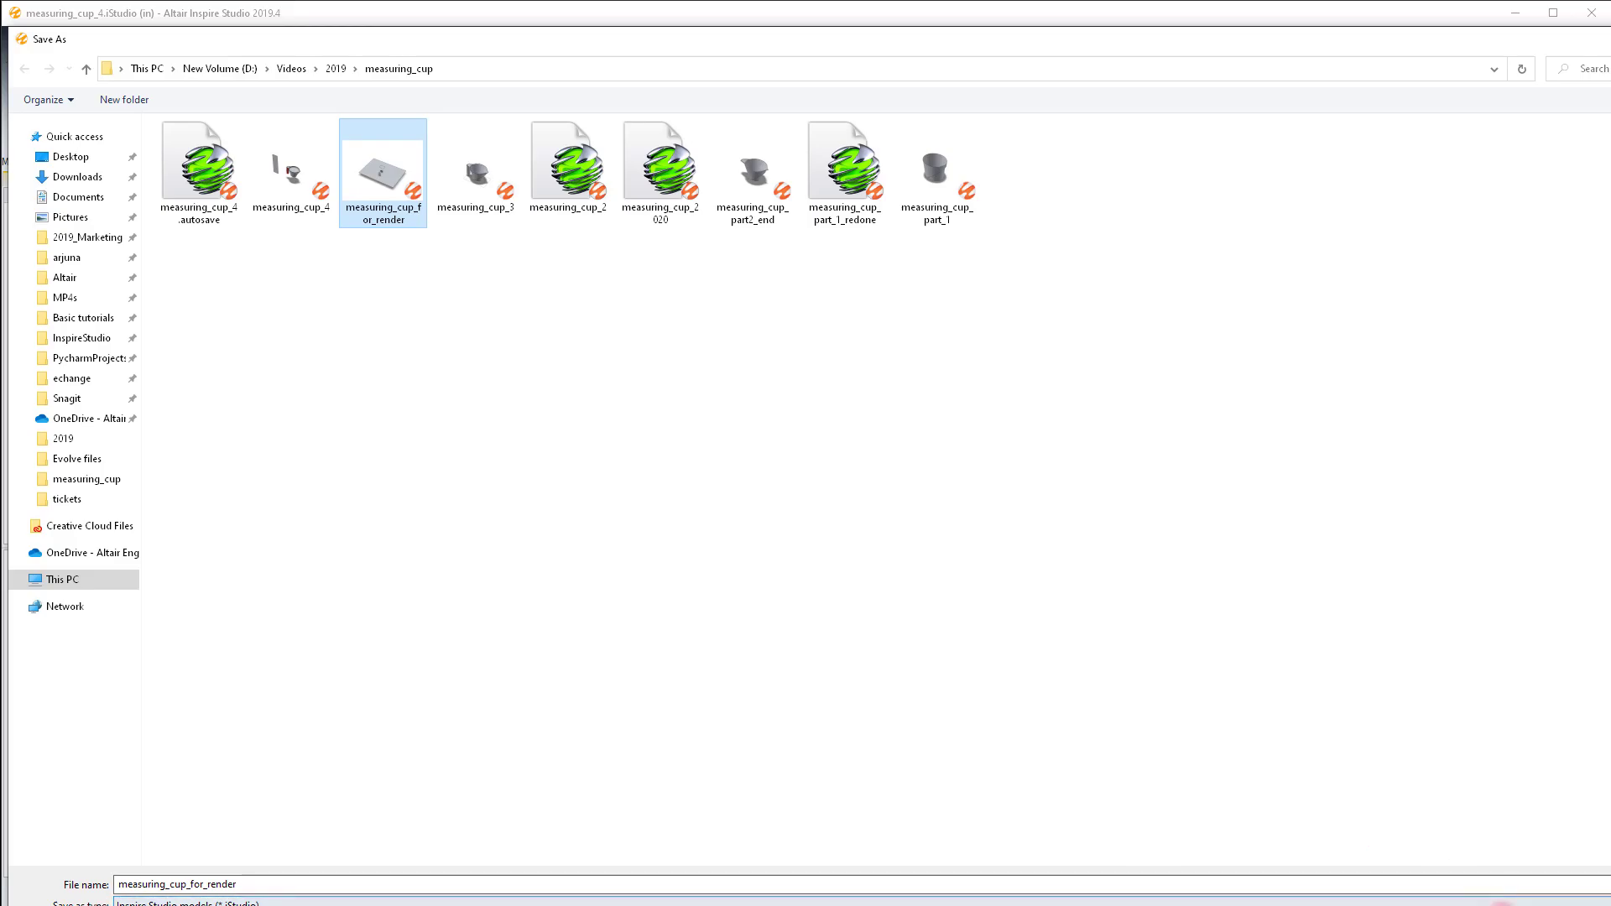
{"action": "key", "text": "Return"}
{"action": "left_click", "coordinate": [1499, 888]}
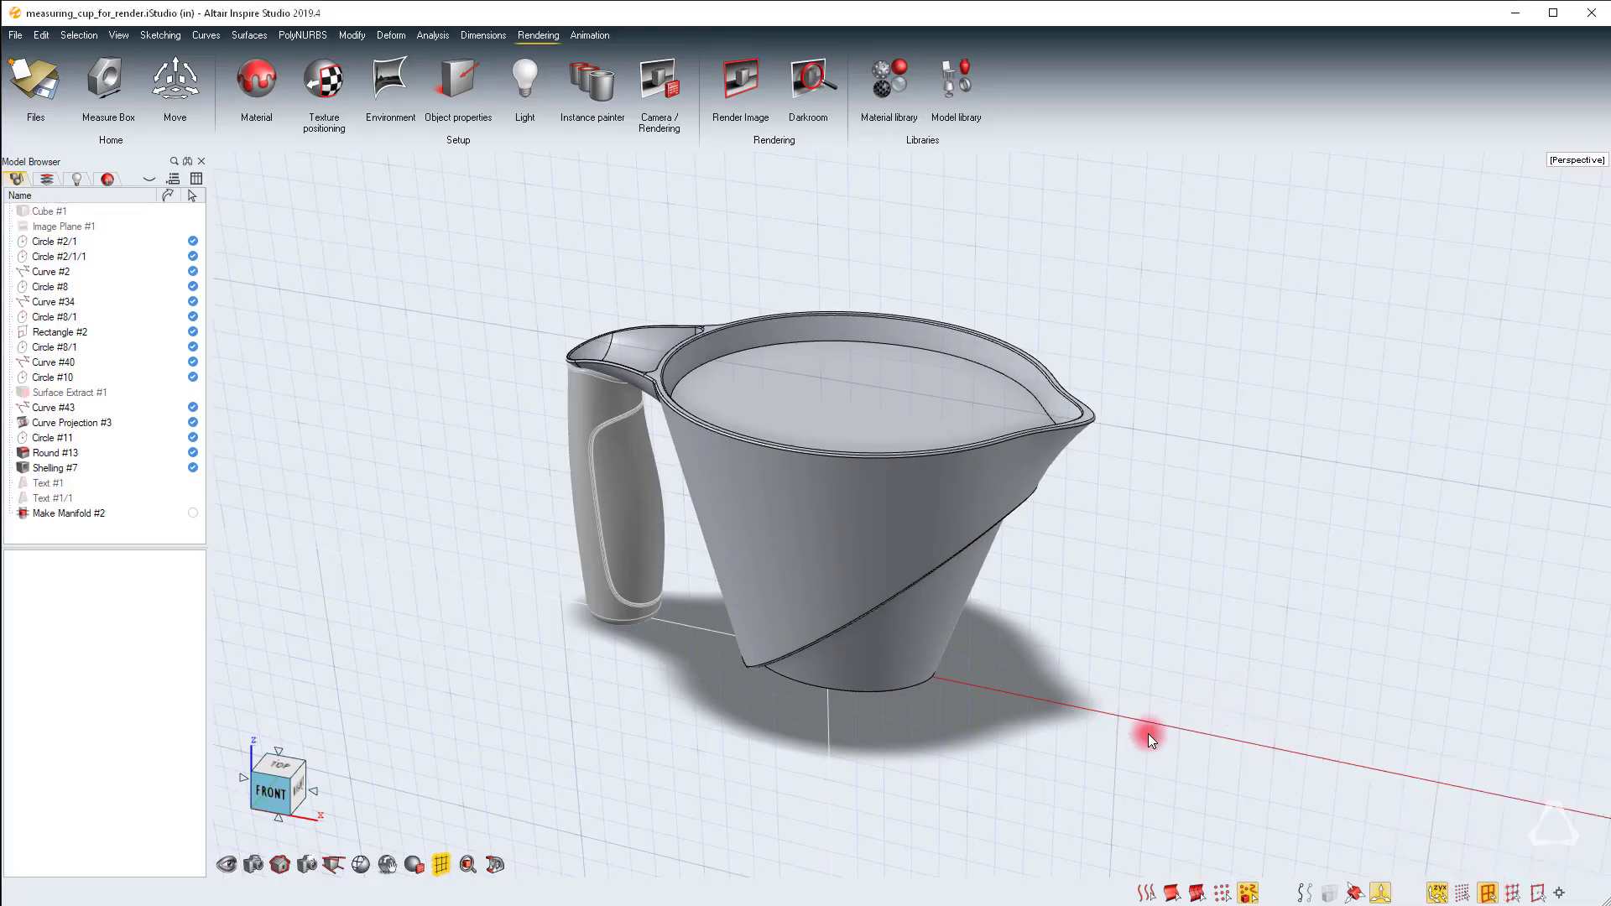
Switch to Altair Inspire Render and open measuring_cup_for_render.iStudio
{"action": "left_click", "coordinate": [923, 905]}
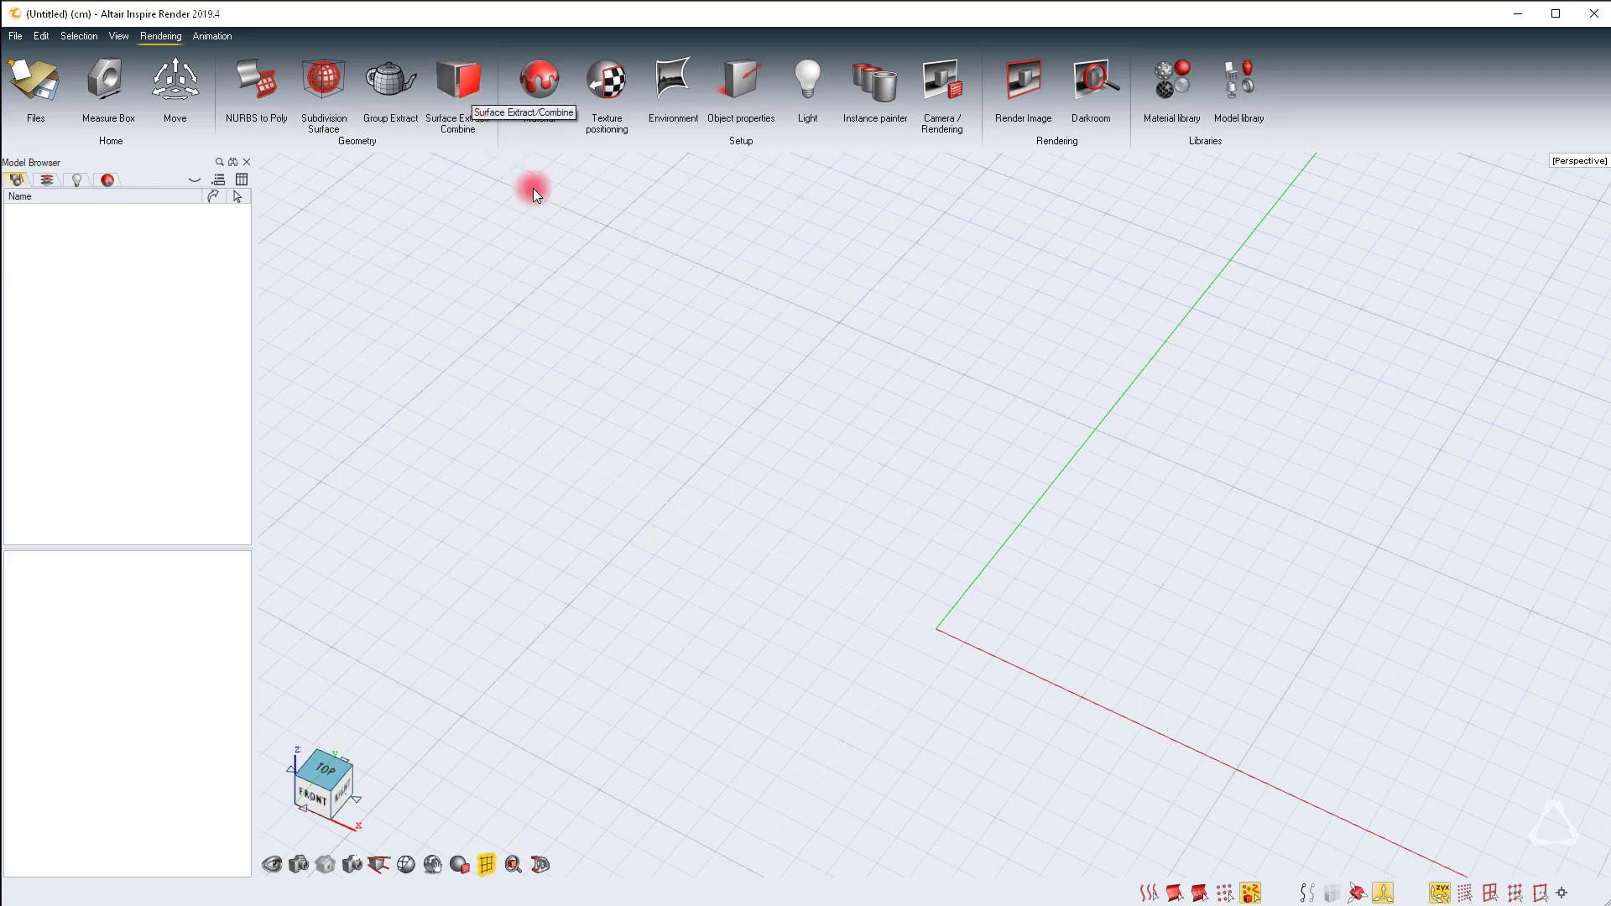
{"action": "left_click", "coordinate": [938, 193]}
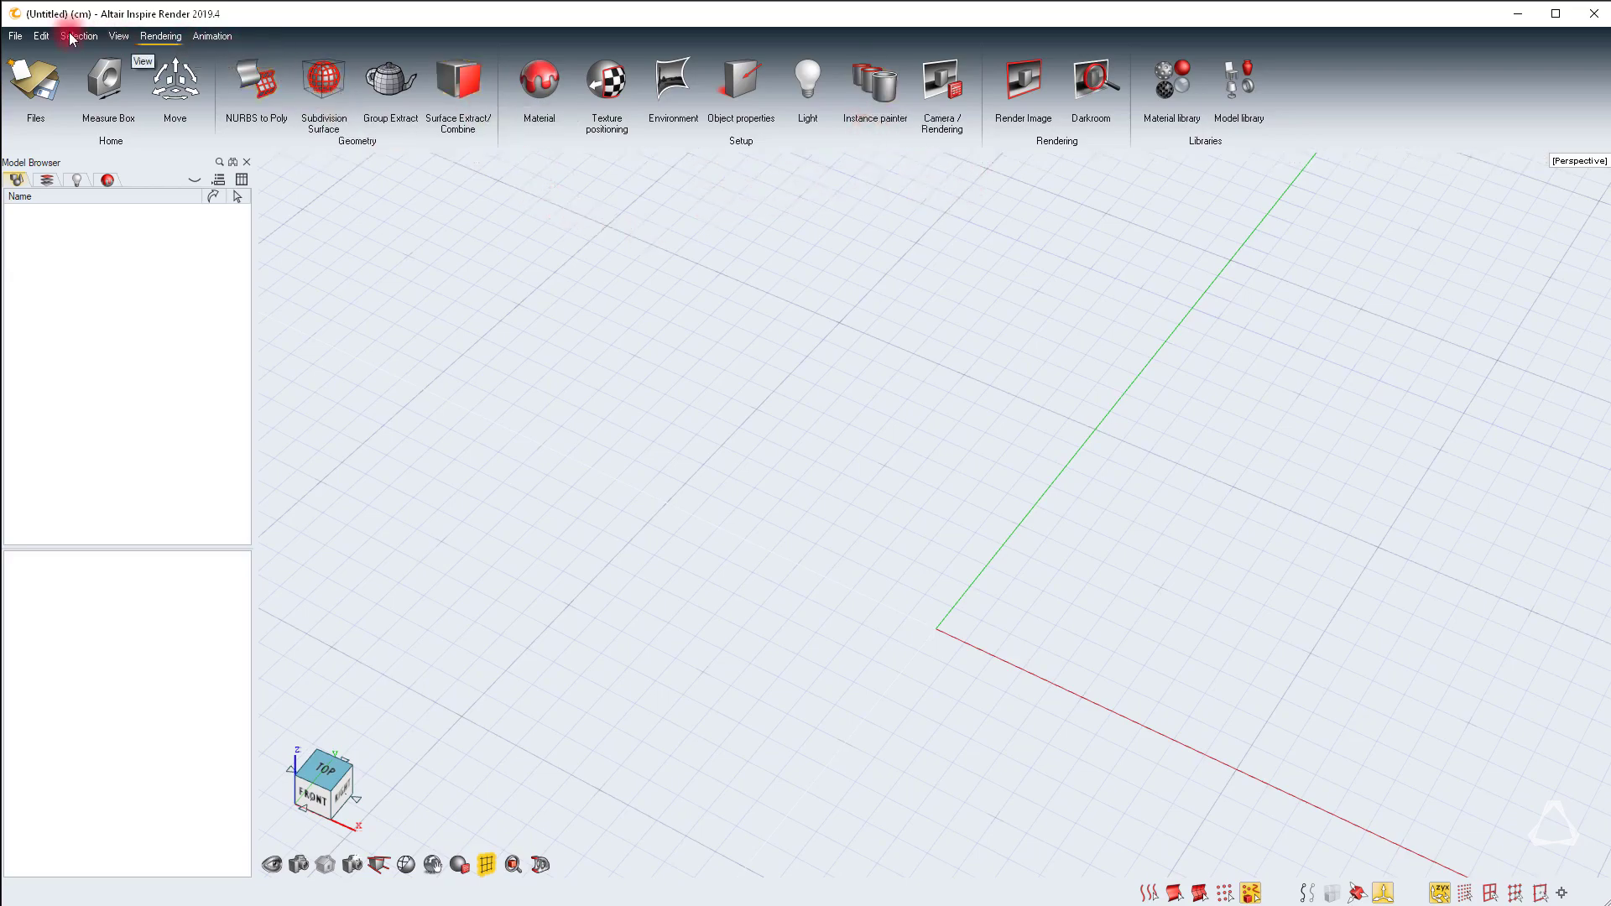
{"action": "left_click", "coordinate": [15, 36]}
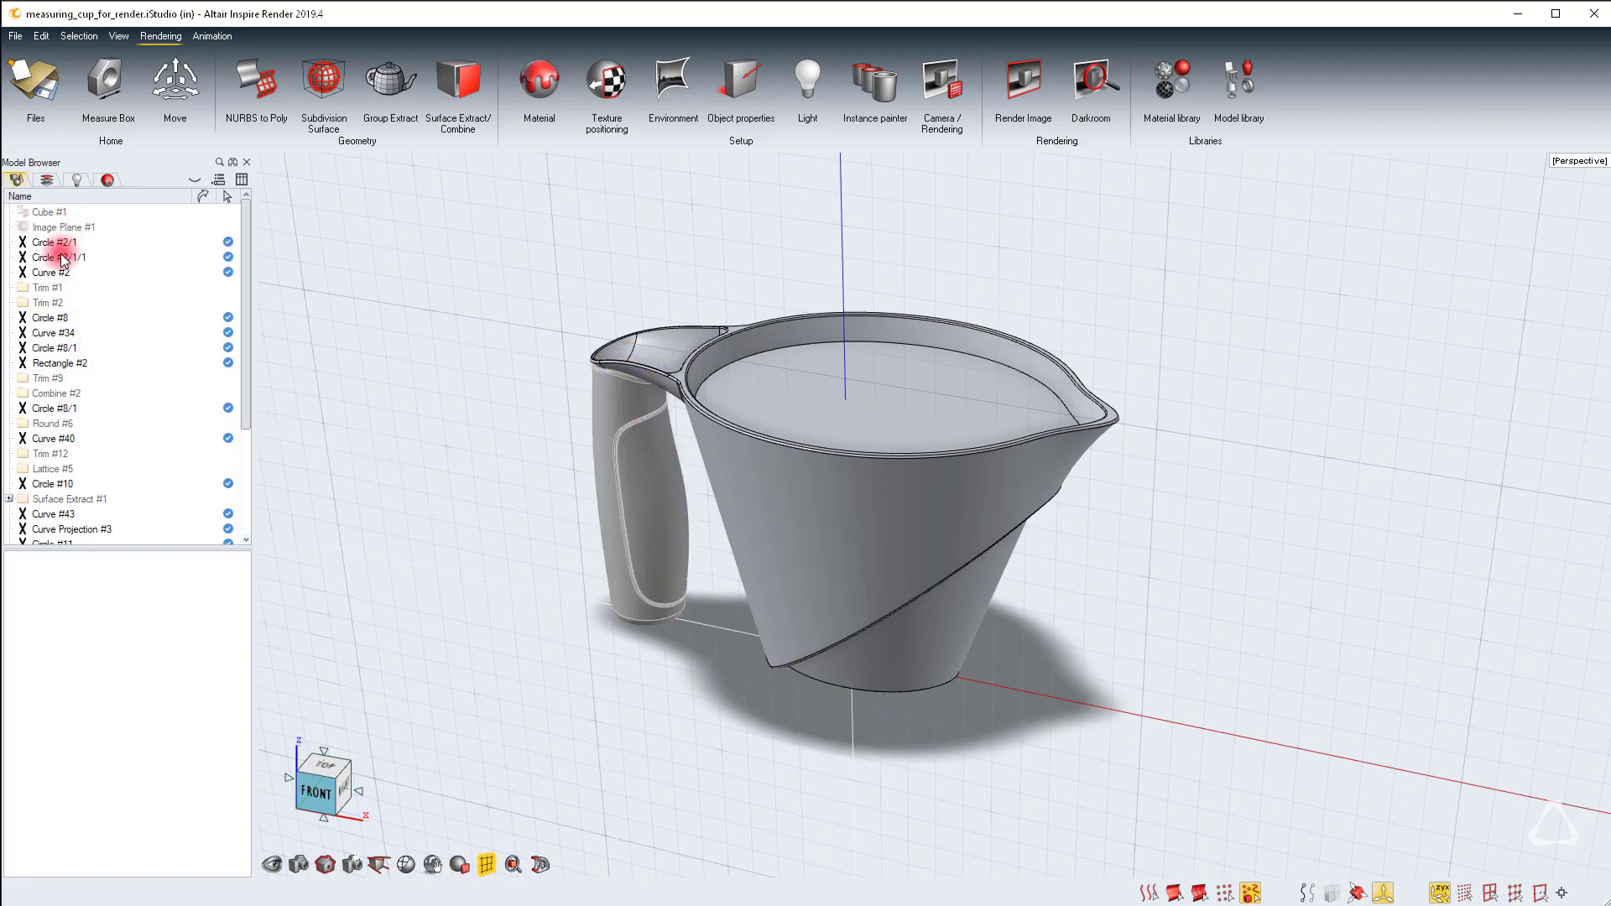
{"action": "scroll", "coordinate": [48, 497], "scroll_direction": "down", "scroll_amount": 4}
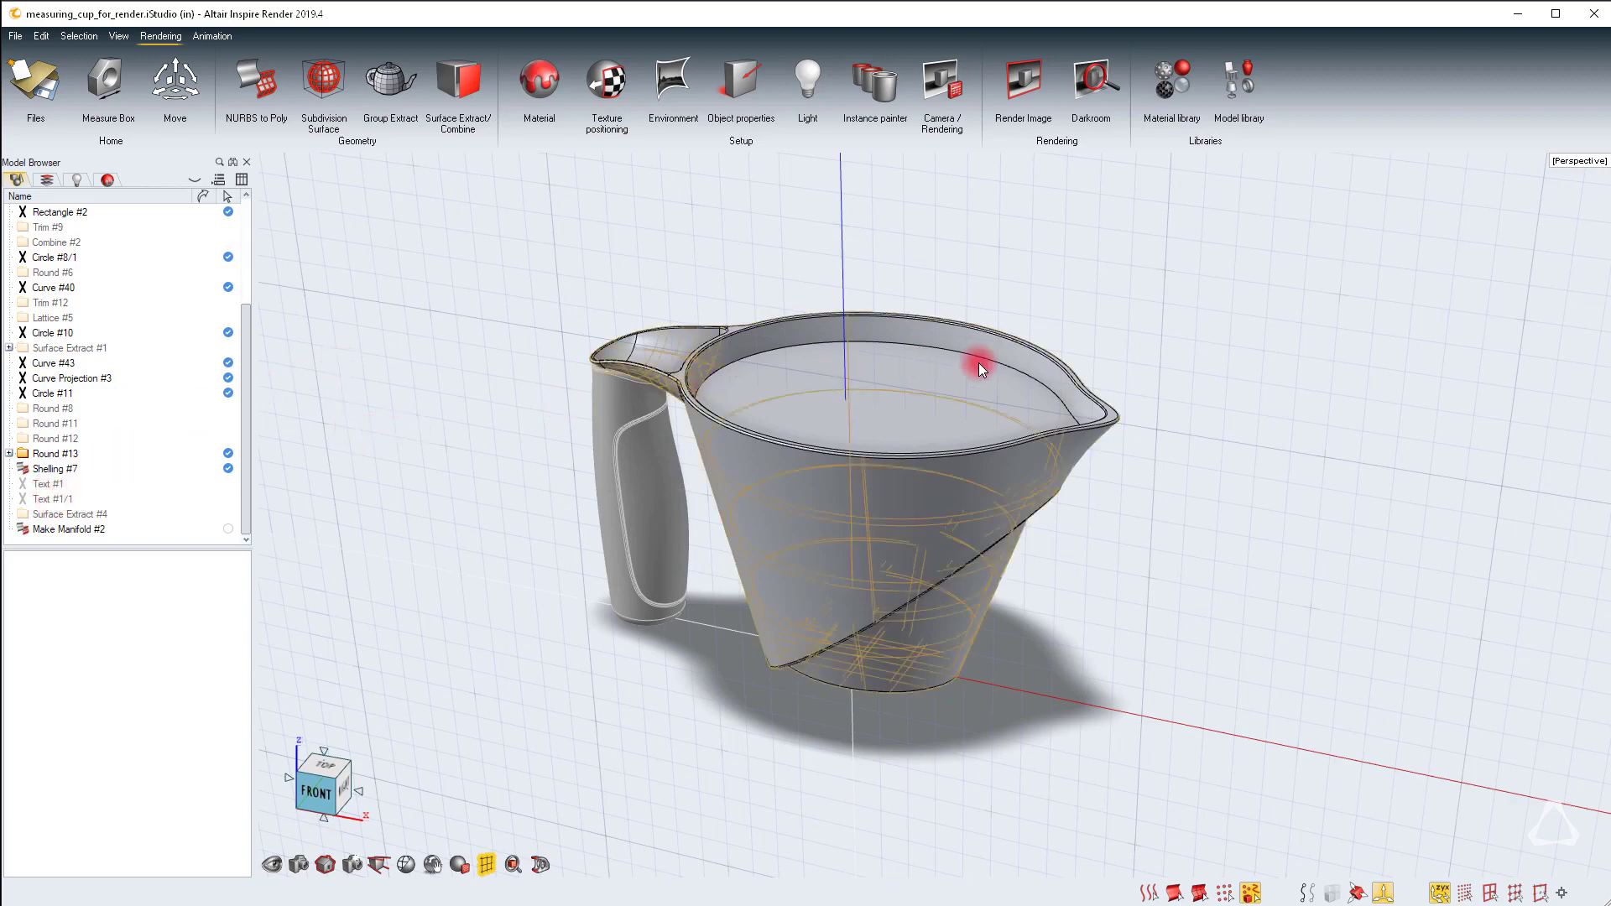
Extract the upper outer wall of the cup body, Round #13, as a separate surface with Extract and Combine
{"action": "left_click", "coordinate": [794, 554]}
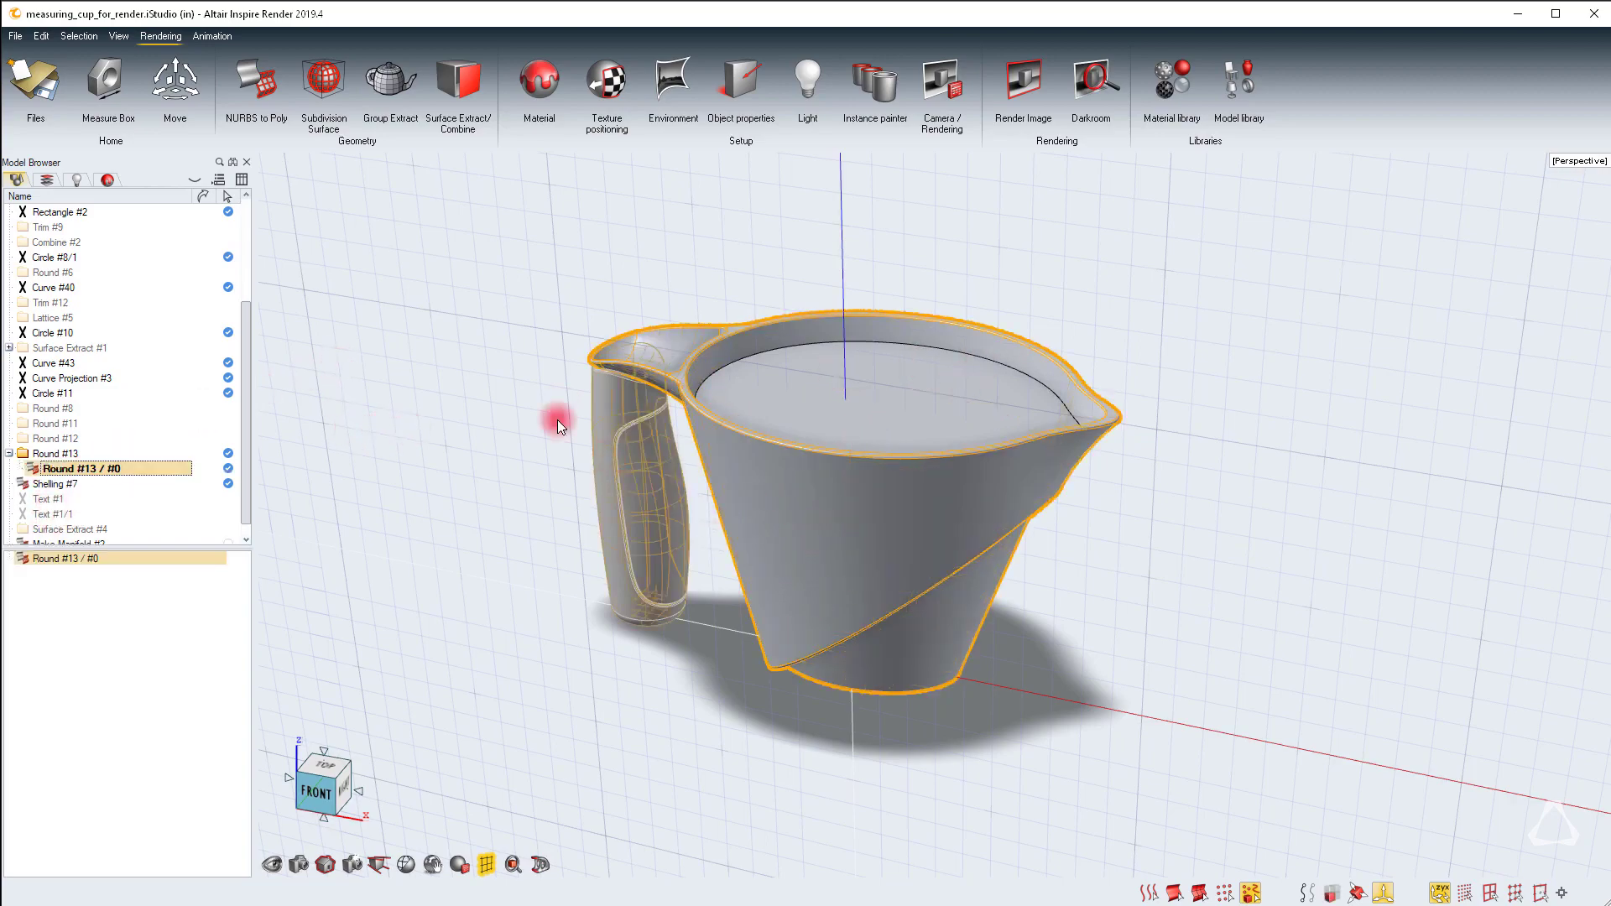
{"action": "left_click", "coordinate": [446, 329]}
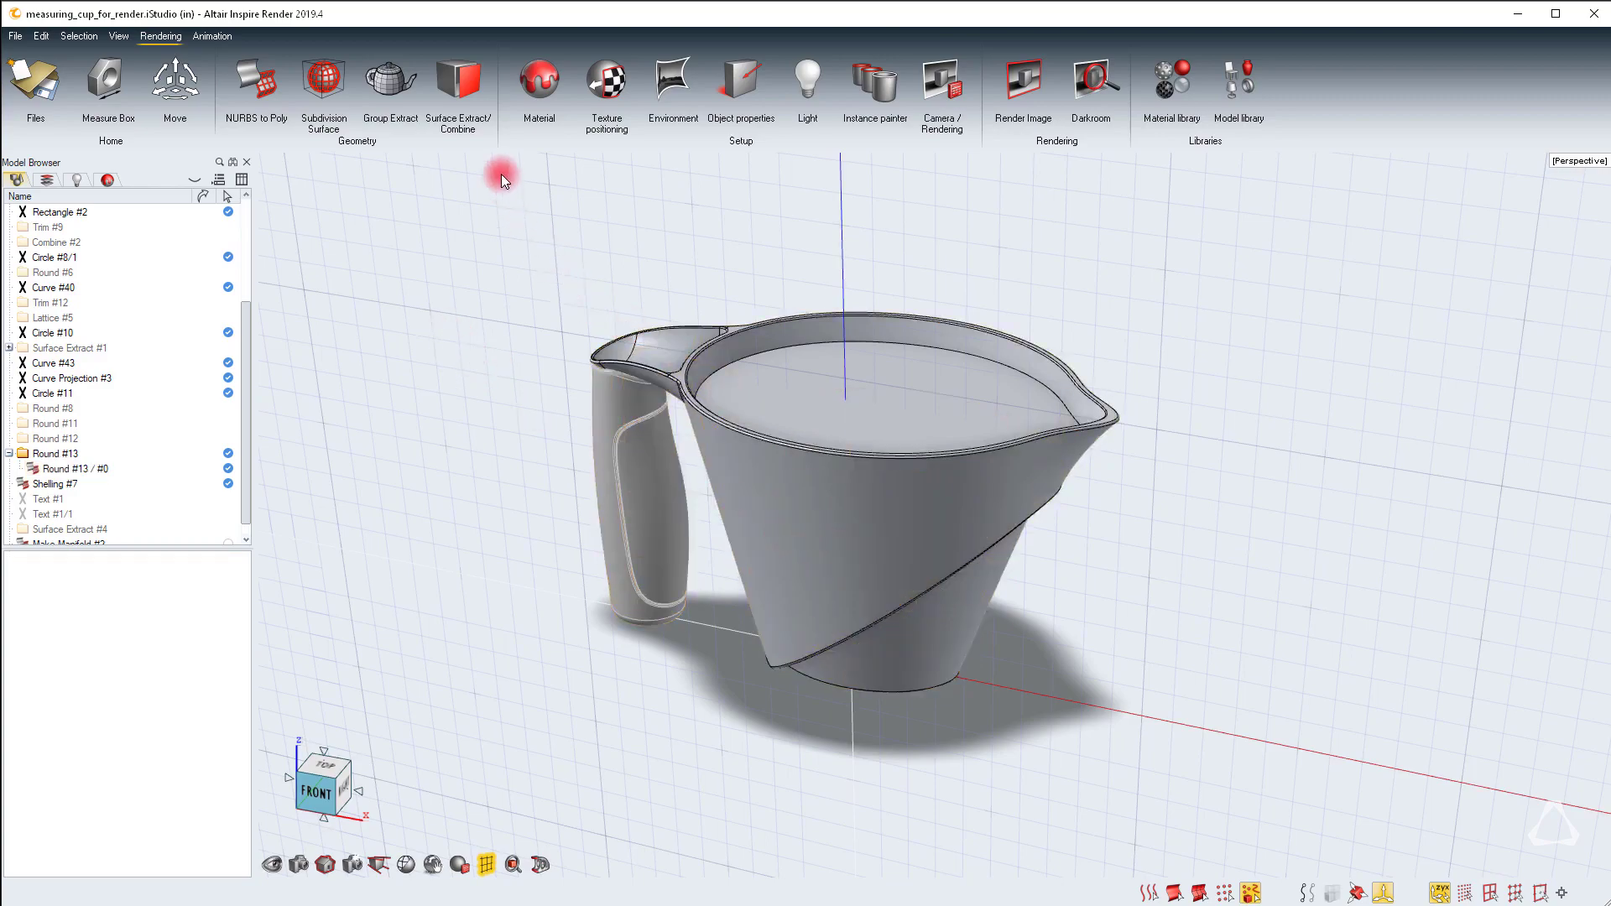
{"action": "left_click", "coordinate": [480, 79]}
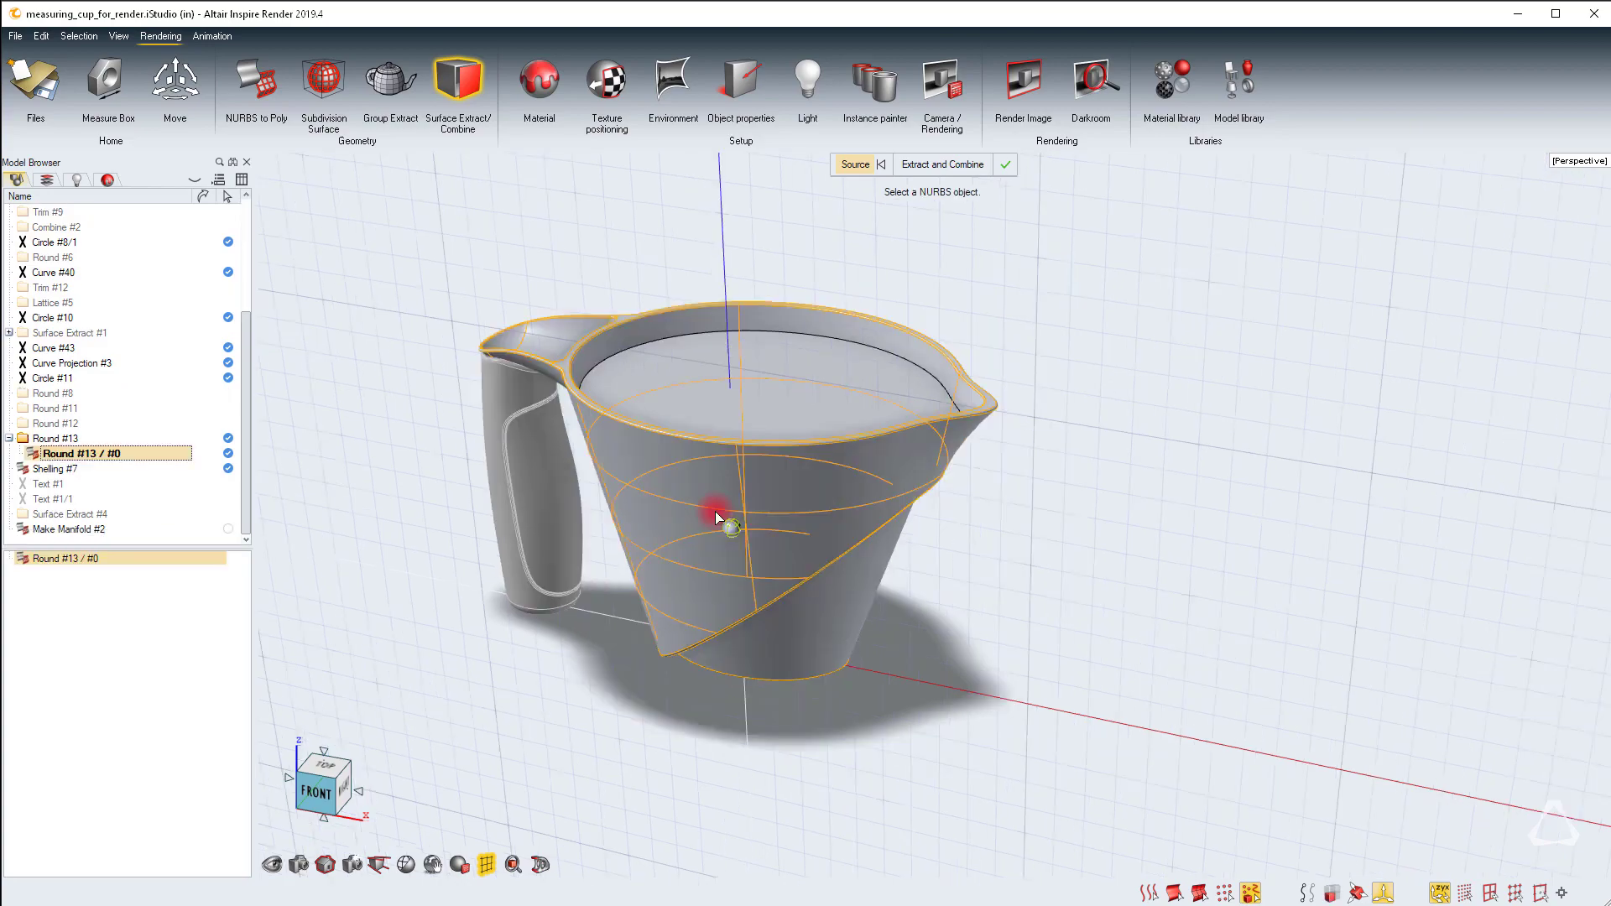
{"action": "left_click", "coordinate": [923, 164]}
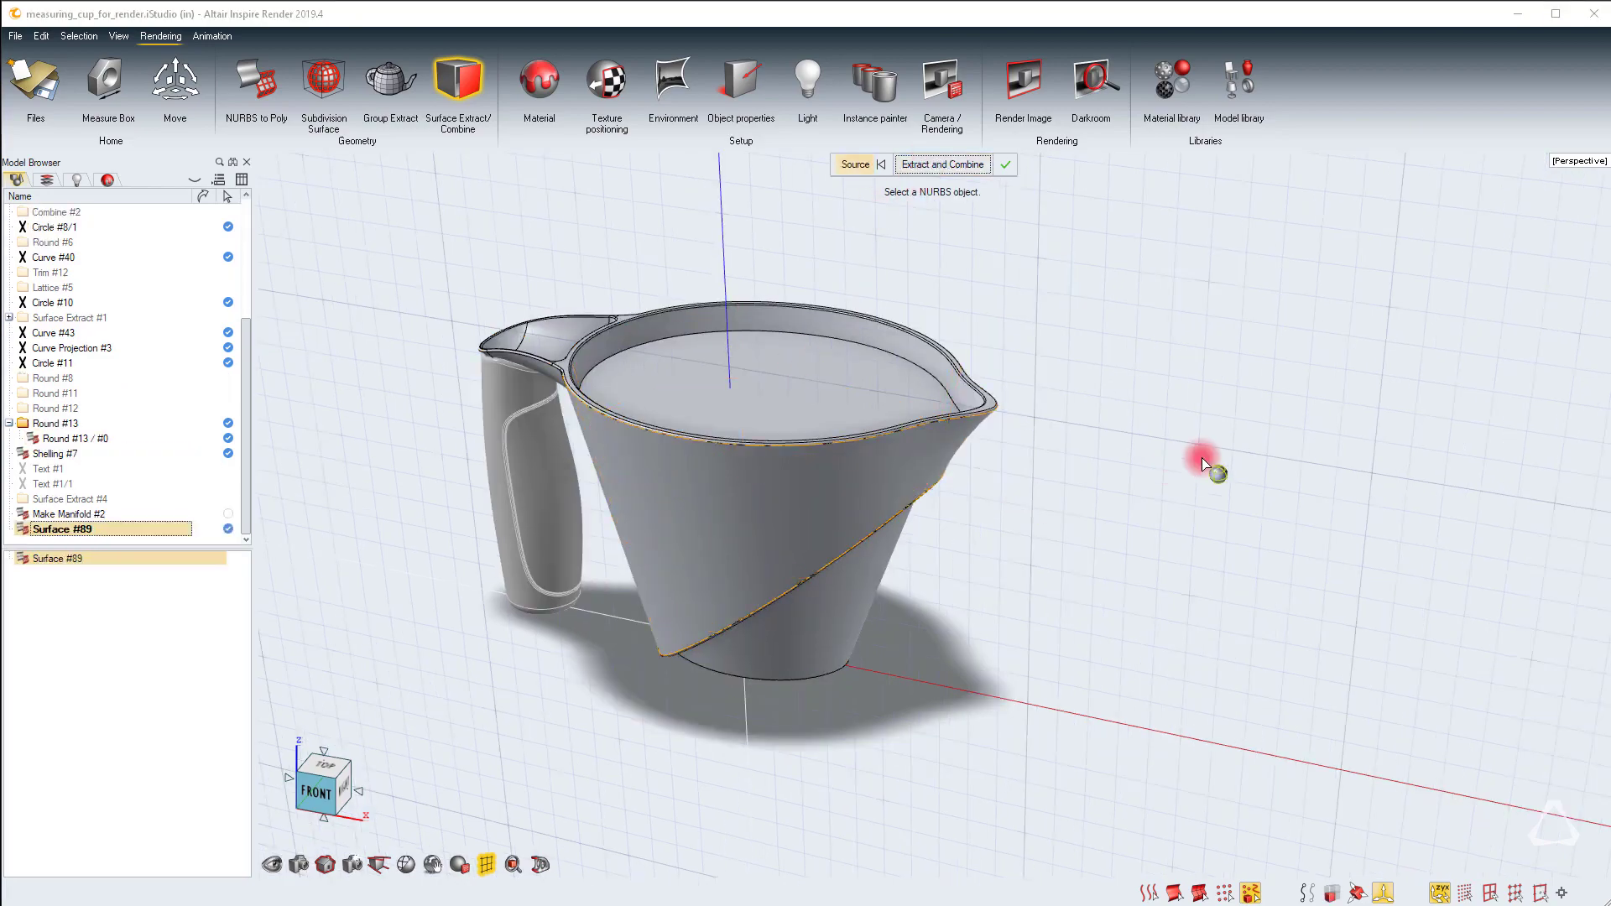
{"action": "left_click", "coordinate": [1005, 165]}
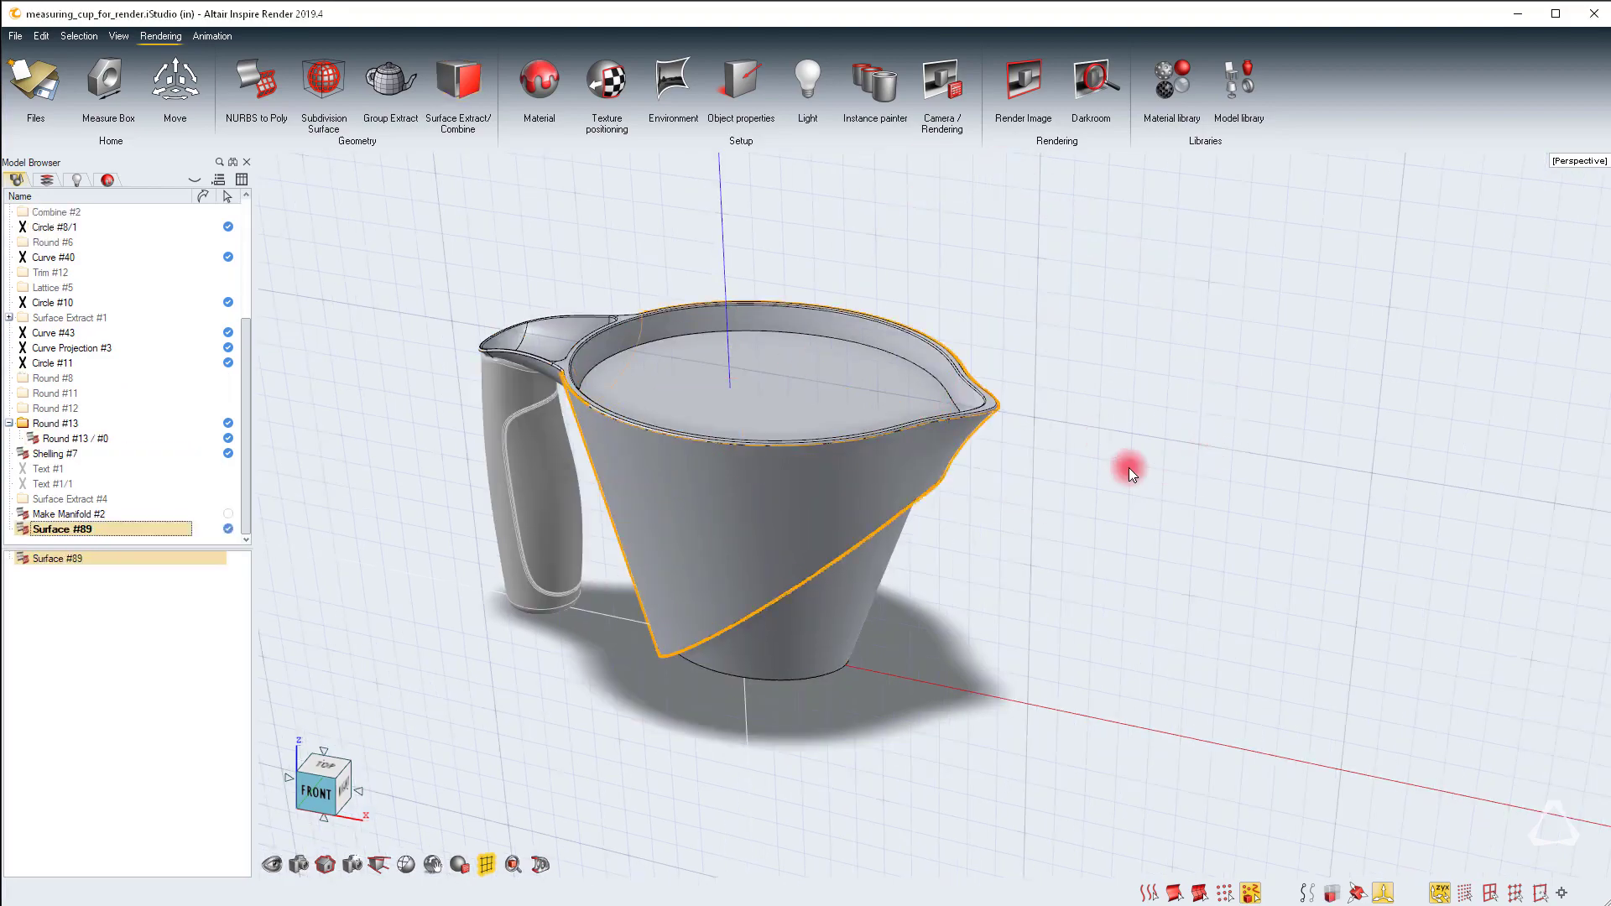
Isolate the extracted wall surface, examine its shape from another angle, and bring the other objects back into view
{"action": "left_click", "coordinate": [838, 526]}
{"action": "key", "text": "i"}
{"action": "left_click", "coordinate": [1190, 507]}
{"action": "mouse_move", "coordinate": [685, 512]}
{"action": "middle_mouse_down"}
{"action": "mouse_move", "coordinate": [964, 511]}
{"action": "mouse_move", "coordinate": [685, 519]}
{"action": "middle_mouse_up"}
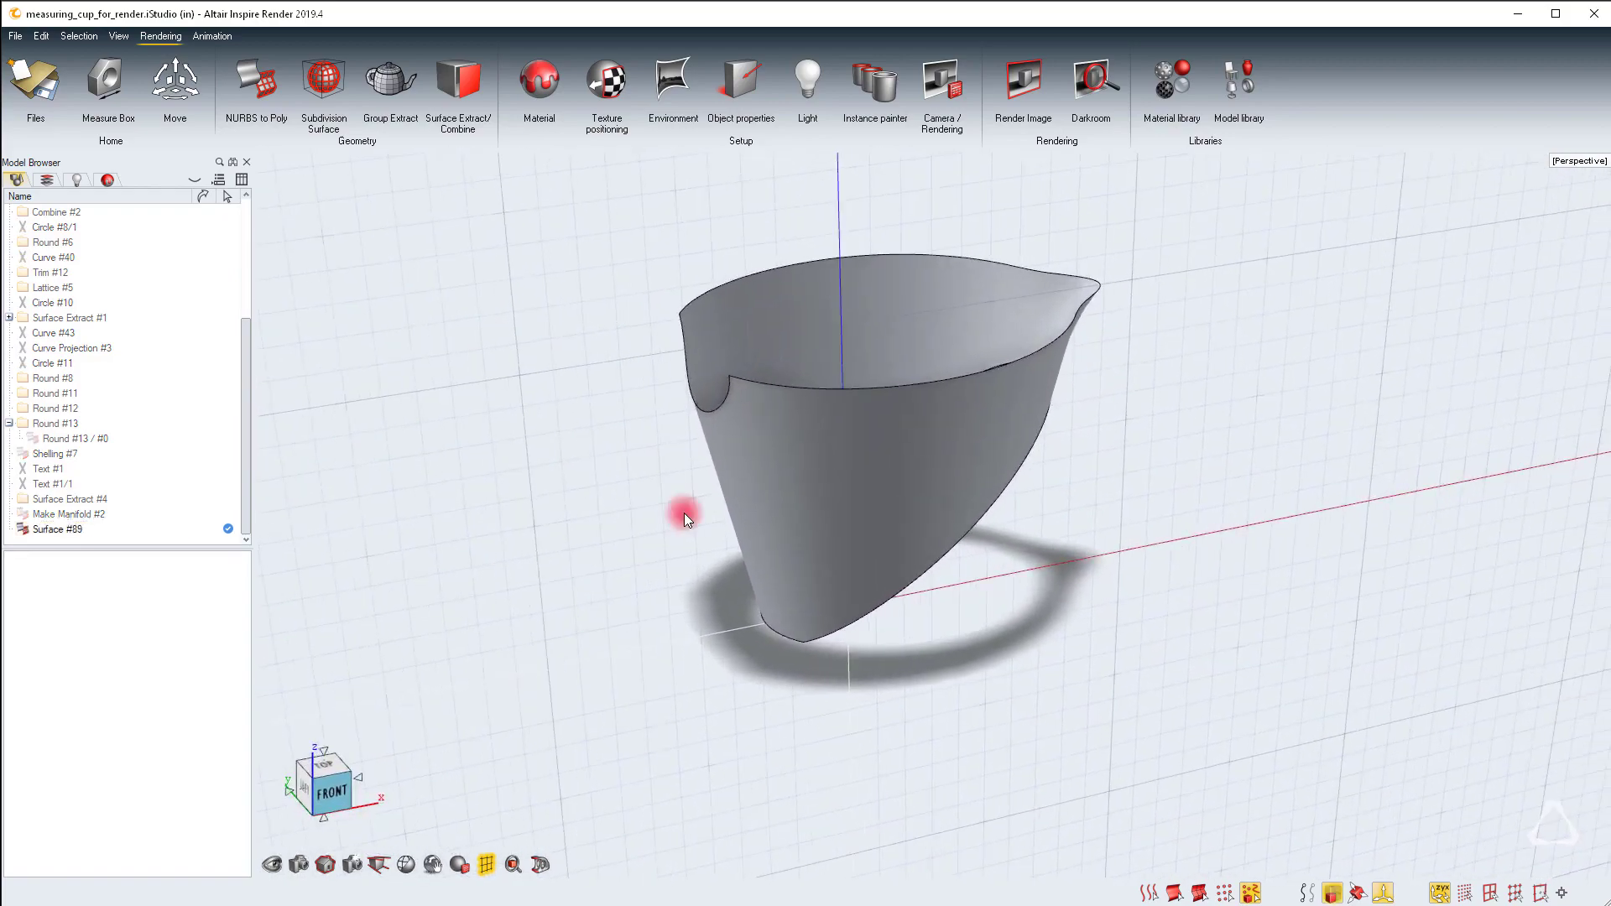
{"action": "key", "text": "i"}
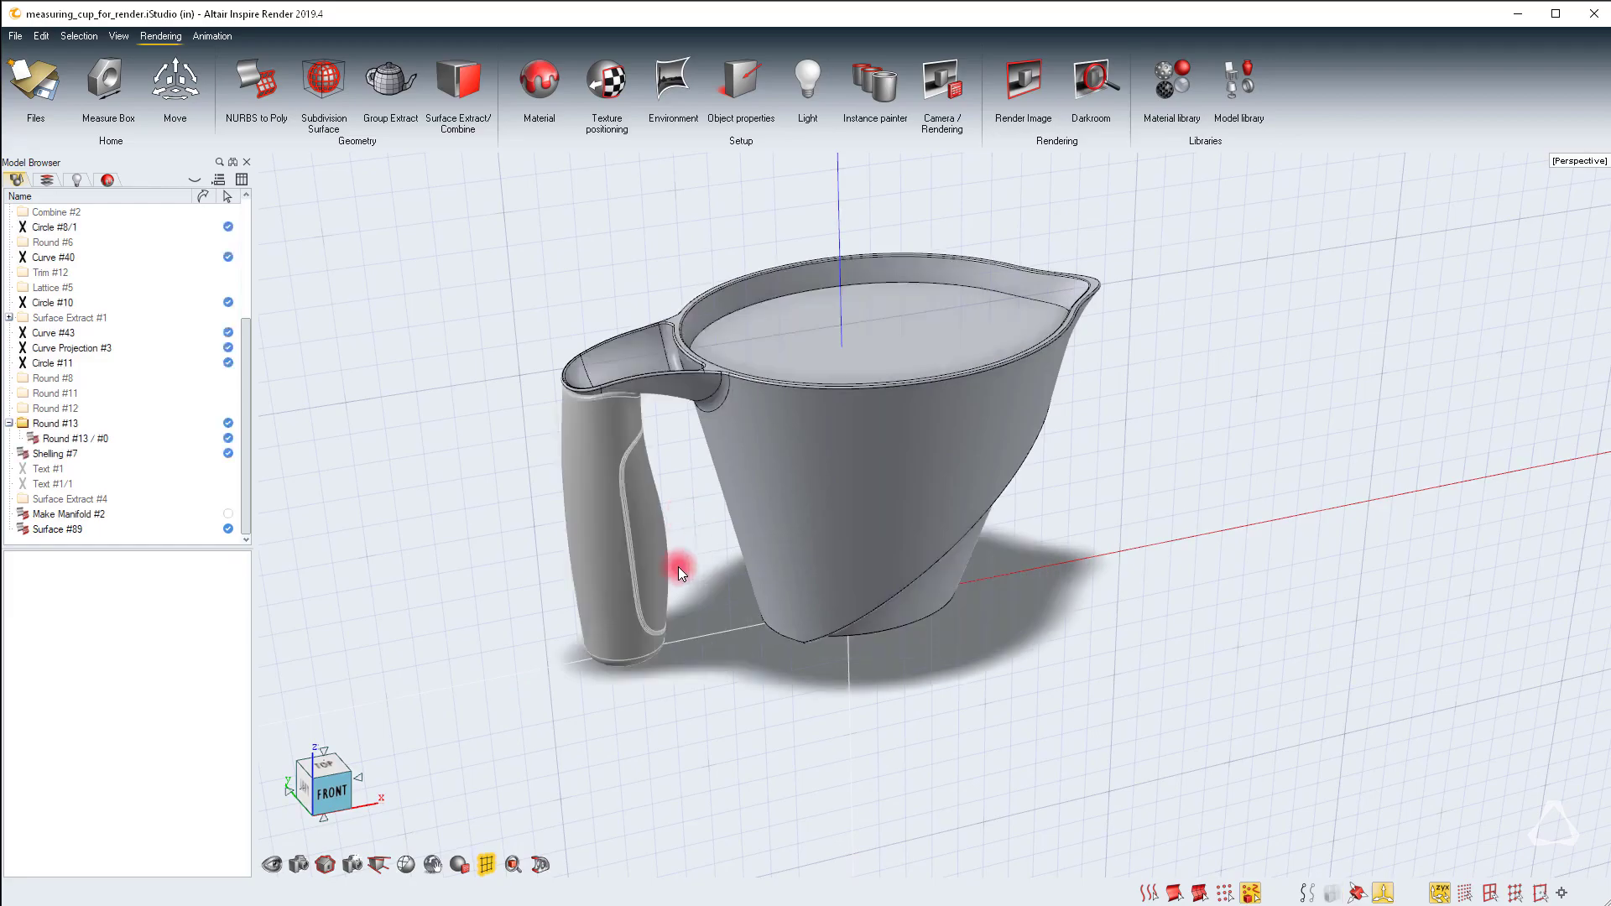
Turn on the real-time rendered display of the model and select the handle
{"action": "key", "text": "r"}
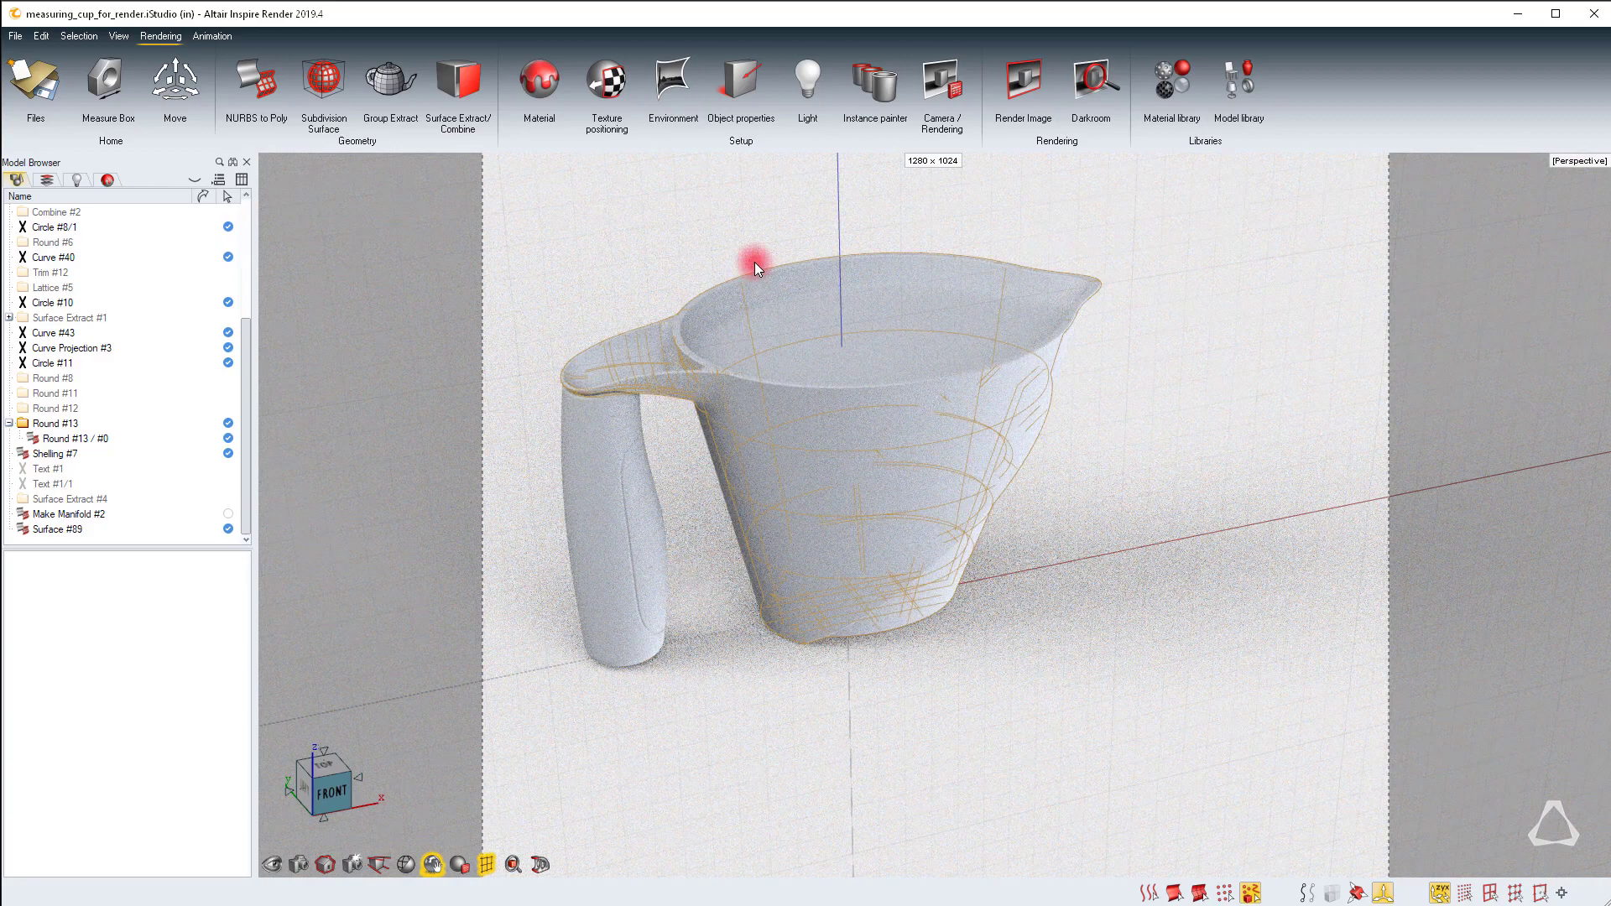
{"action": "left_click_drag", "start_coordinate": [660, 193], "coordinate": [830, 372]}
{"action": "left_click_drag", "start_coordinate": [681, 477], "coordinate": [546, 531]}
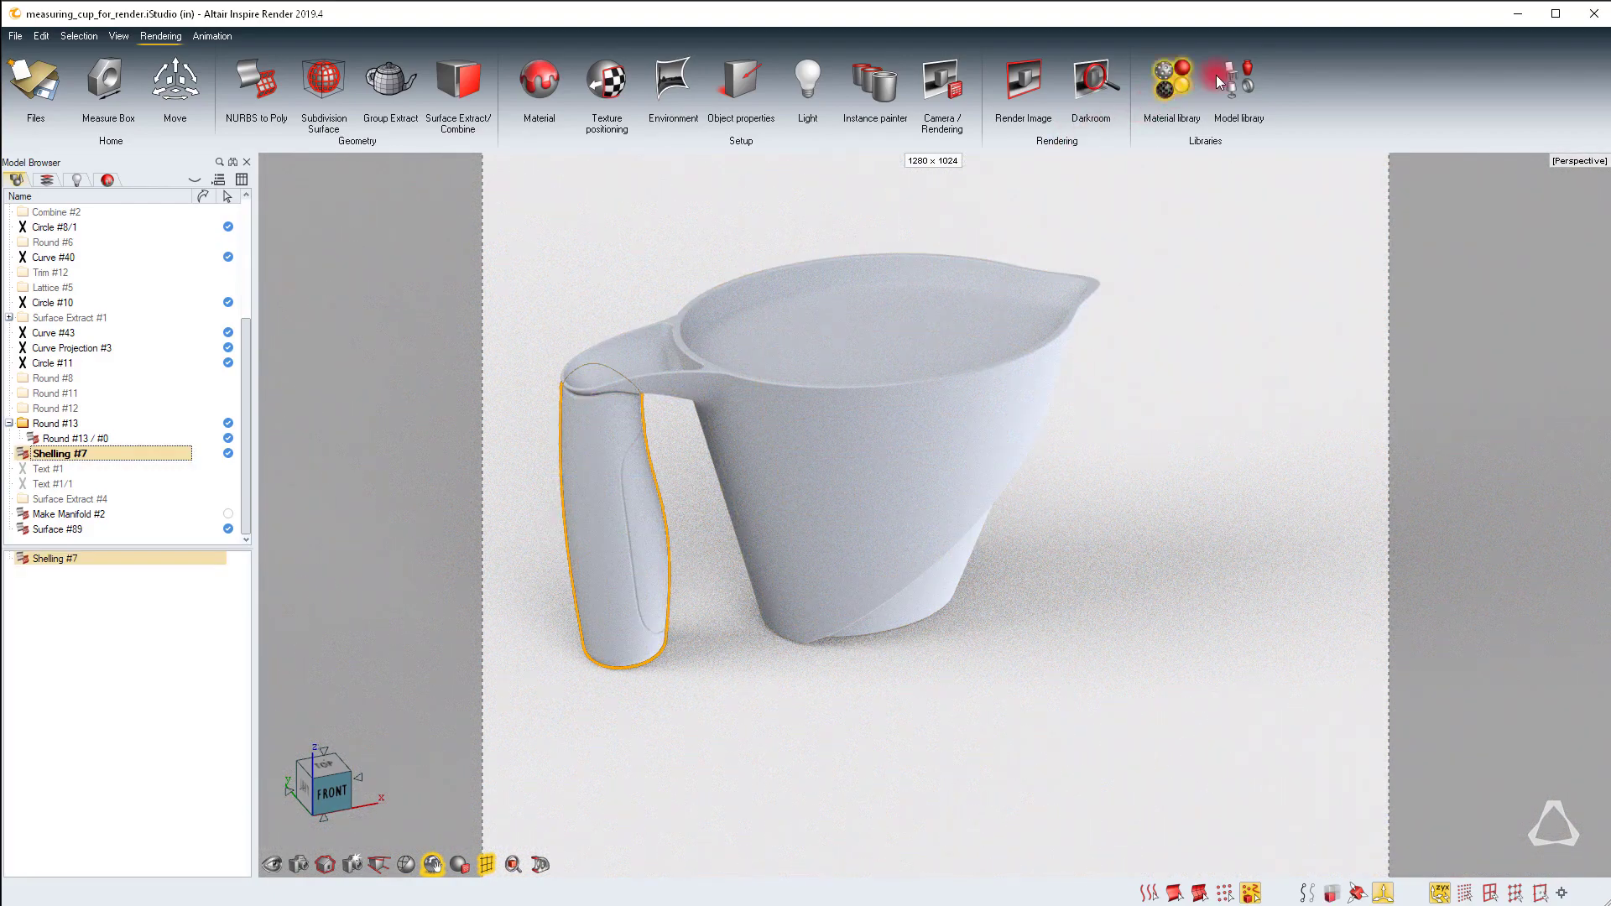
Apply the Molded Black Plastic 01 material from the material library to the handle
{"action": "left_click", "coordinate": [1180, 79]}
{"action": "left_click_drag", "start_coordinate": [1349, 133], "coordinate": [1369, 163]}
{"action": "mouse_move", "coordinate": [1265, 778]}
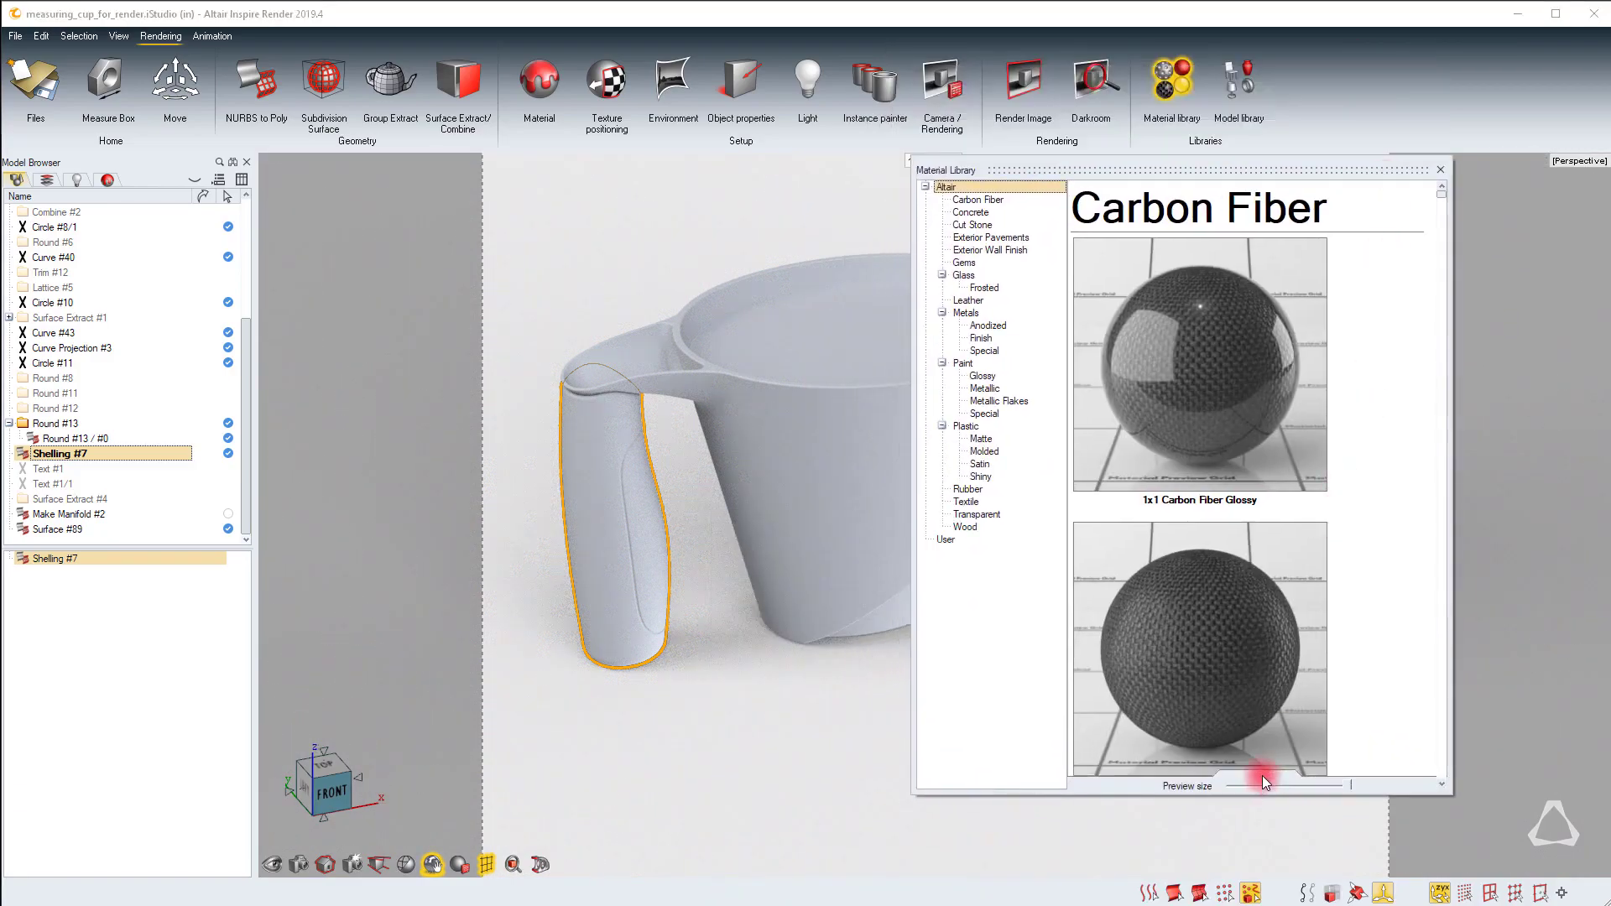
{"action": "left_click_drag", "start_coordinate": [1346, 779], "coordinate": [1264, 782]}
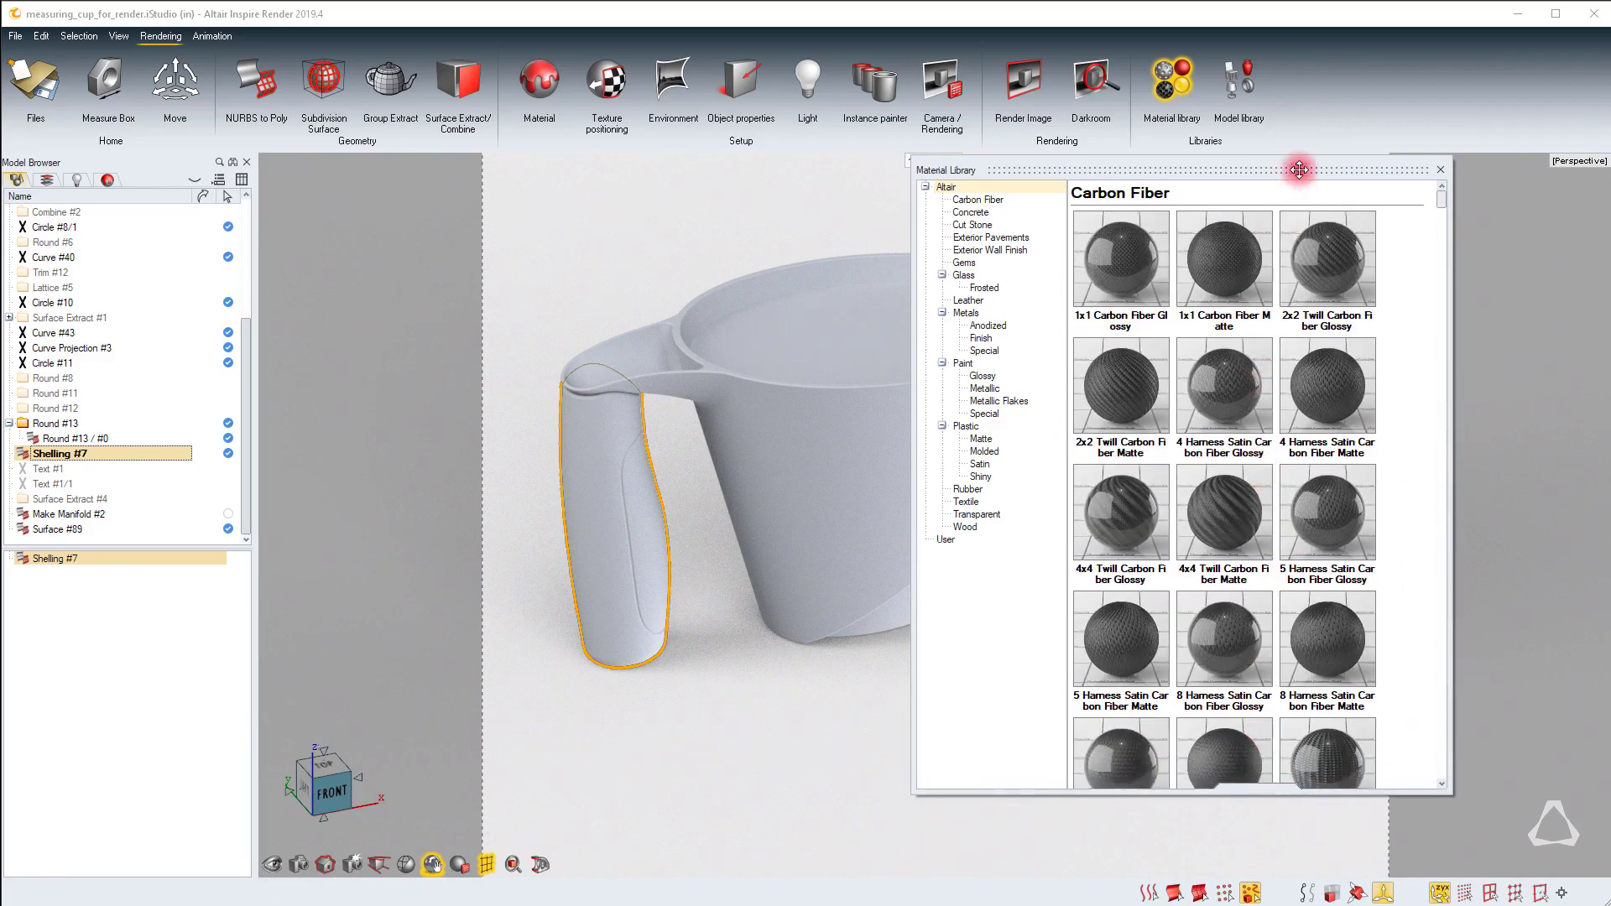
{"action": "left_click_drag", "start_coordinate": [1299, 170], "coordinate": [1433, 189]}
{"action": "left_click", "coordinate": [1122, 460]}
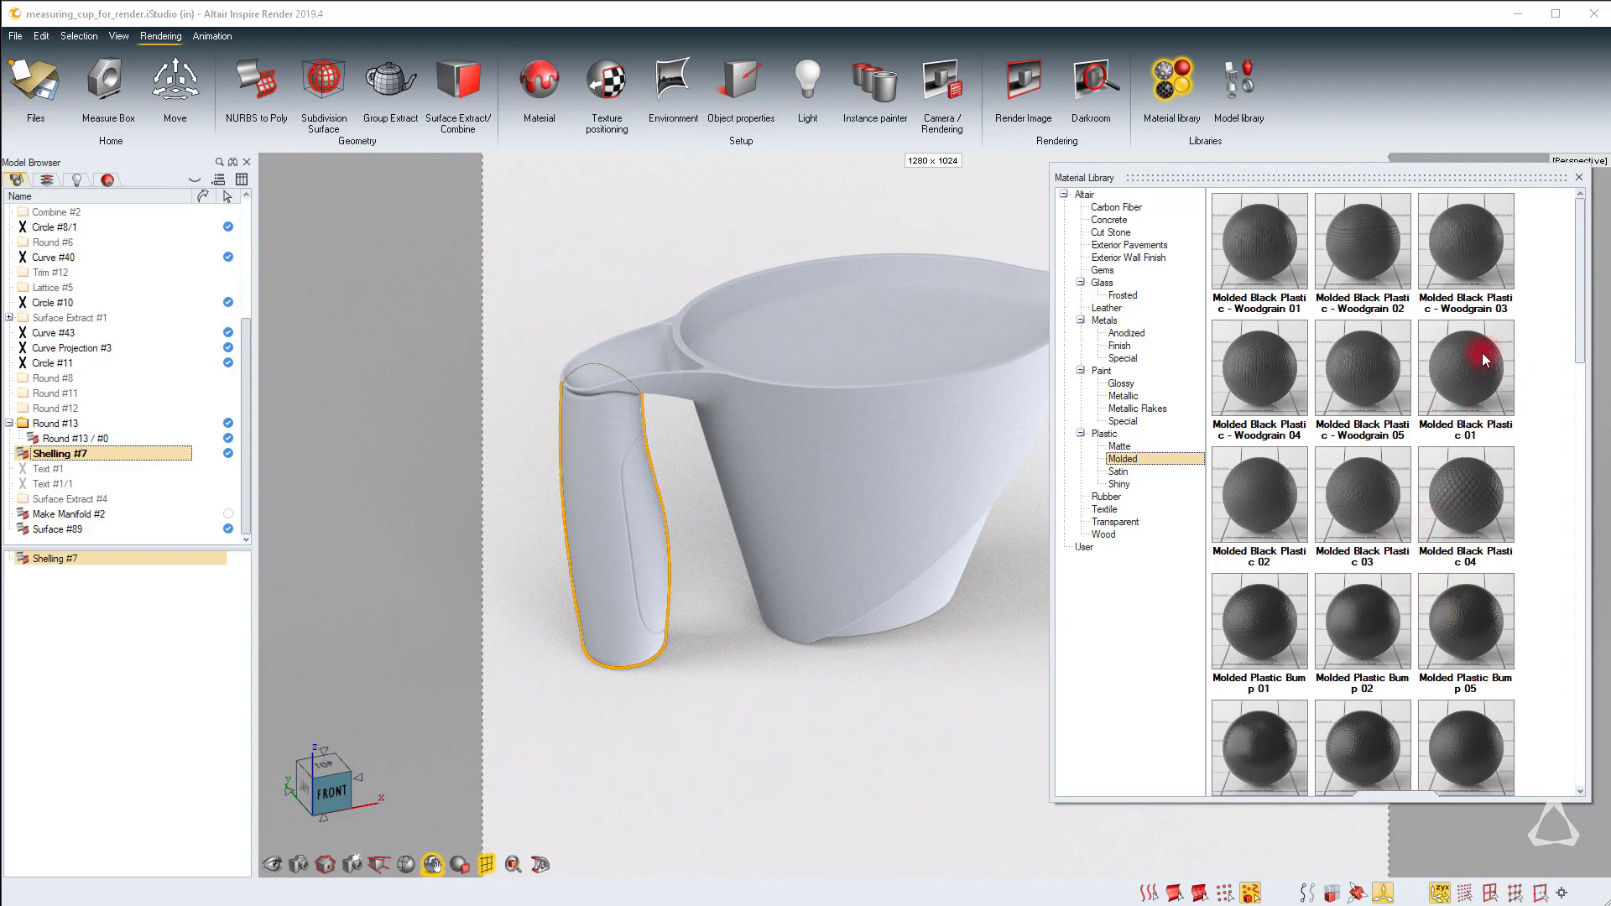
{"action": "left_click_drag", "start_coordinate": [1469, 375], "coordinate": [610, 496]}
{"action": "left_click", "coordinate": [1579, 177]}
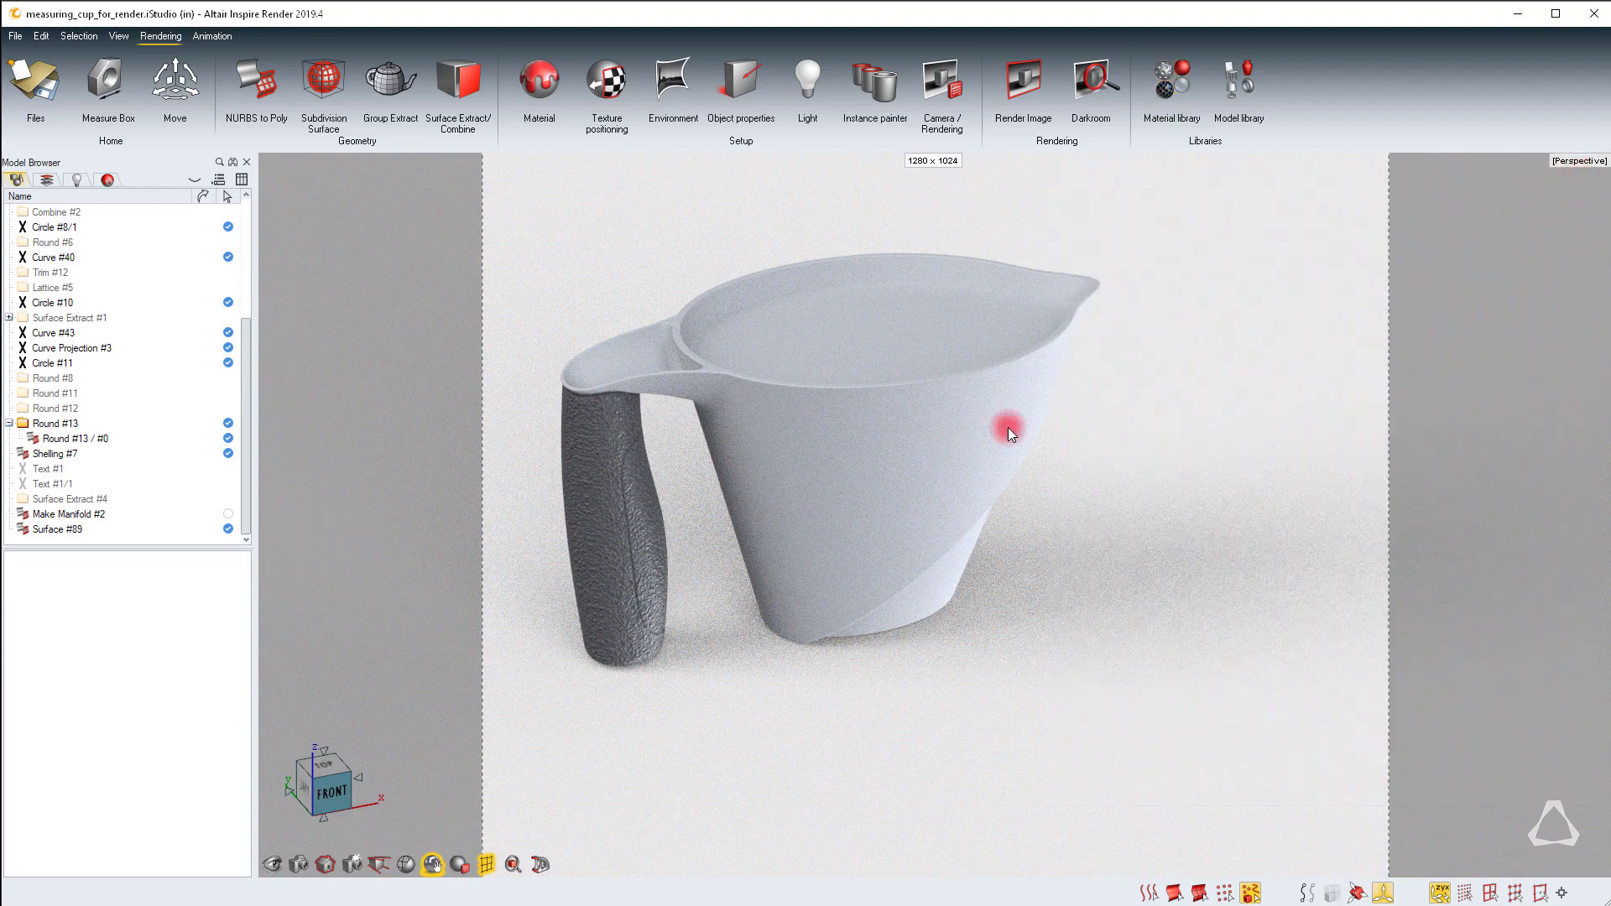
Set the Global Size of the handle's bump texture to 3 in
{"action": "left_click", "coordinate": [585, 527]}
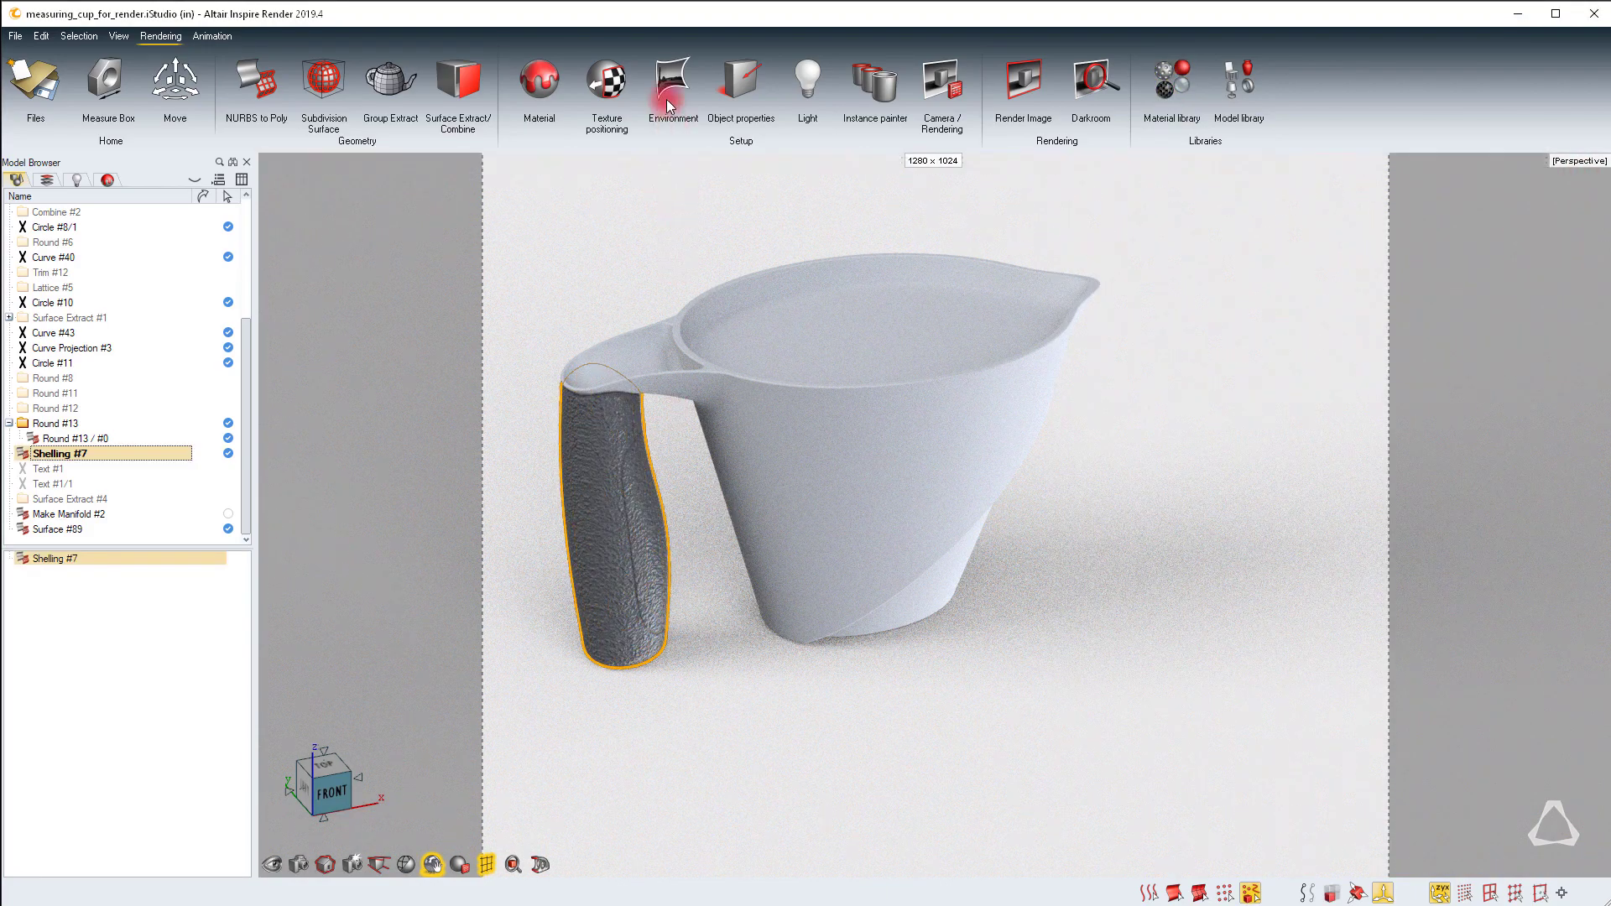
{"action": "left_click", "coordinate": [610, 84]}
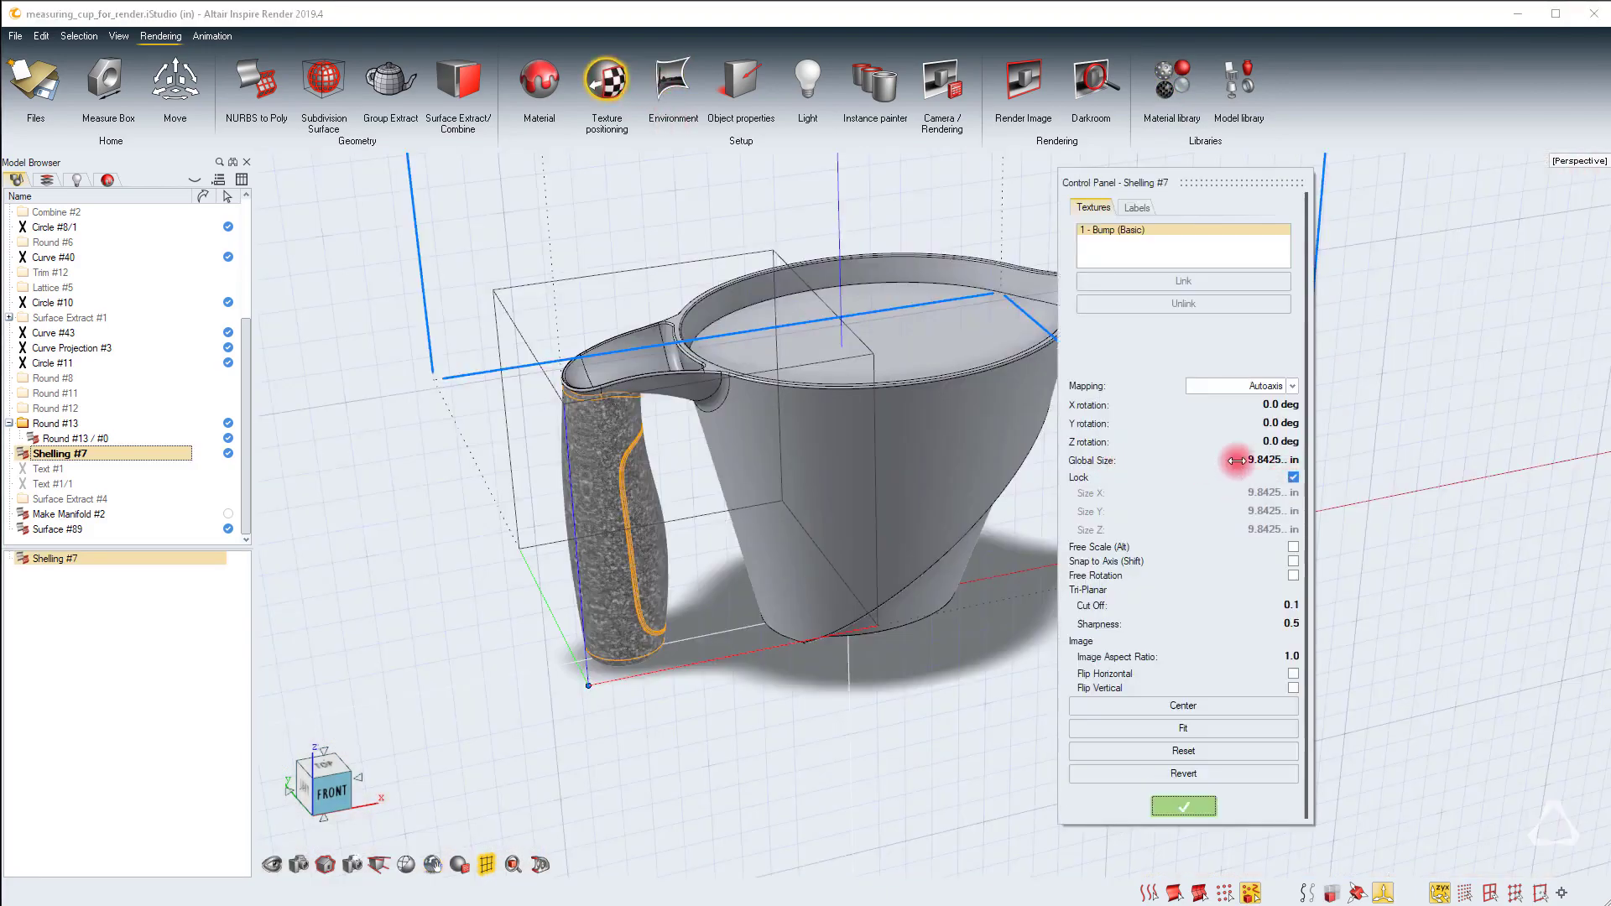
{"action": "left_click", "coordinate": [1259, 461]}
{"action": "type", "text": "3"}
{"action": "key", "text": "Return"}
{"action": "right_click", "coordinate": [1355, 500]}
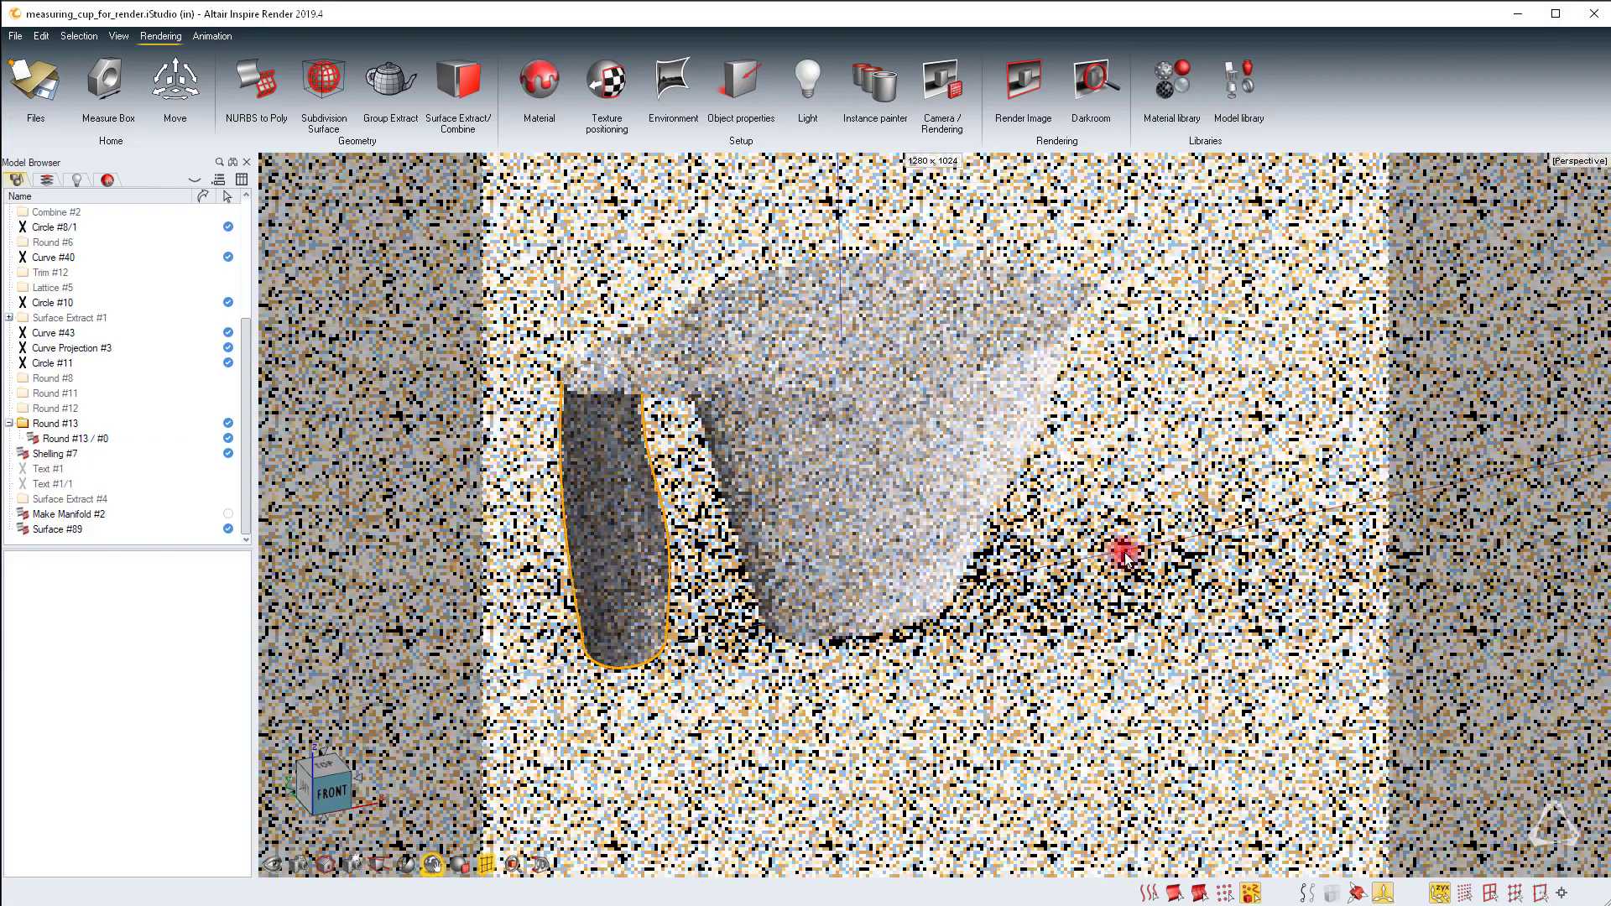
Change the handle material's color to red with RGB values 206, 35, 34
{"action": "left_click", "coordinate": [626, 497]}
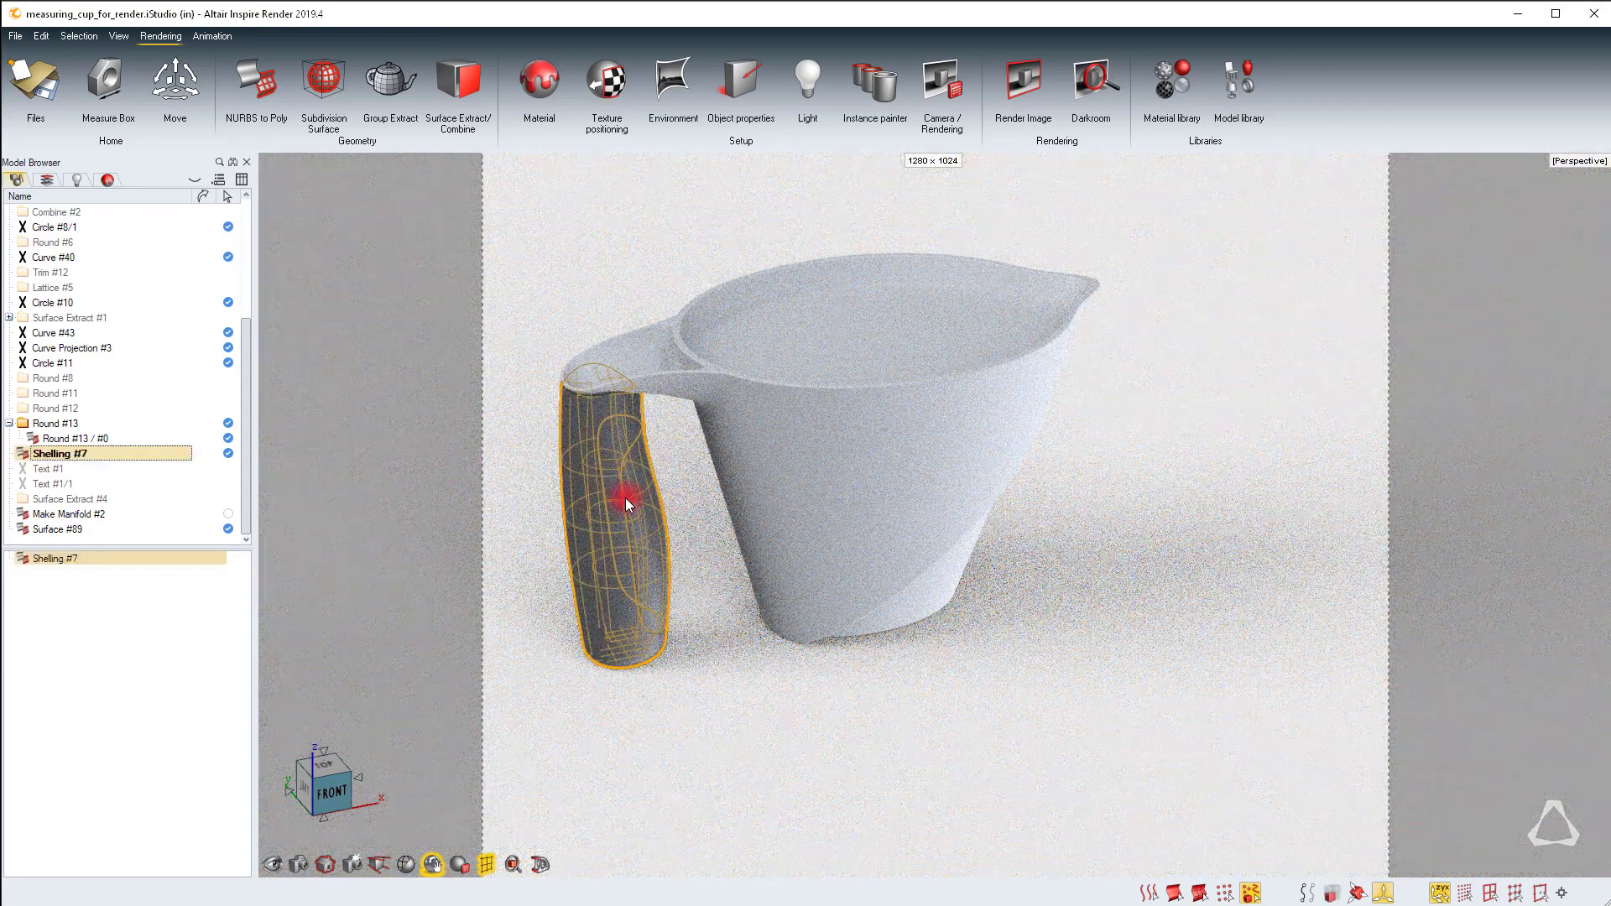
{"action": "double_click", "coordinate": [626, 497]}
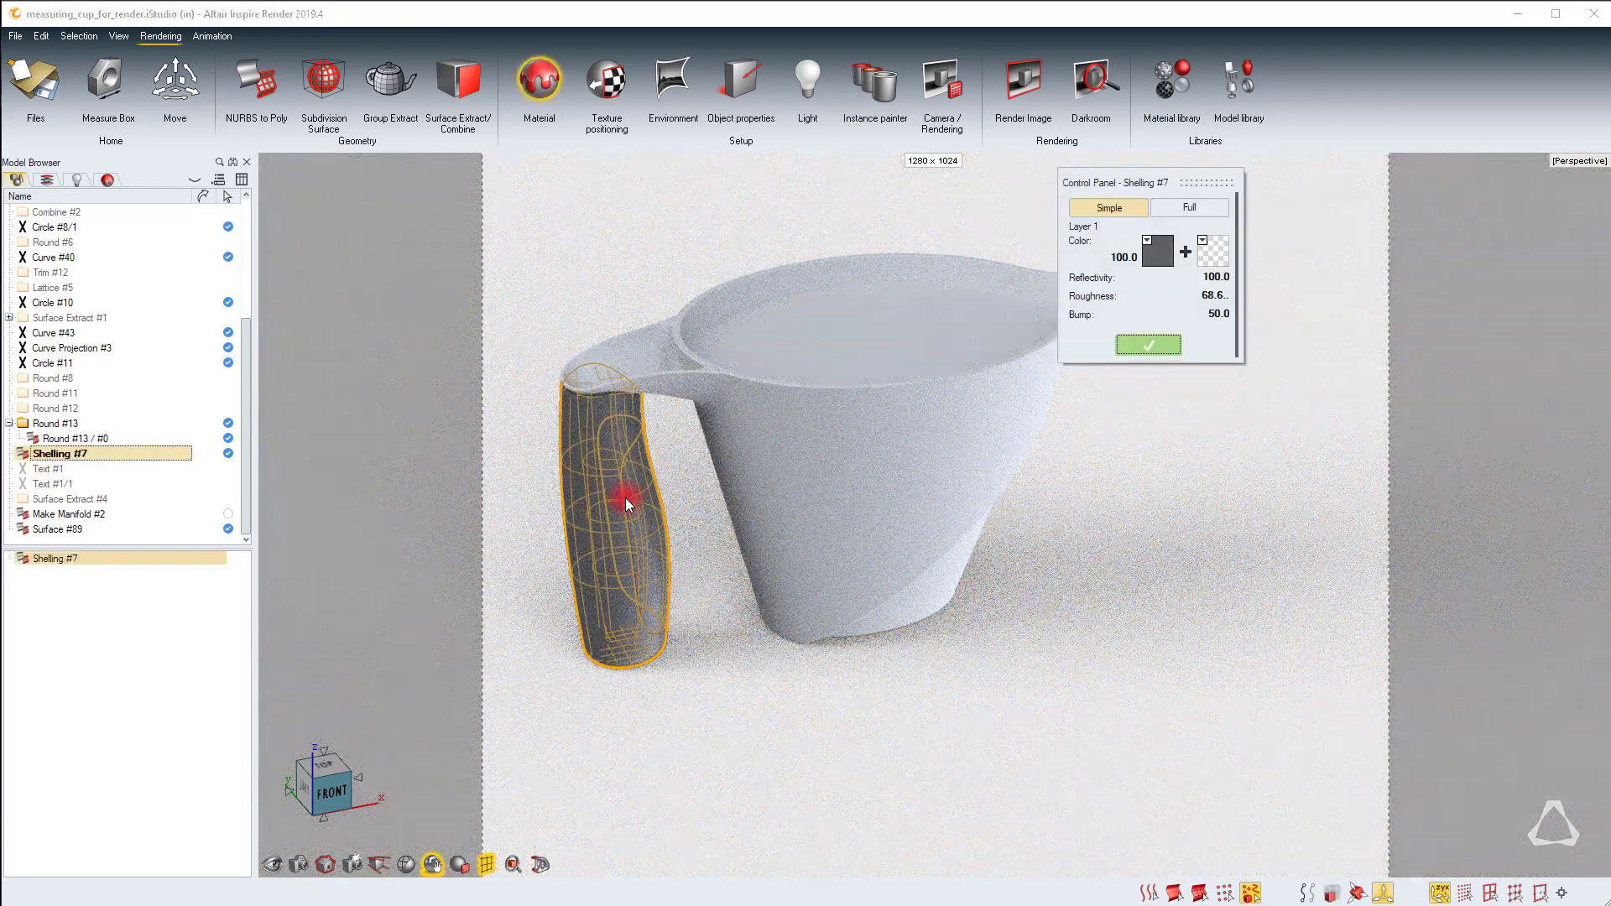
{"action": "left_click", "coordinate": [1153, 256]}
{"action": "left_click_drag", "start_coordinate": [1333, 332], "coordinate": [1343, 346]}
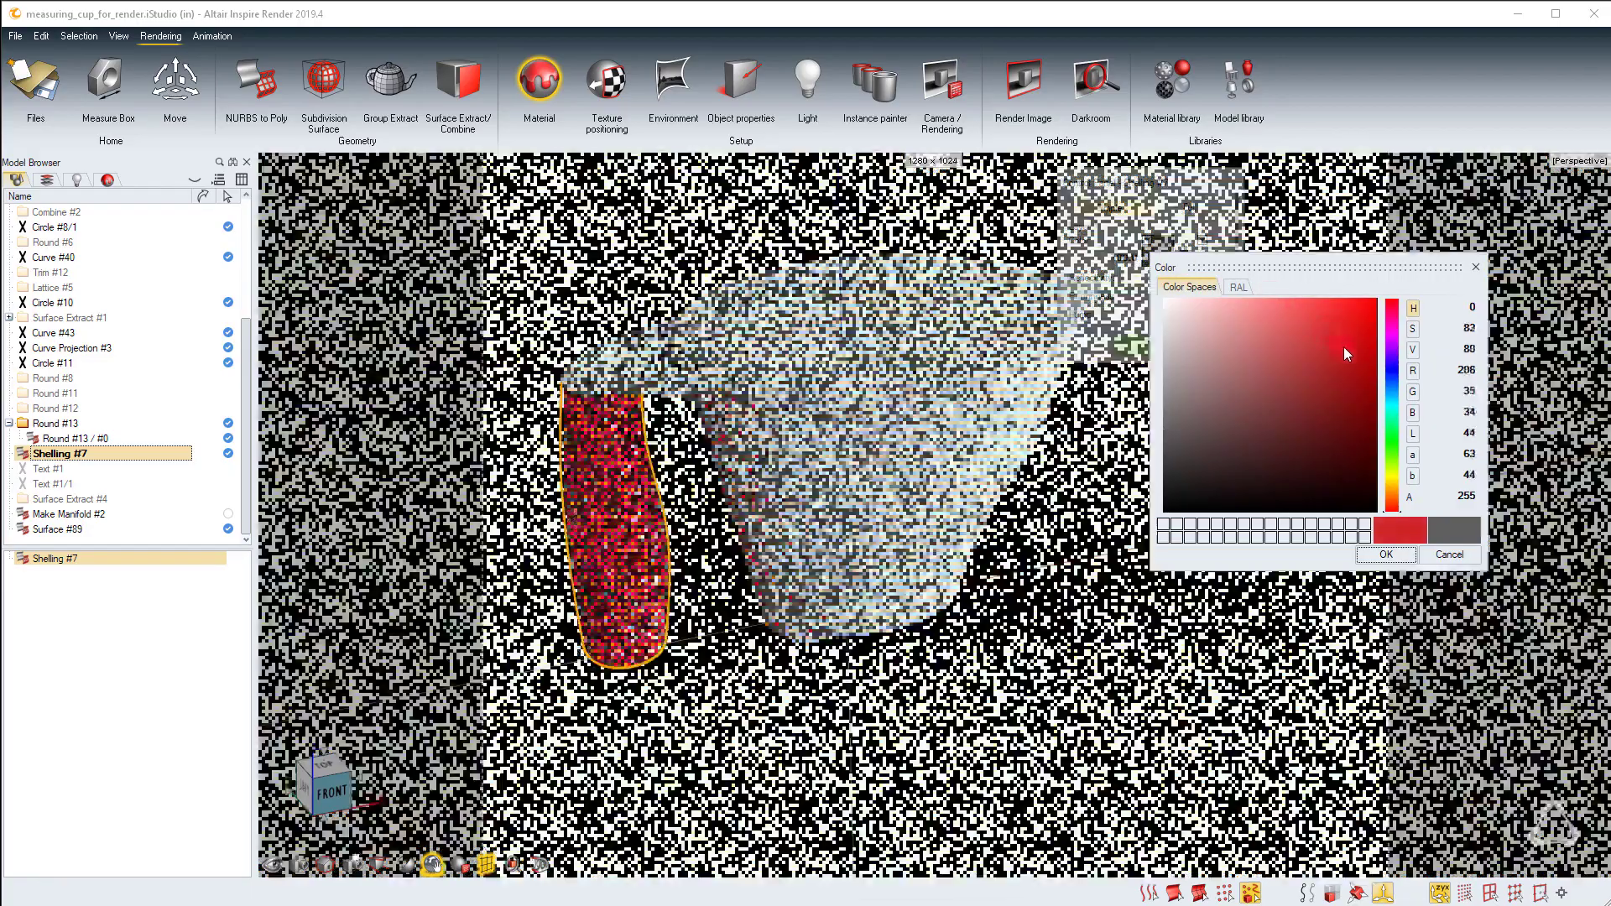
{"action": "left_click", "coordinate": [1386, 554]}
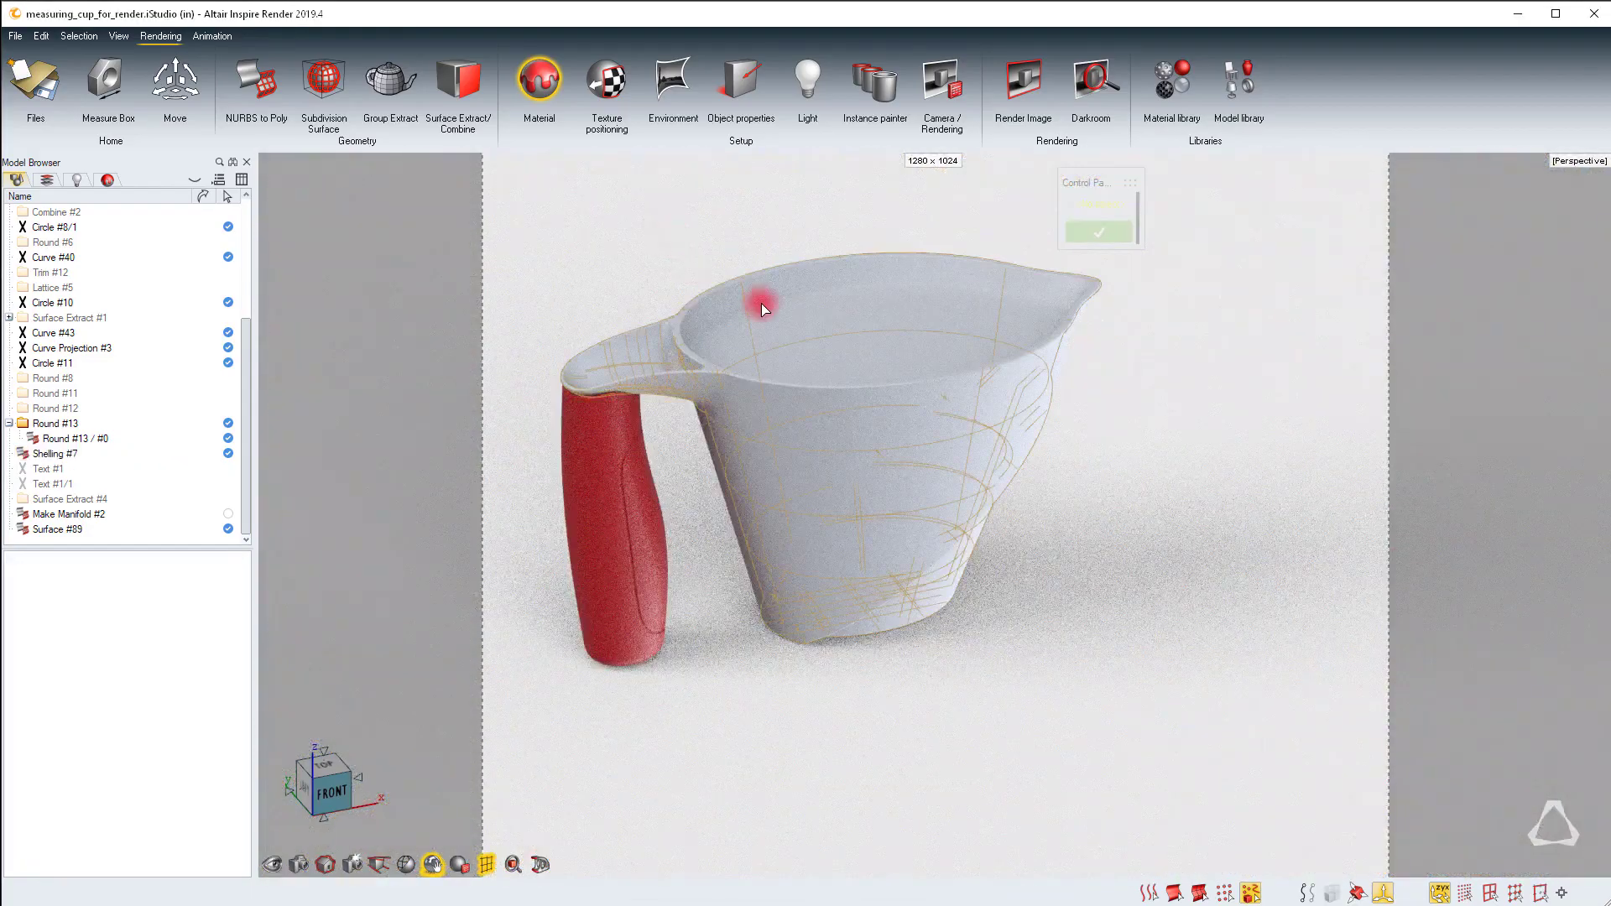
Apply the Transparent Shiny Blue Plastic material to the cup body and the extracted wall surface
{"action": "left_click_drag", "start_coordinate": [637, 237], "coordinate": [832, 385]}
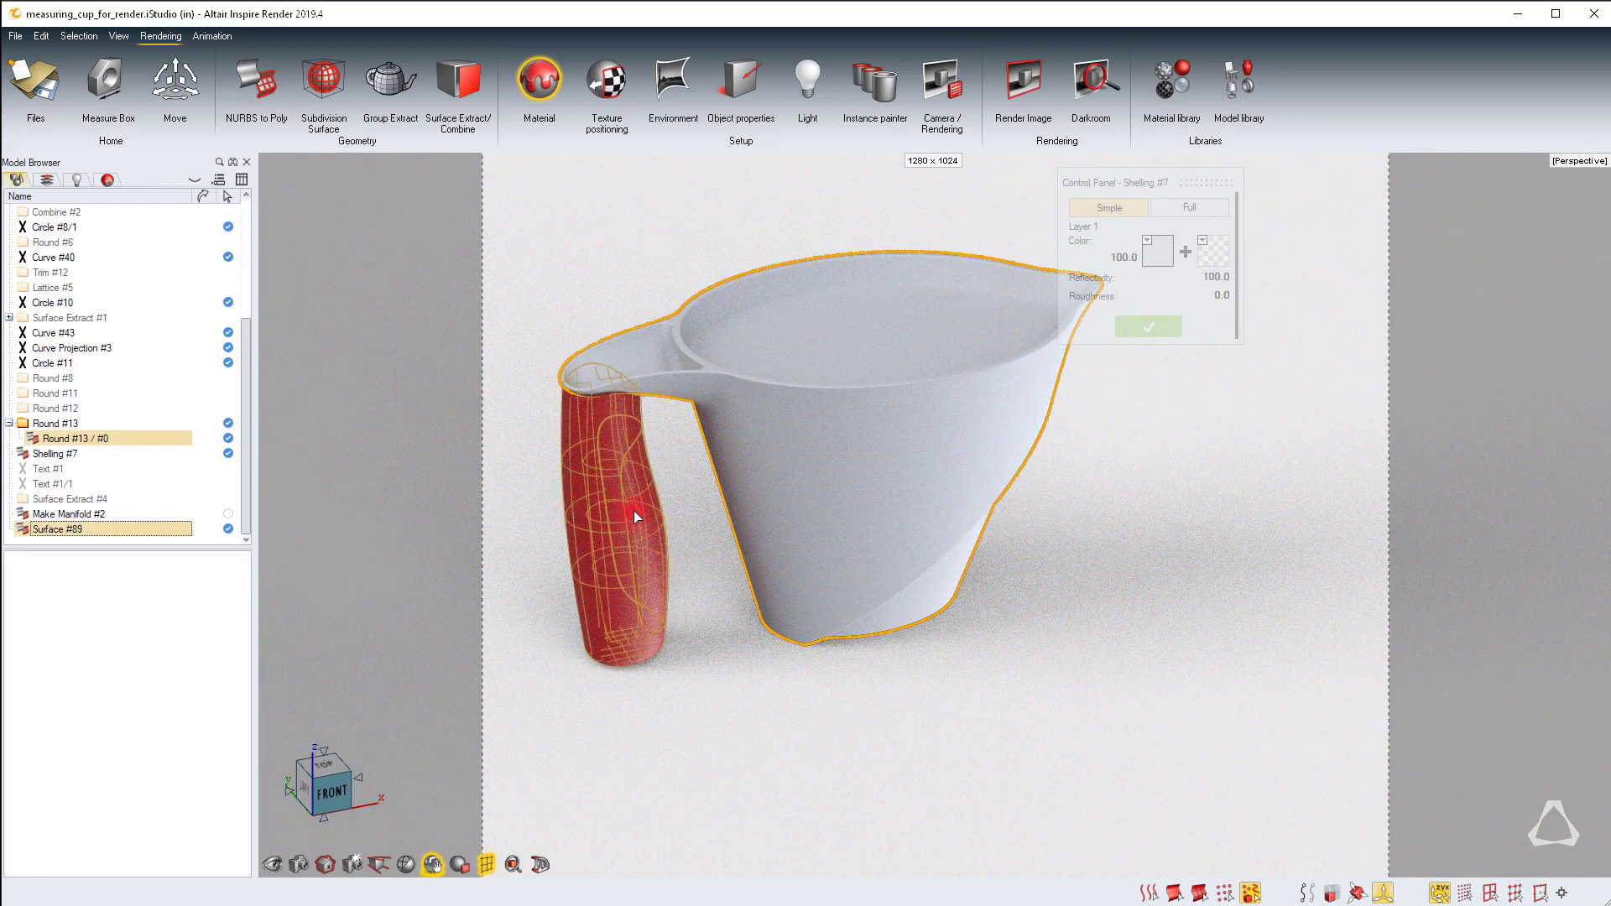
{"action": "left_click", "coordinate": [1180, 104]}
{"action": "left_click", "coordinate": [1135, 457]}
{"action": "left_click", "coordinate": [1138, 520]}
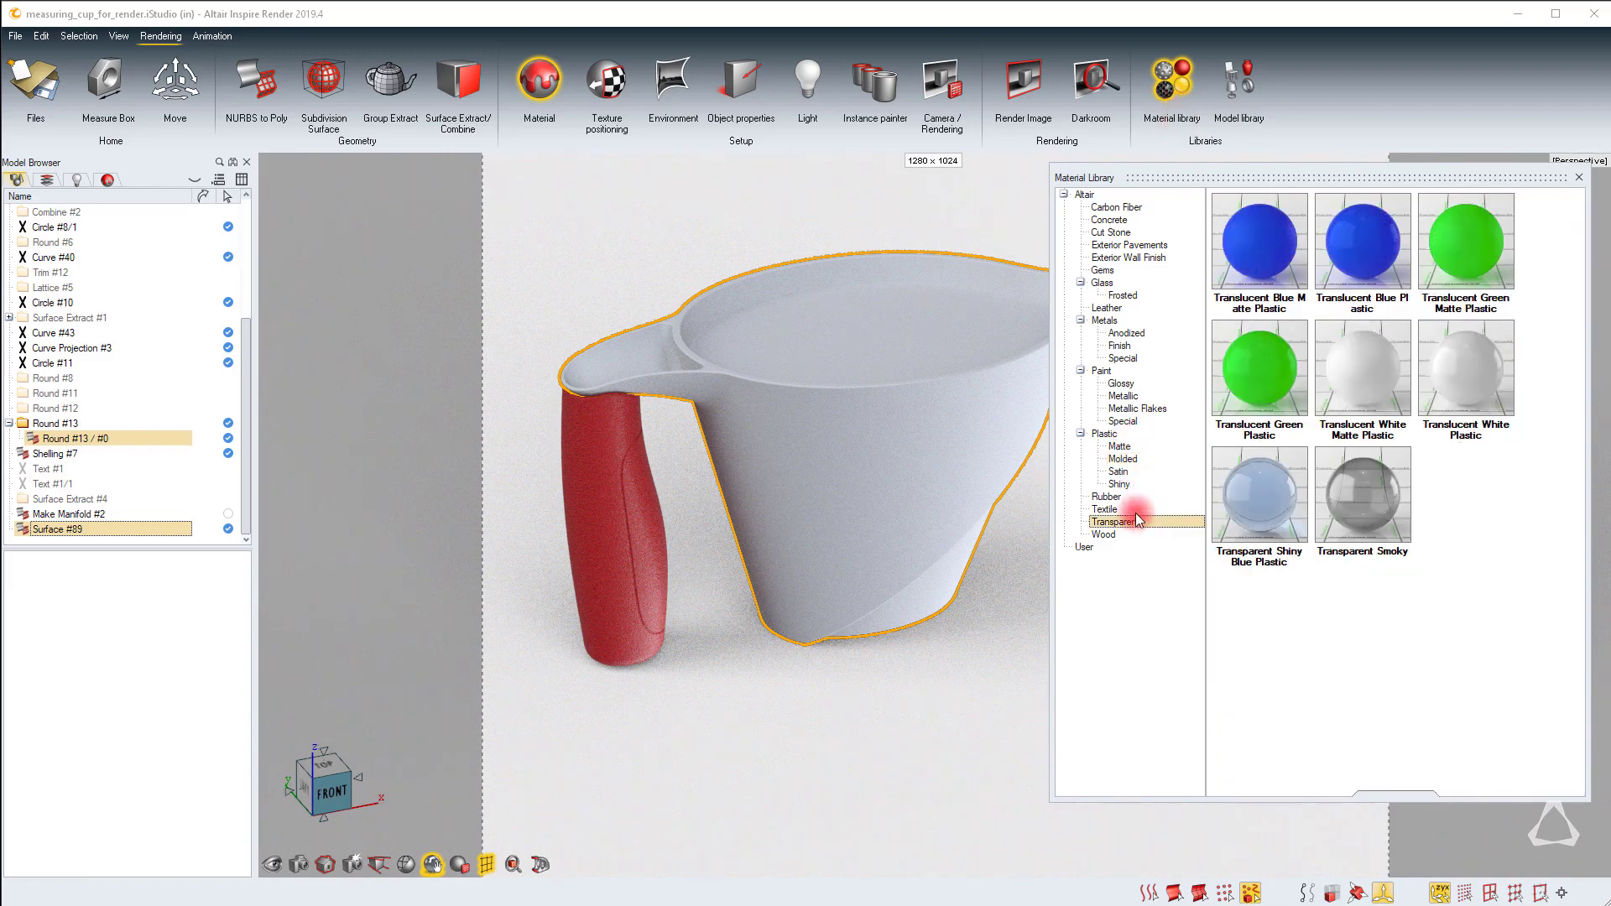
{"action": "double_click", "coordinate": [1286, 489]}
{"action": "left_click", "coordinate": [1579, 177]}
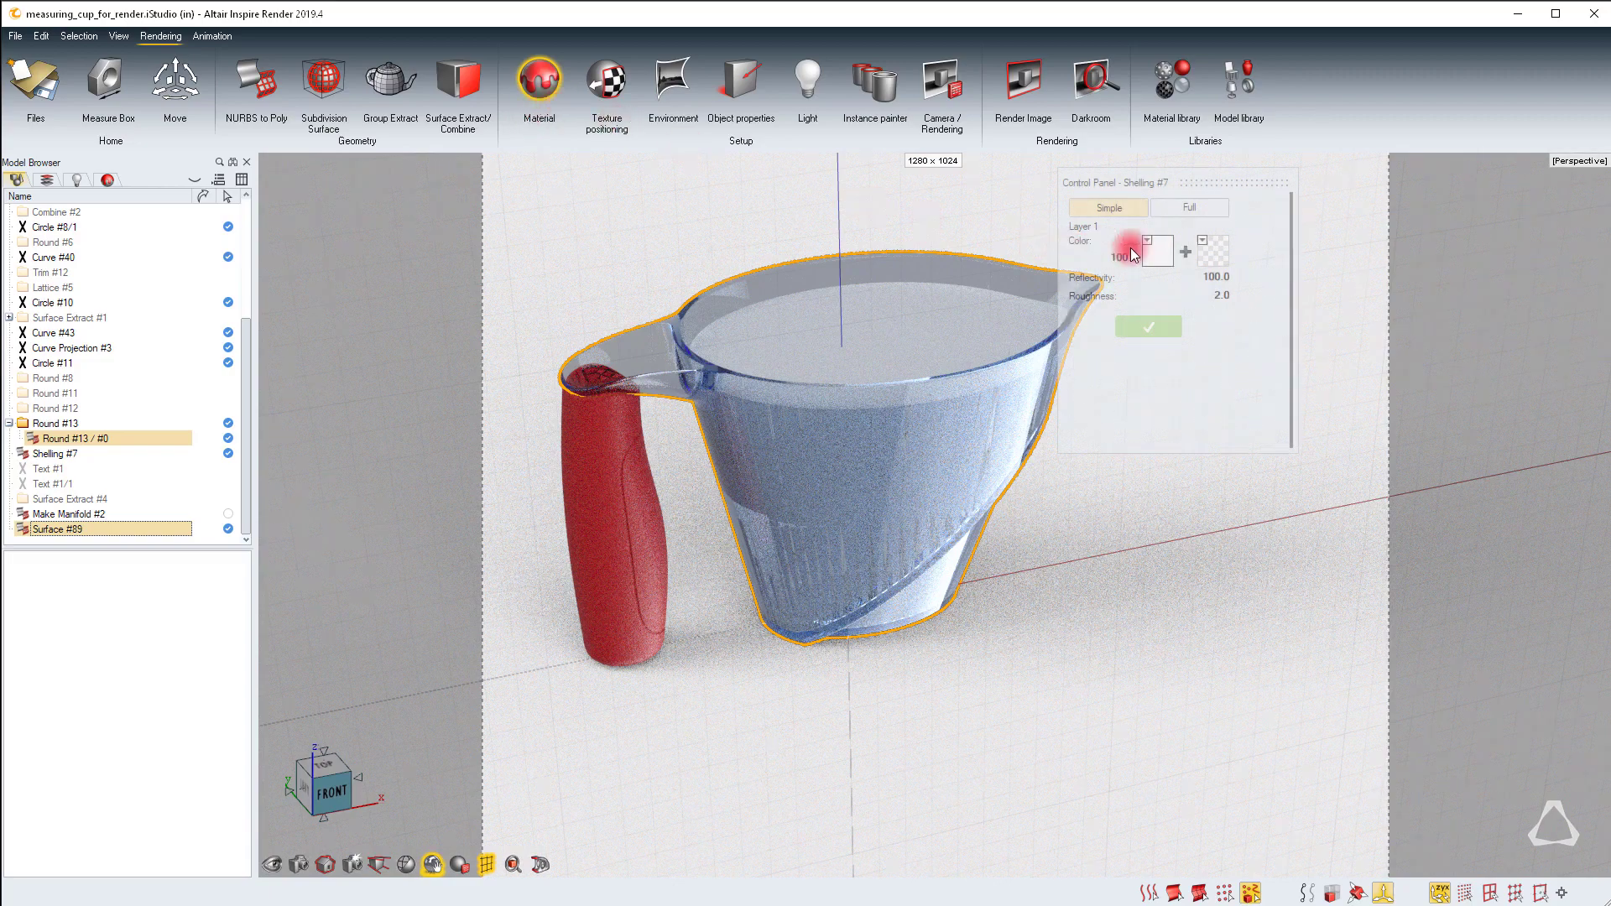
Set the absorption color of the cup's transparent plastic to a pale blue-grey with RGB values 217, 224, 238
{"action": "left_click", "coordinate": [1195, 206]}
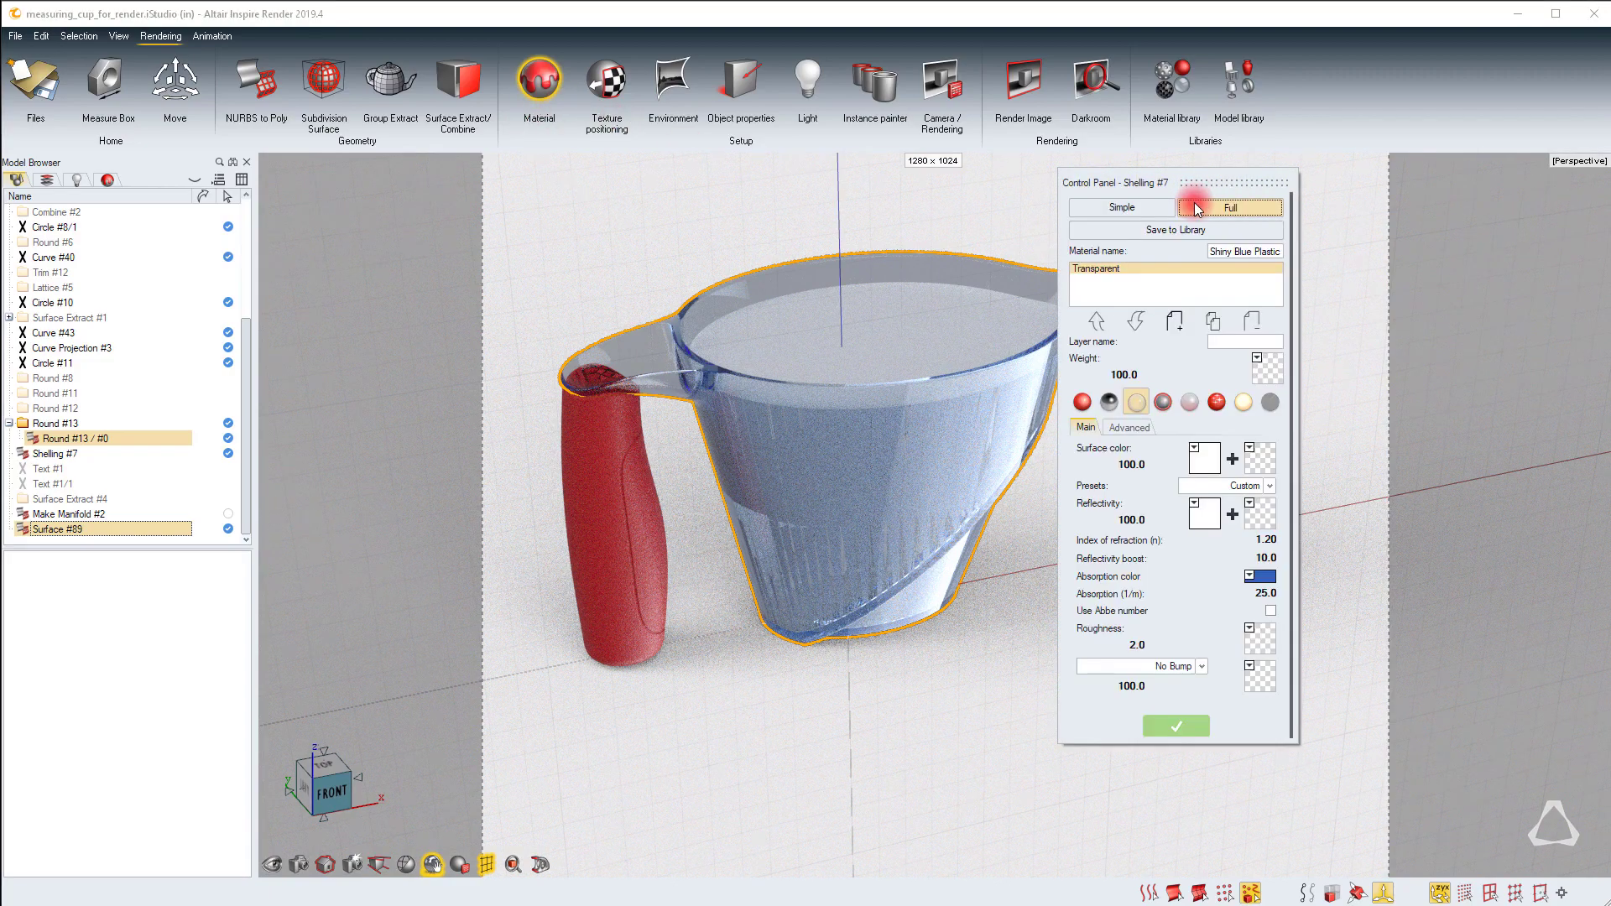
{"action": "left_click", "coordinate": [1262, 577]}
{"action": "left_click_drag", "start_coordinate": [1363, 668], "coordinate": [1294, 637]}
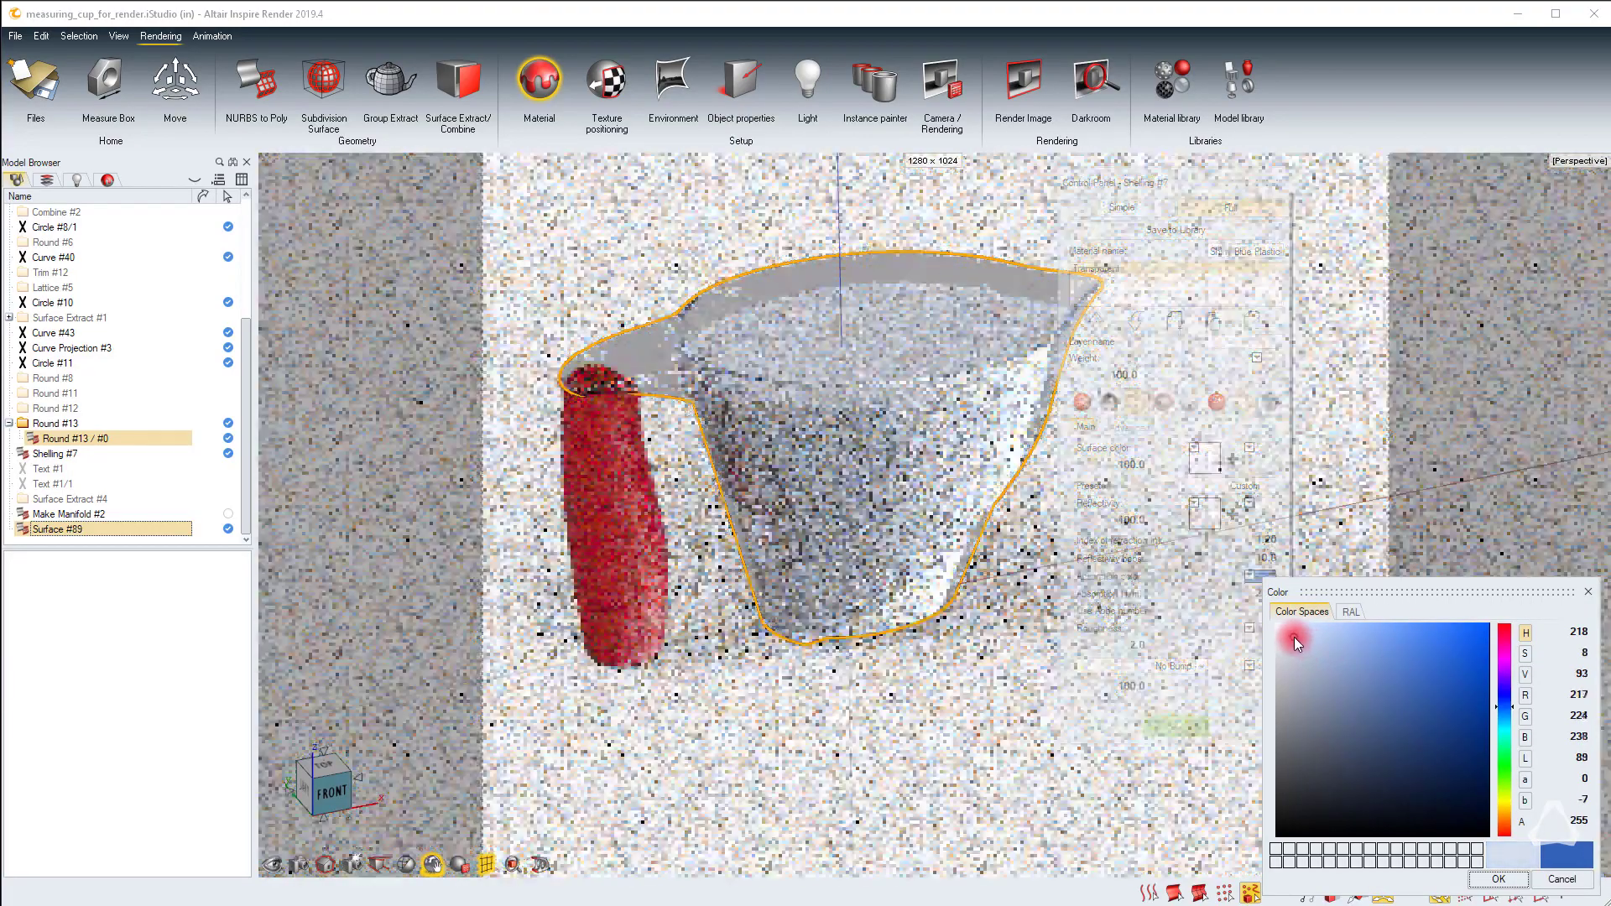
{"action": "left_click", "coordinate": [1492, 877]}
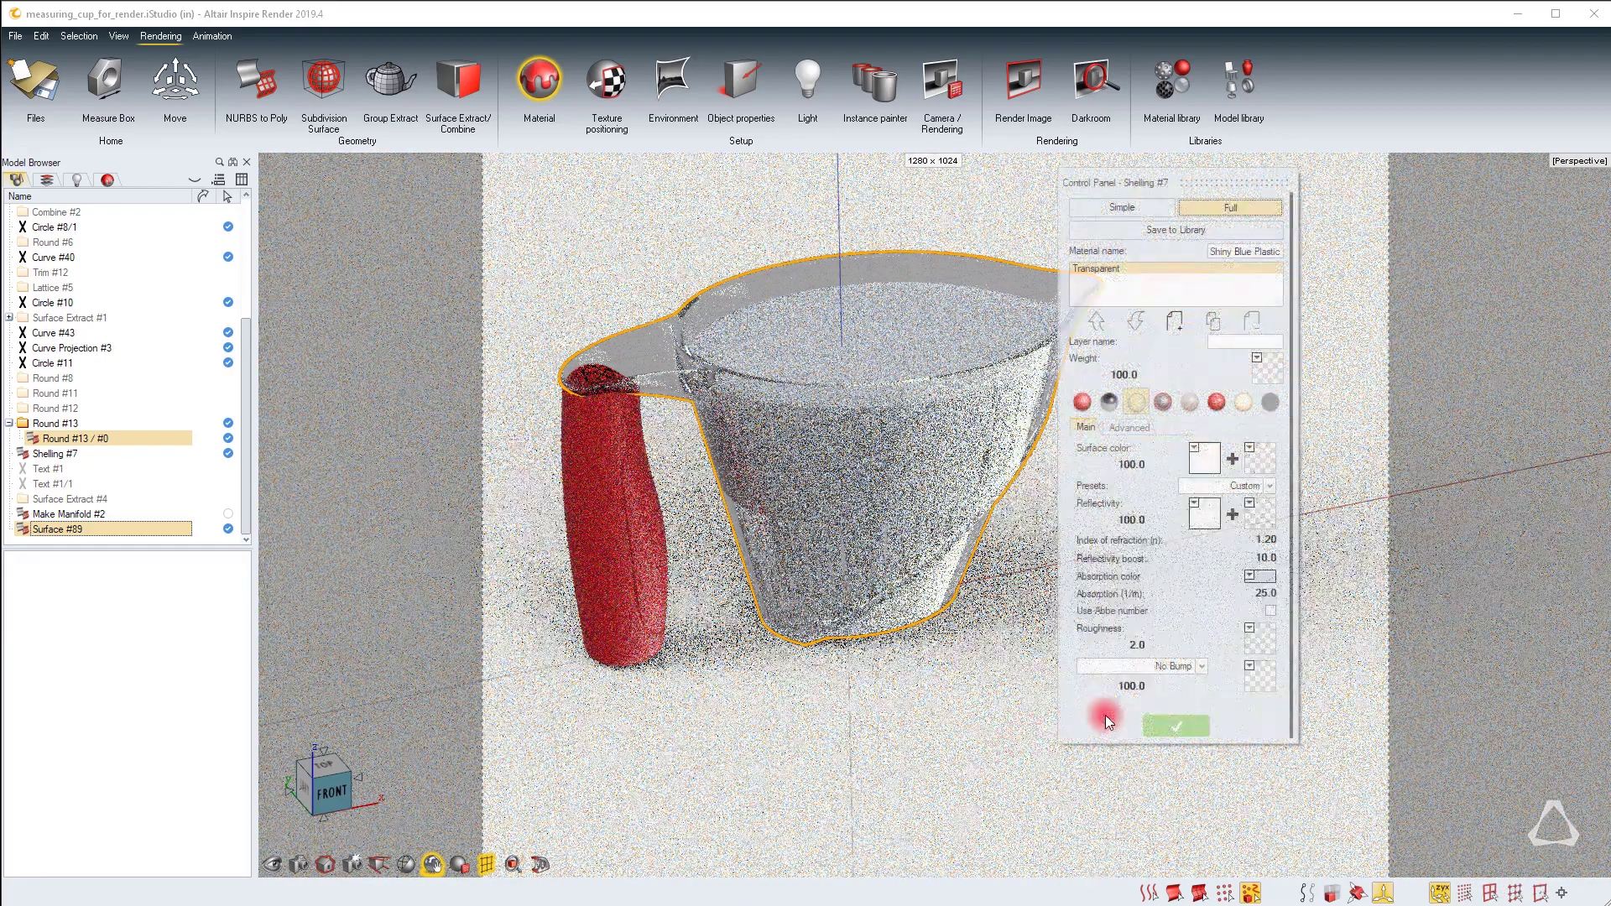
{"action": "left_click", "coordinate": [1156, 722]}
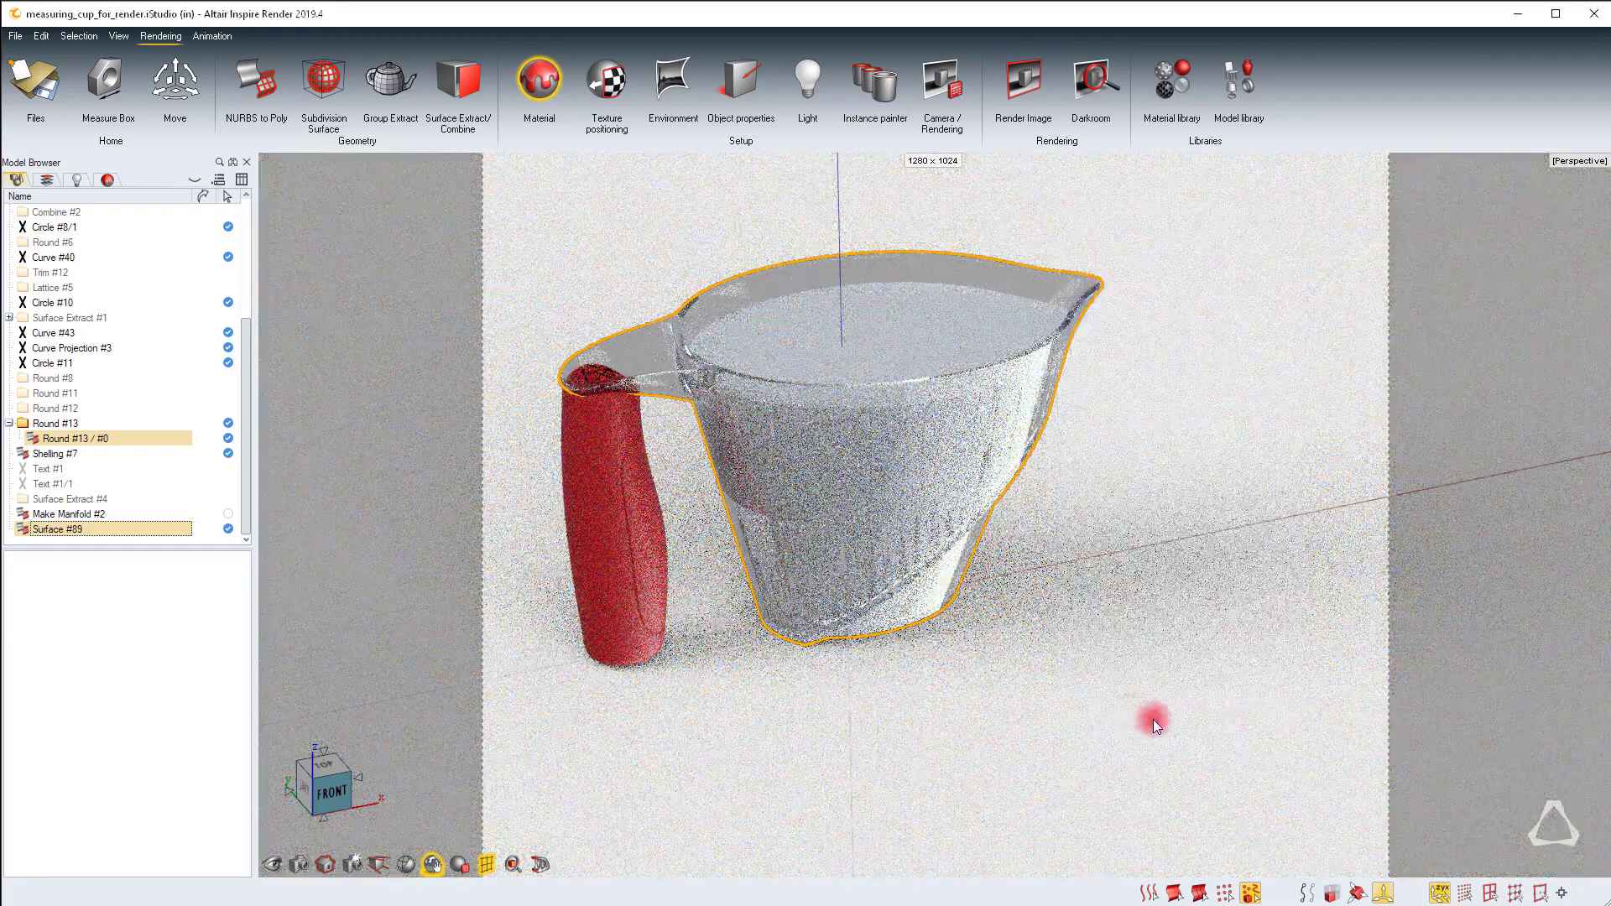
Hide the cup body Round #13 / #0 and show it again
{"action": "left_click", "coordinate": [822, 319]}
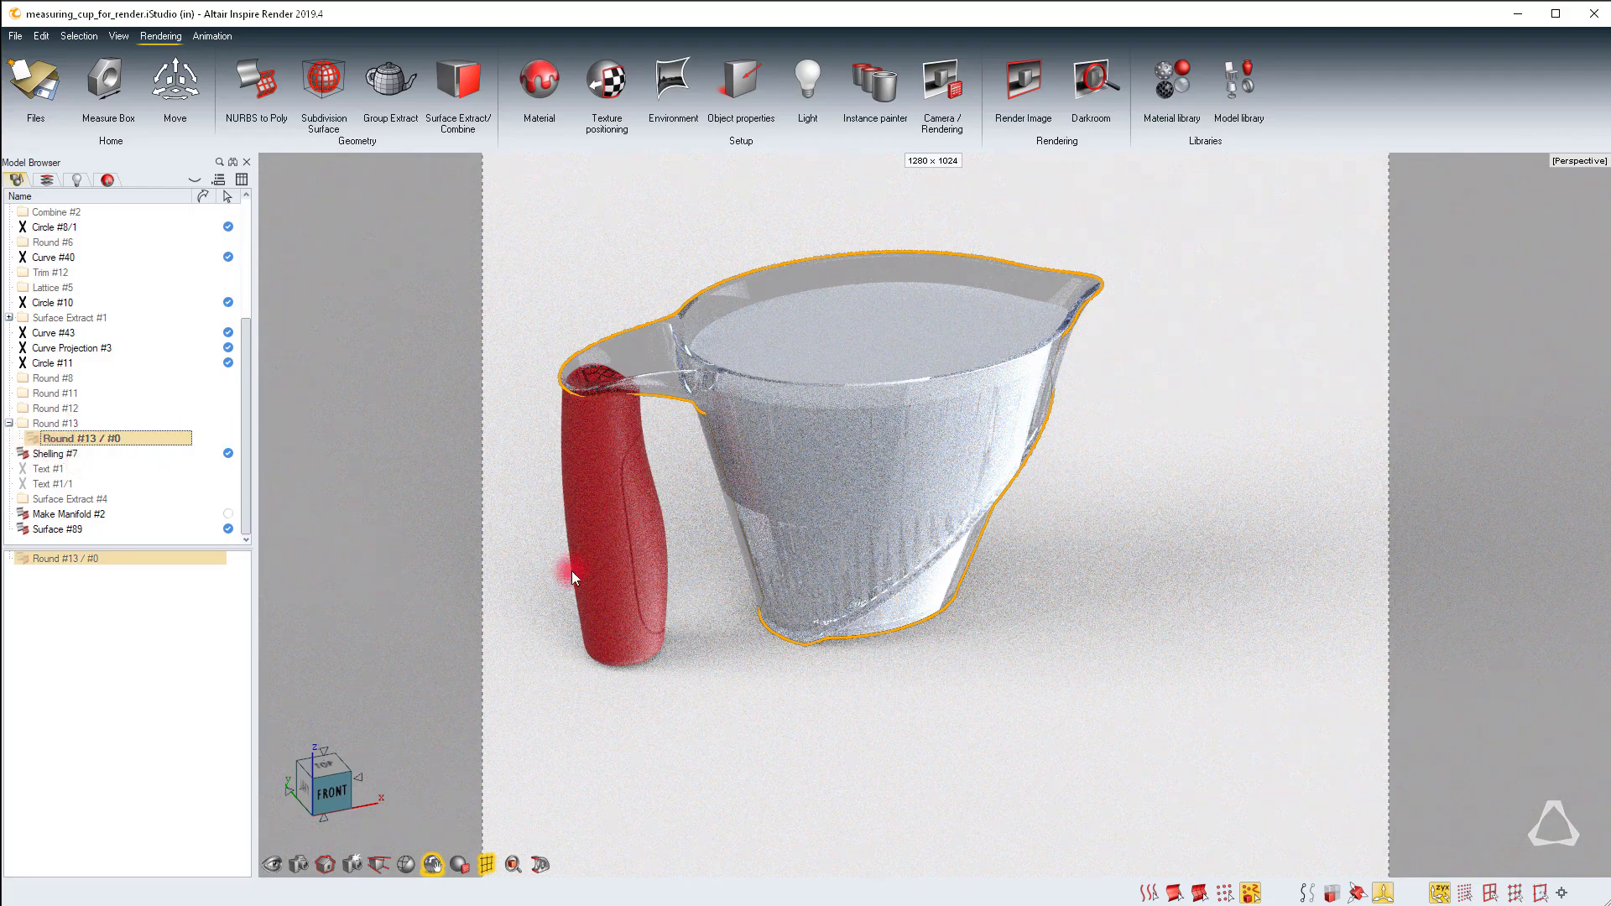
{"action": "right_click_drag", "start_coordinate": [1056, 647], "coordinate": [1274, 647]}
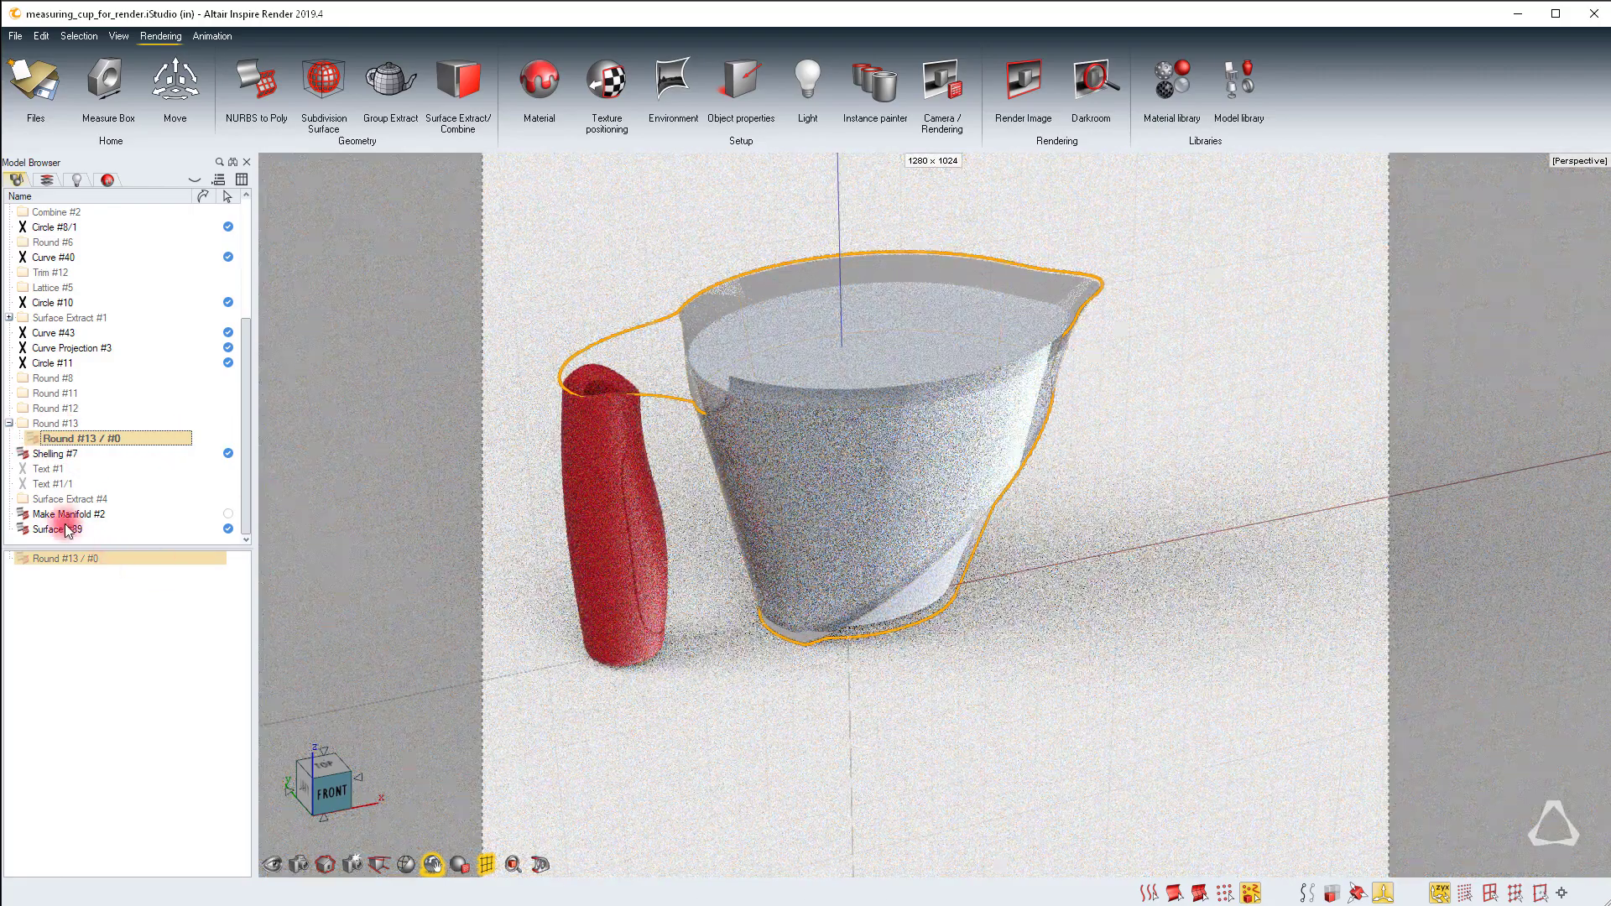
{"action": "left_click", "coordinate": [30, 440]}
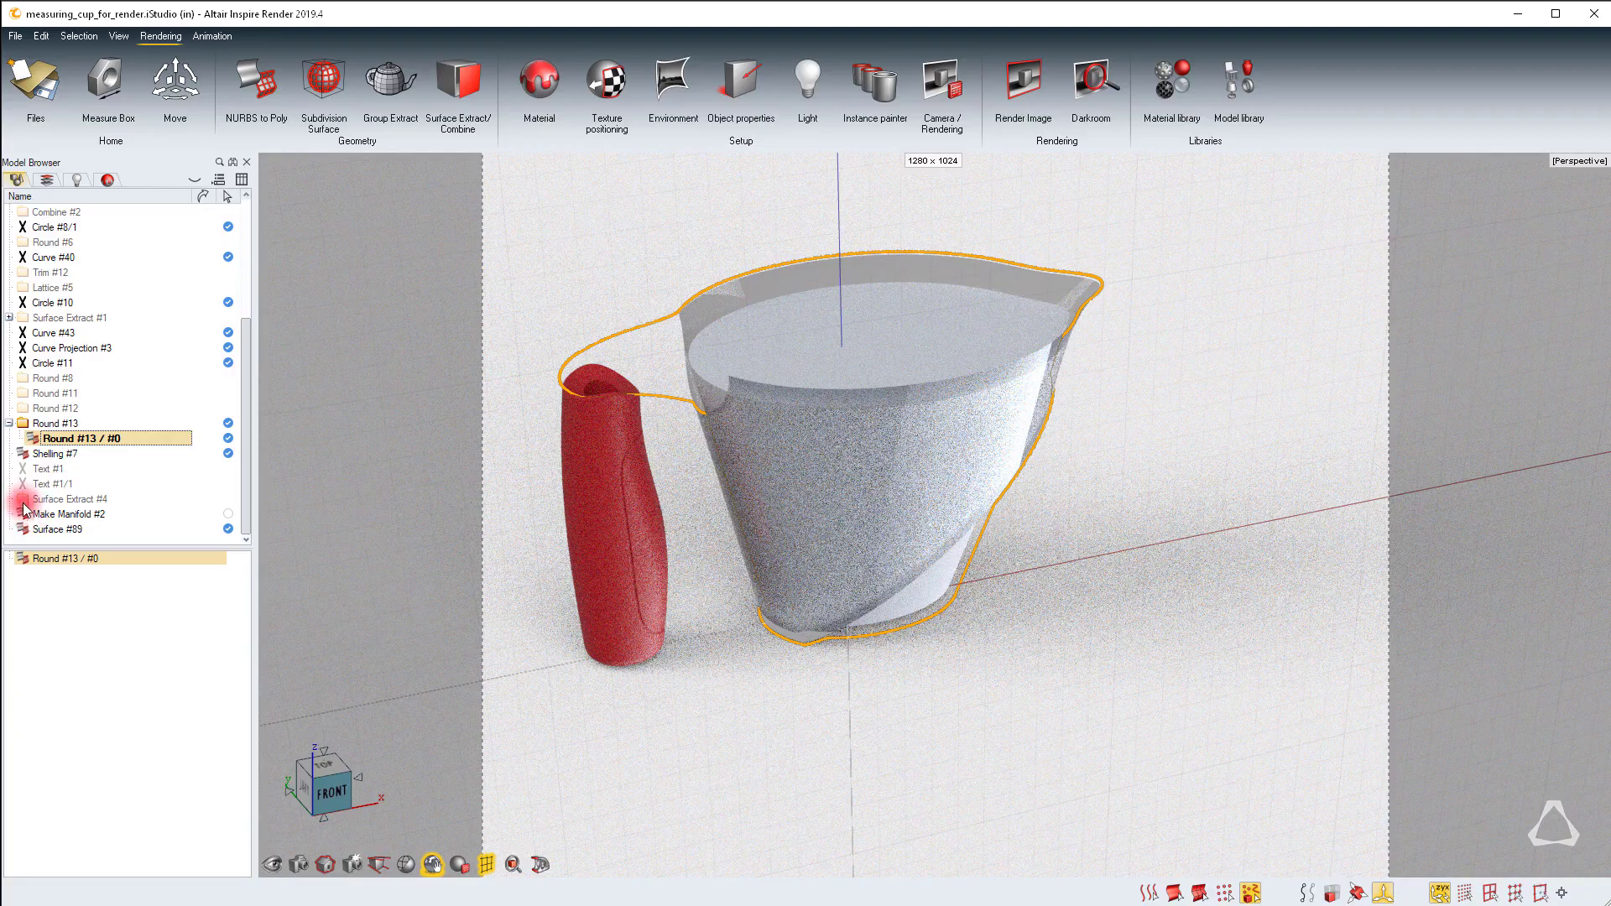
Hide Make Manifold #2 to check the clear cup without it, and show it again
{"action": "left_click", "coordinate": [22, 508]}
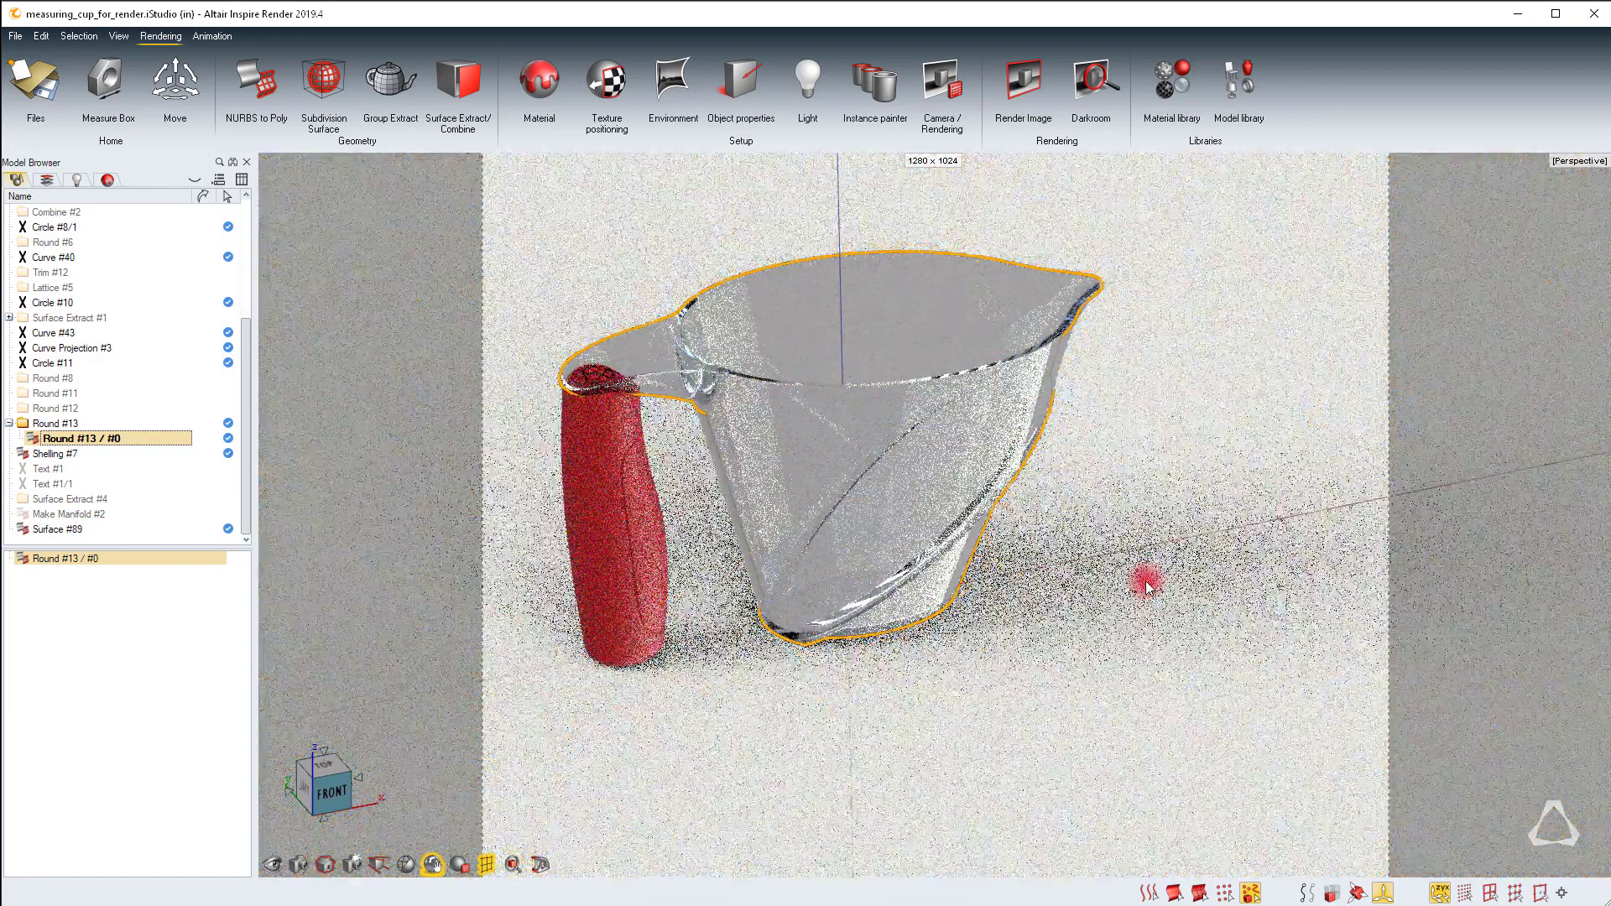
{"action": "left_click", "coordinate": [1302, 778]}
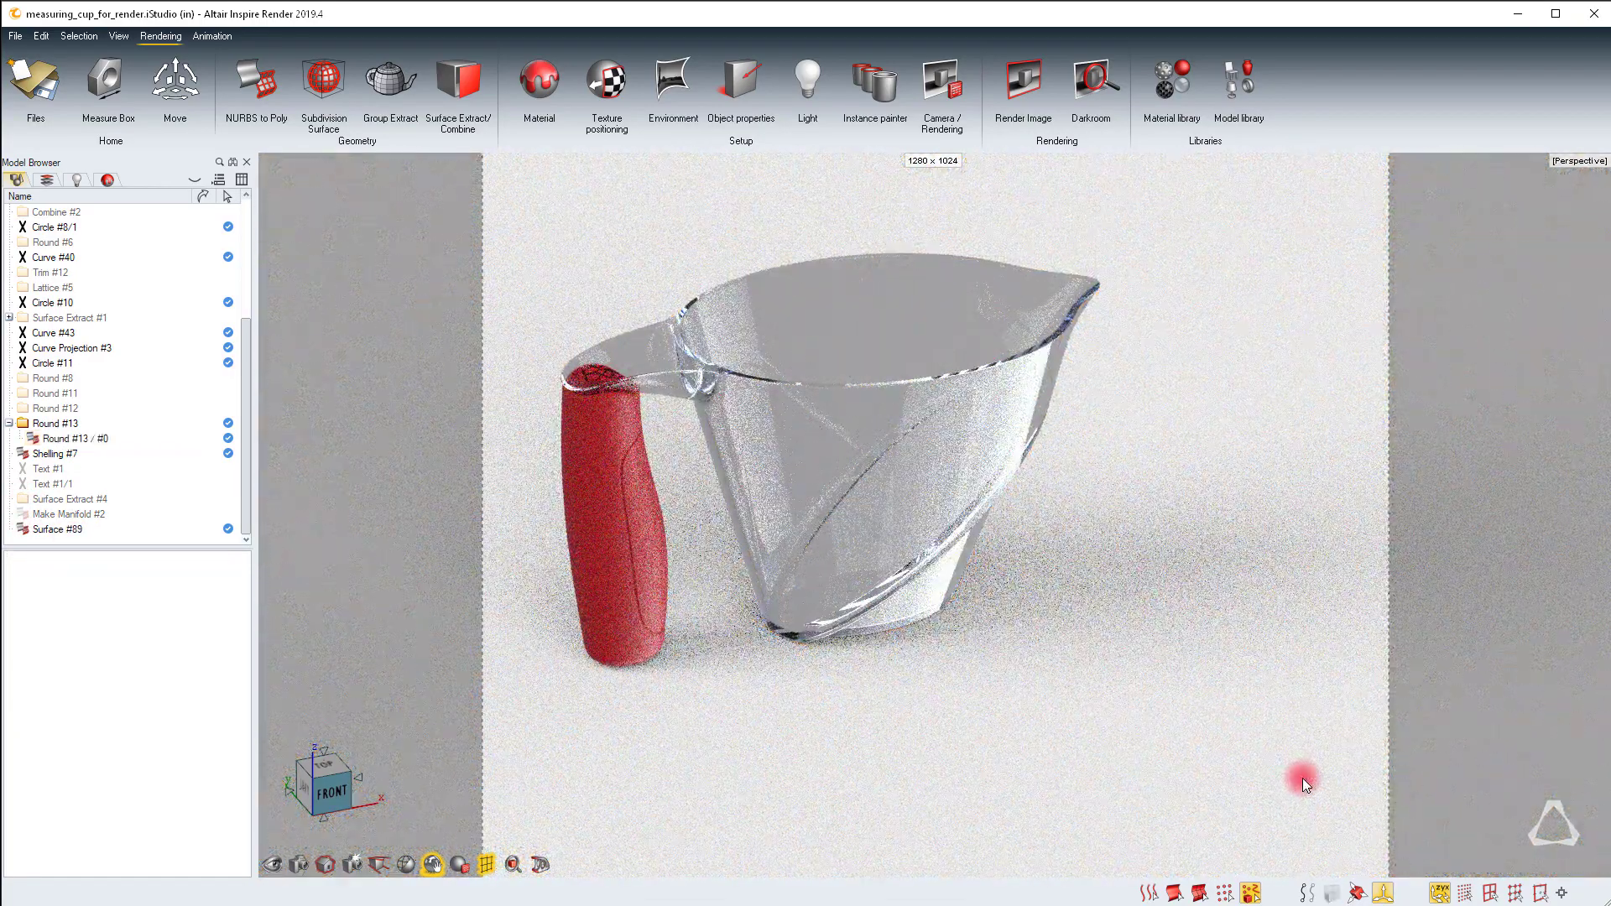
{"action": "left_click", "coordinate": [22, 516]}
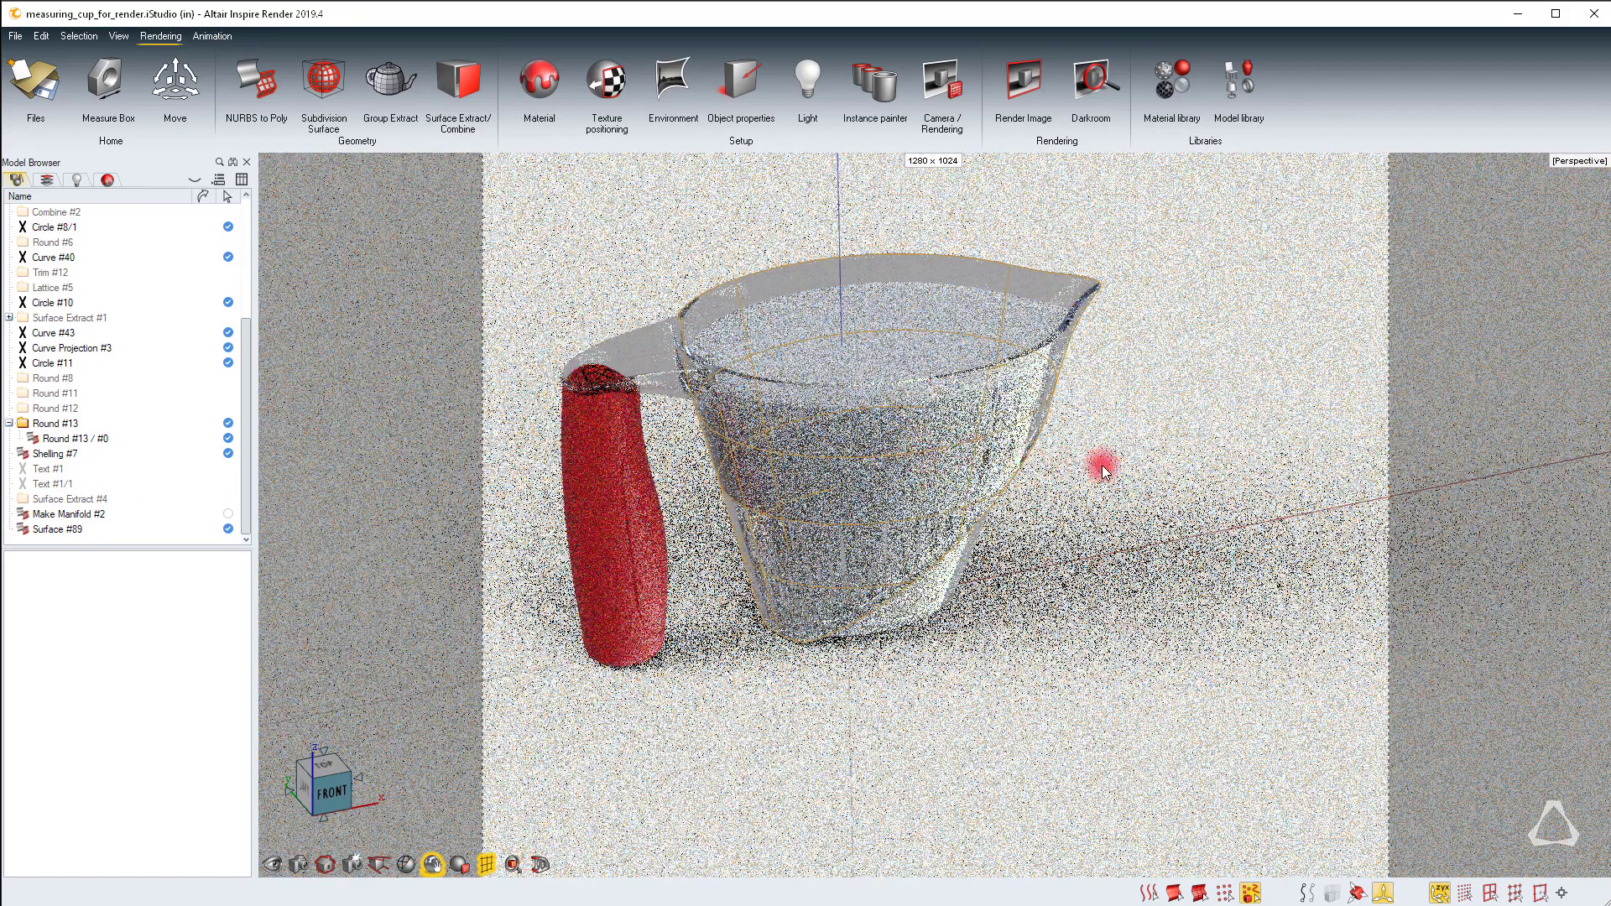
Add the measure_transparent image as a label on the cup's extracted wall surface, Surface #89
{"action": "left_click", "coordinate": [909, 458]}
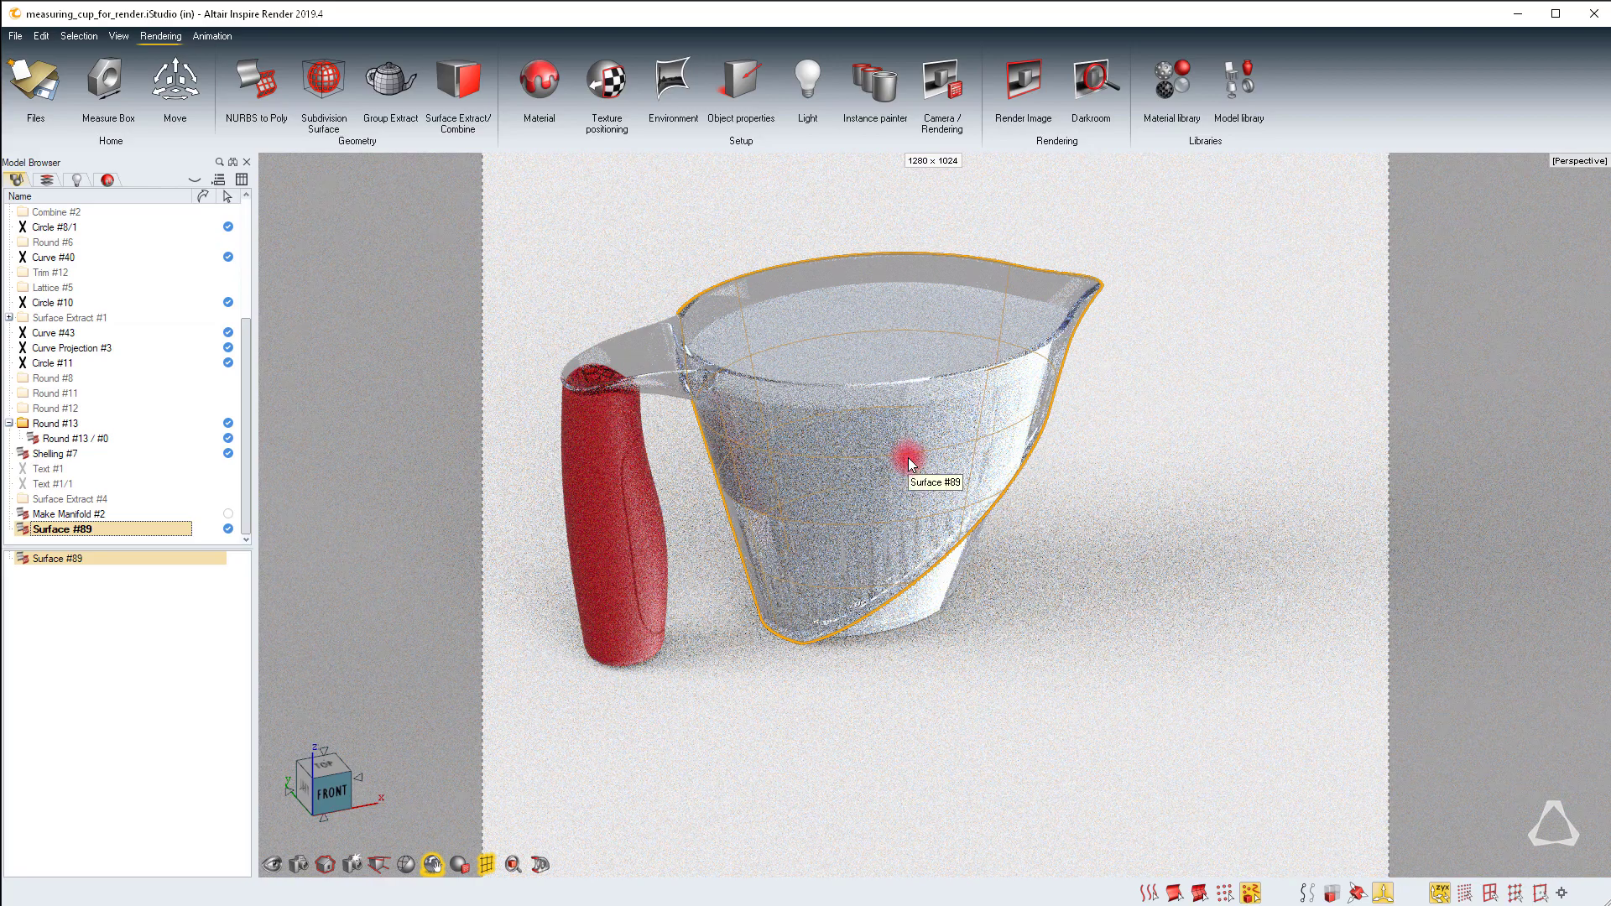
{"action": "left_click", "coordinate": [615, 91]}
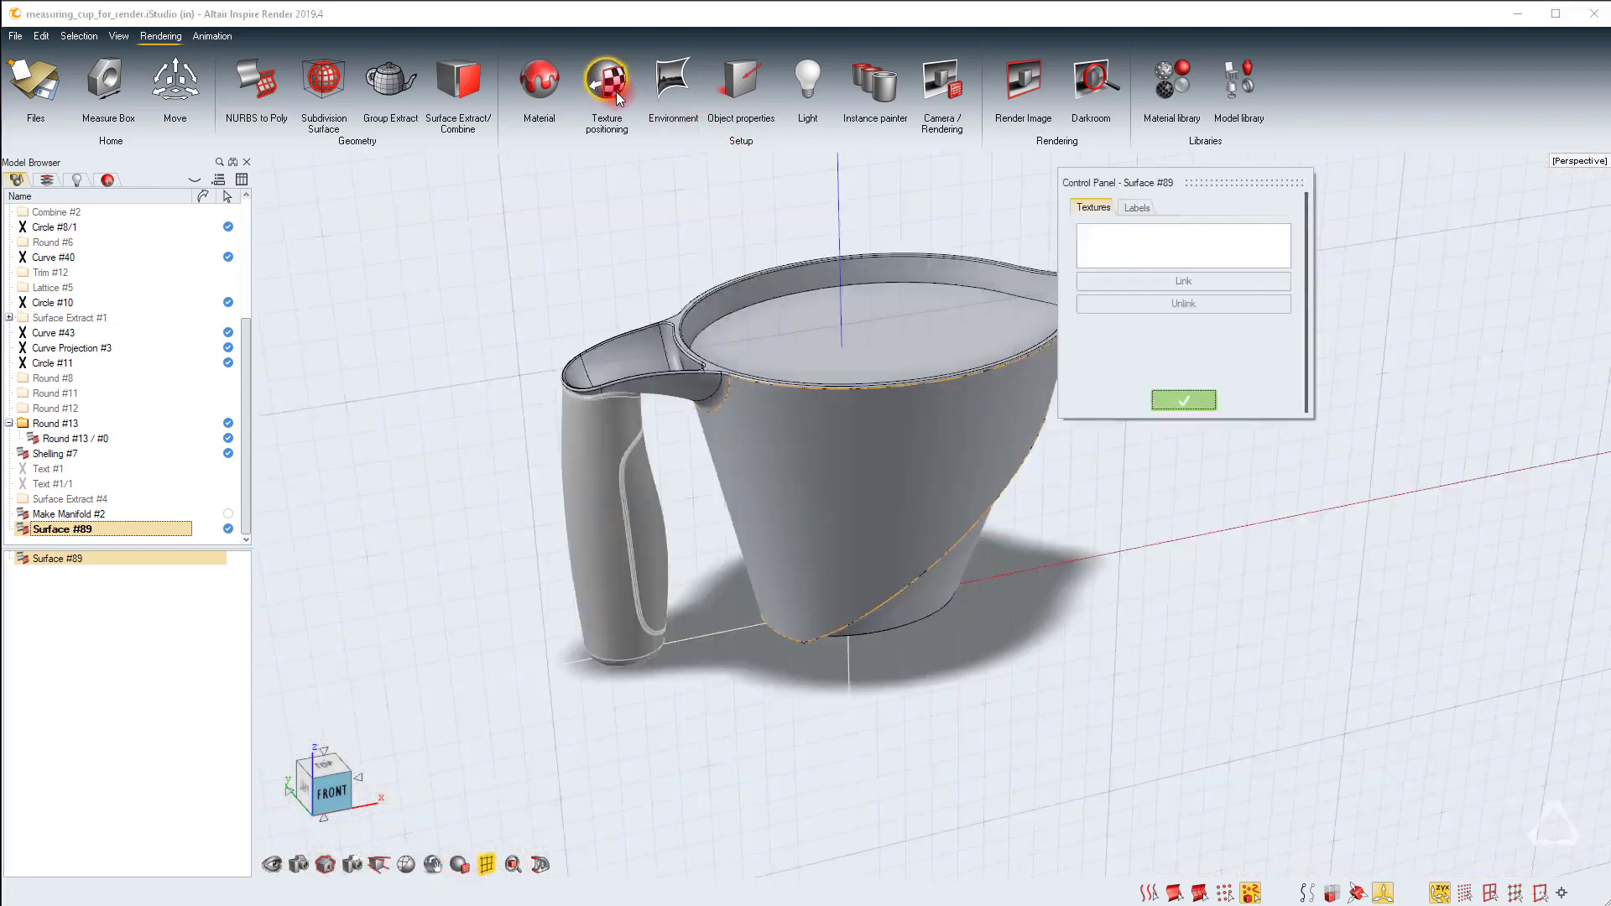
{"action": "left_click", "coordinate": [1137, 207]}
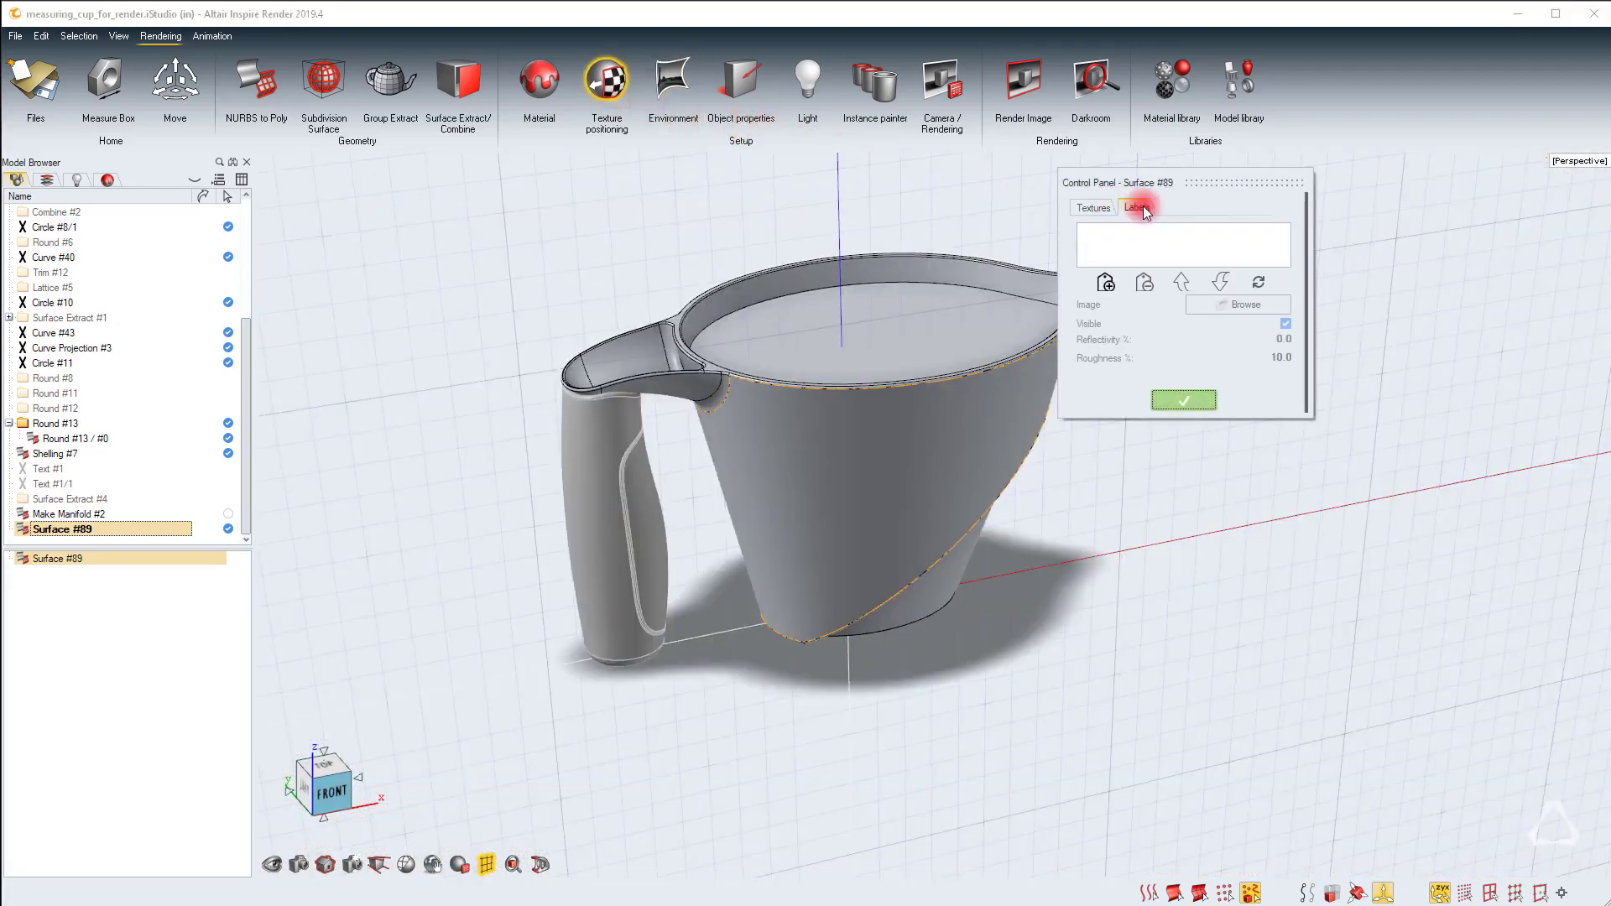
{"action": "left_click", "coordinate": [1107, 283]}
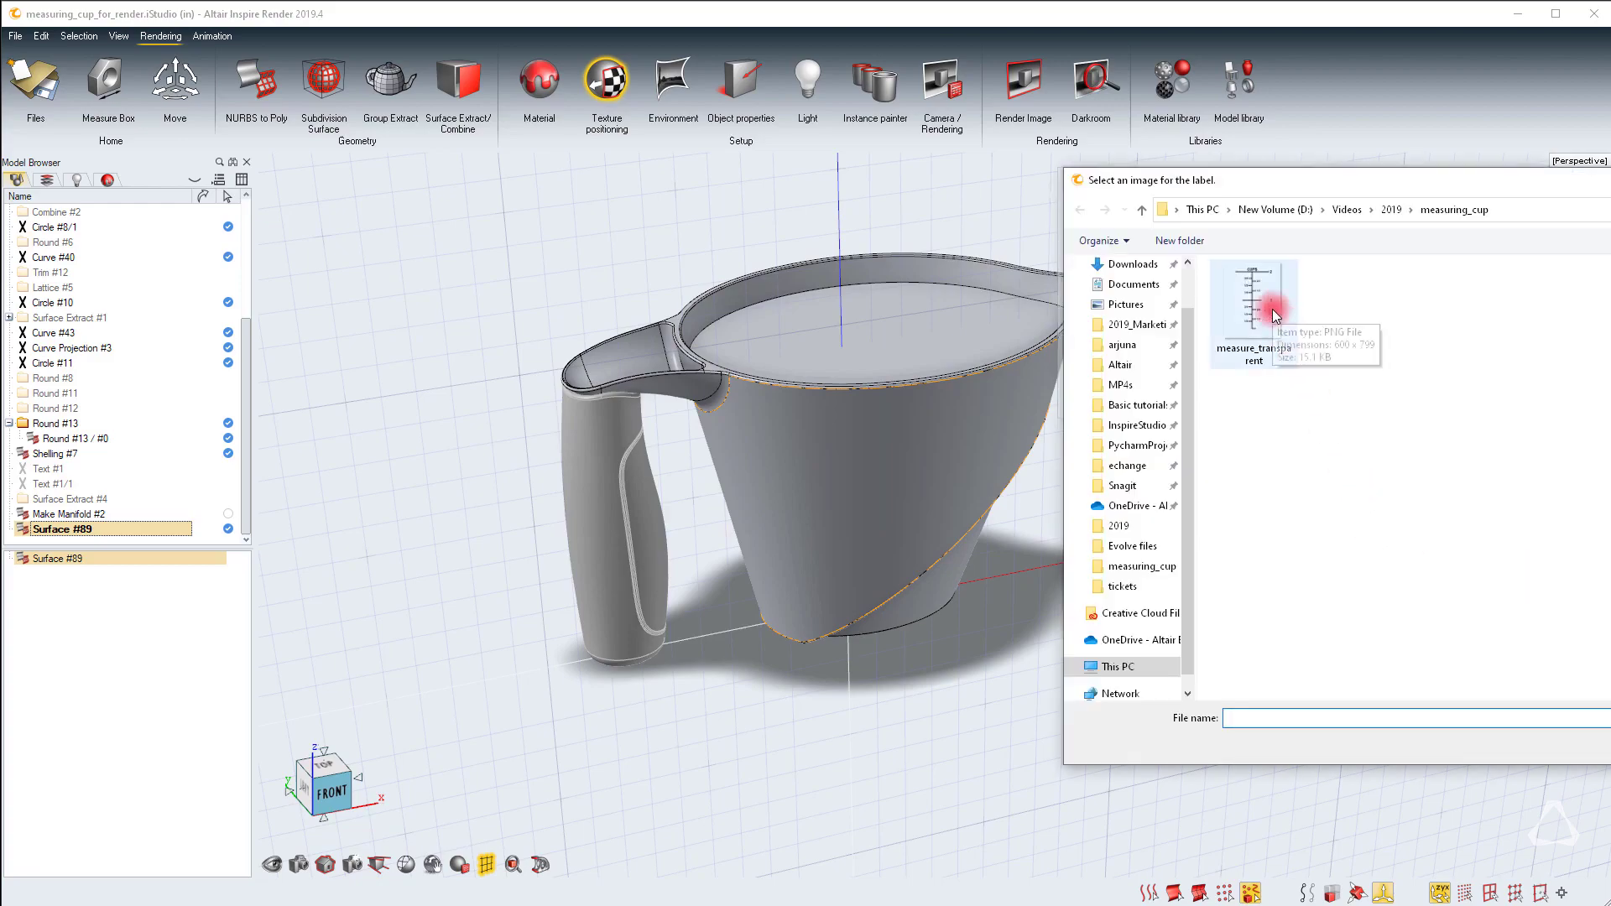
{"action": "double_click", "coordinate": [1272, 309]}
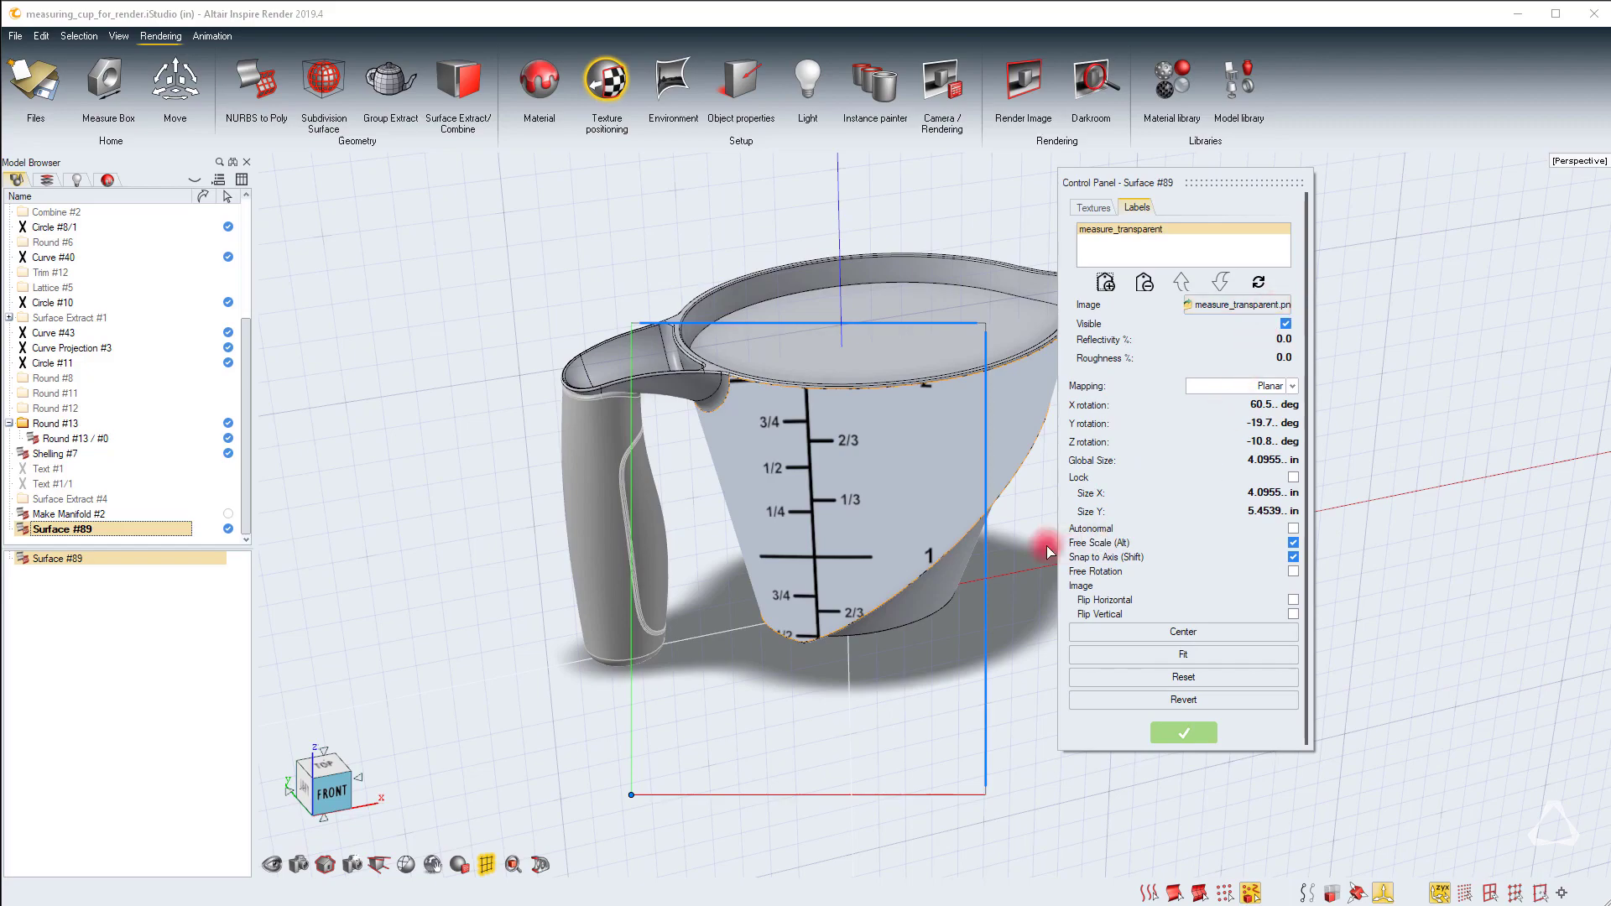
Switch the label's mapping to Cylindrical and position it on the cup's front at about -160° Z rotation and 3.56 in height
{"action": "left_click", "coordinate": [1266, 388]}
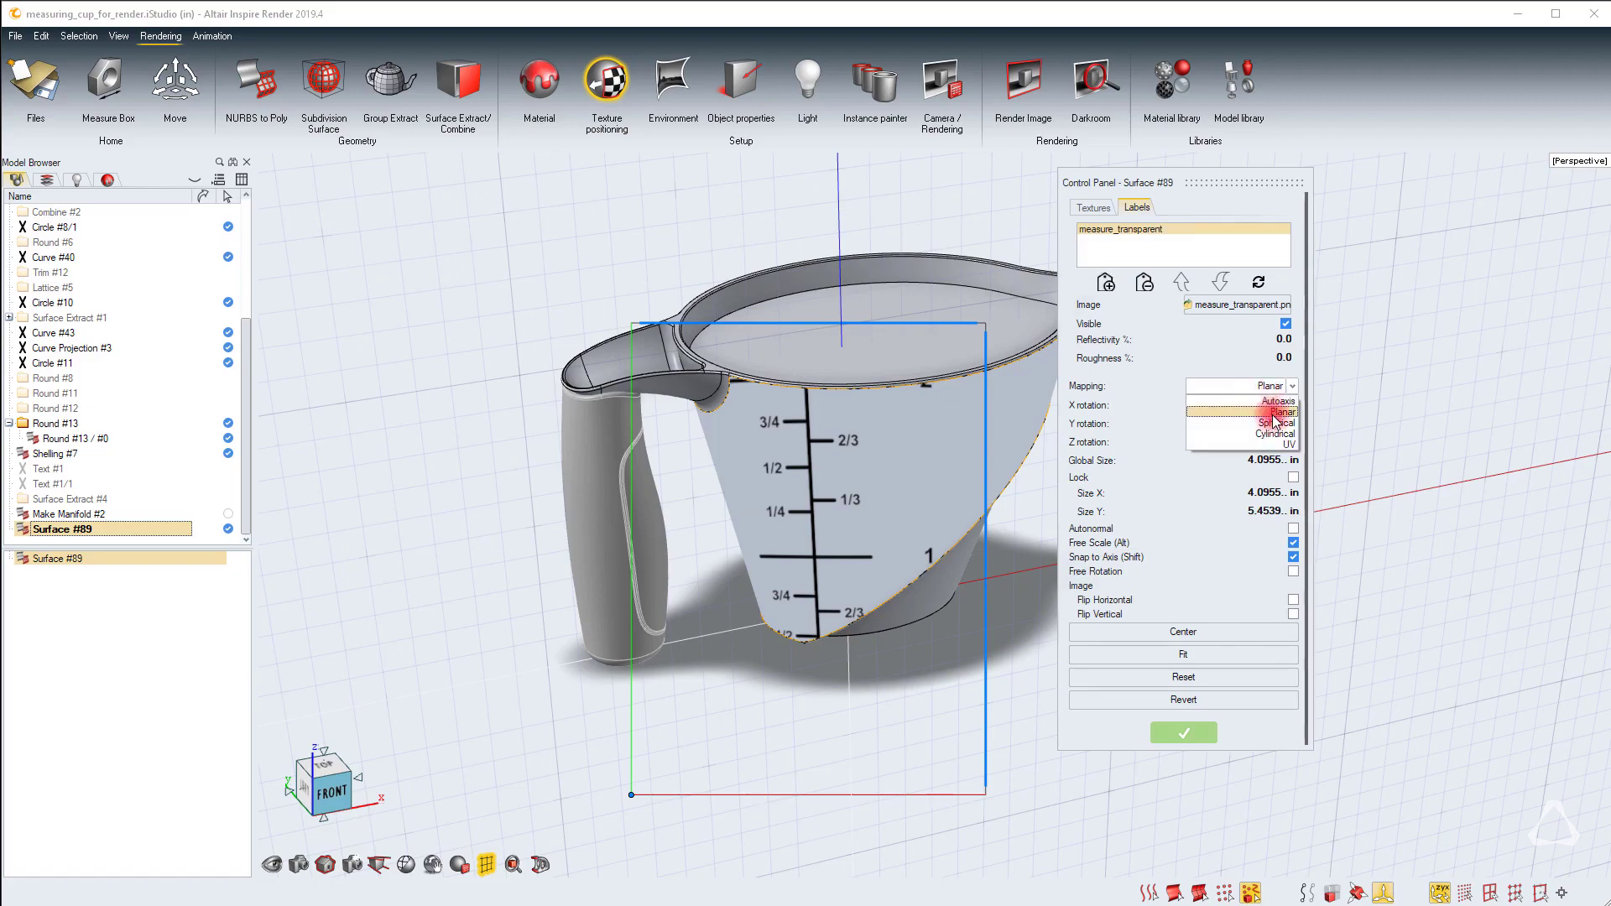
{"action": "left_click", "coordinate": [1276, 434]}
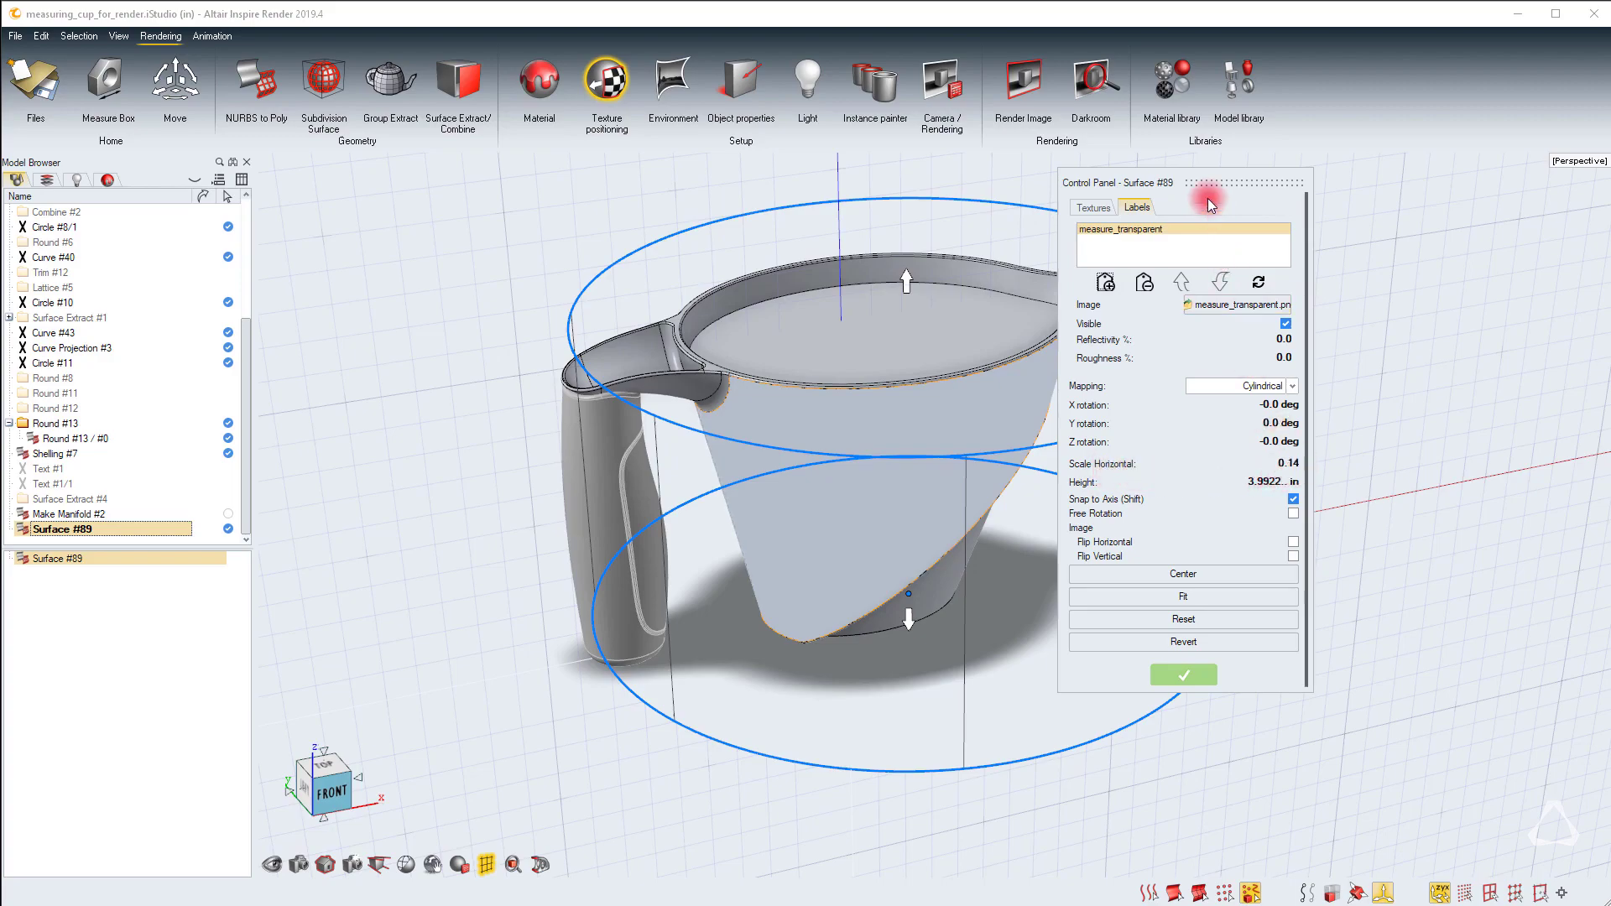
{"action": "left_click_drag", "start_coordinate": [1216, 180], "coordinate": [1470, 188]}
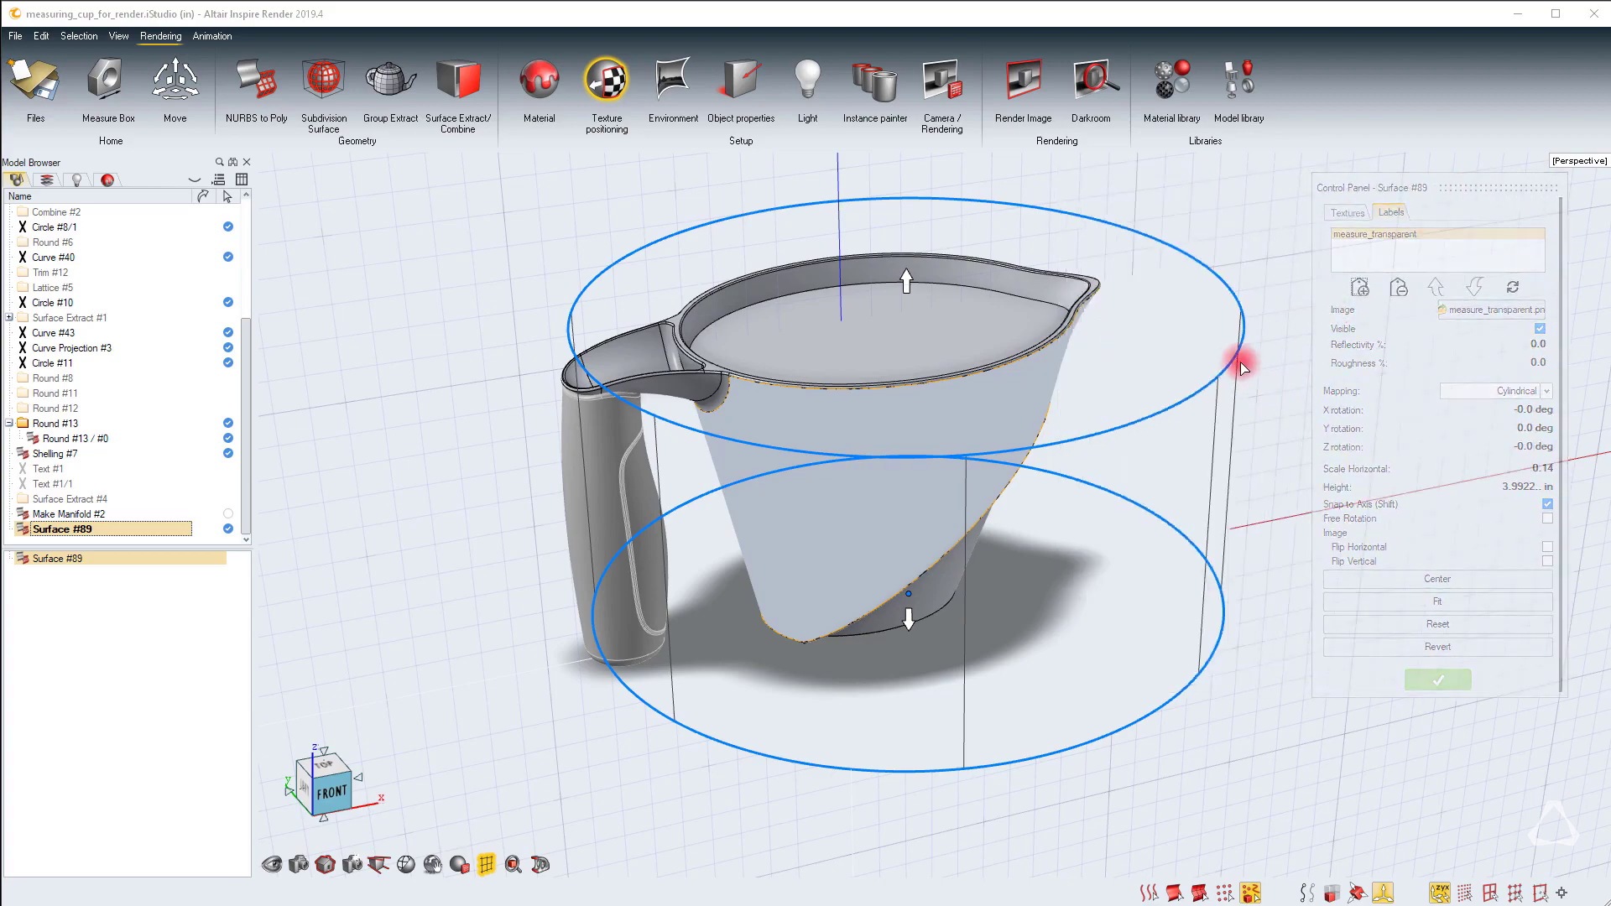
{"action": "left_click_drag", "start_coordinate": [1233, 353], "coordinate": [613, 472]}
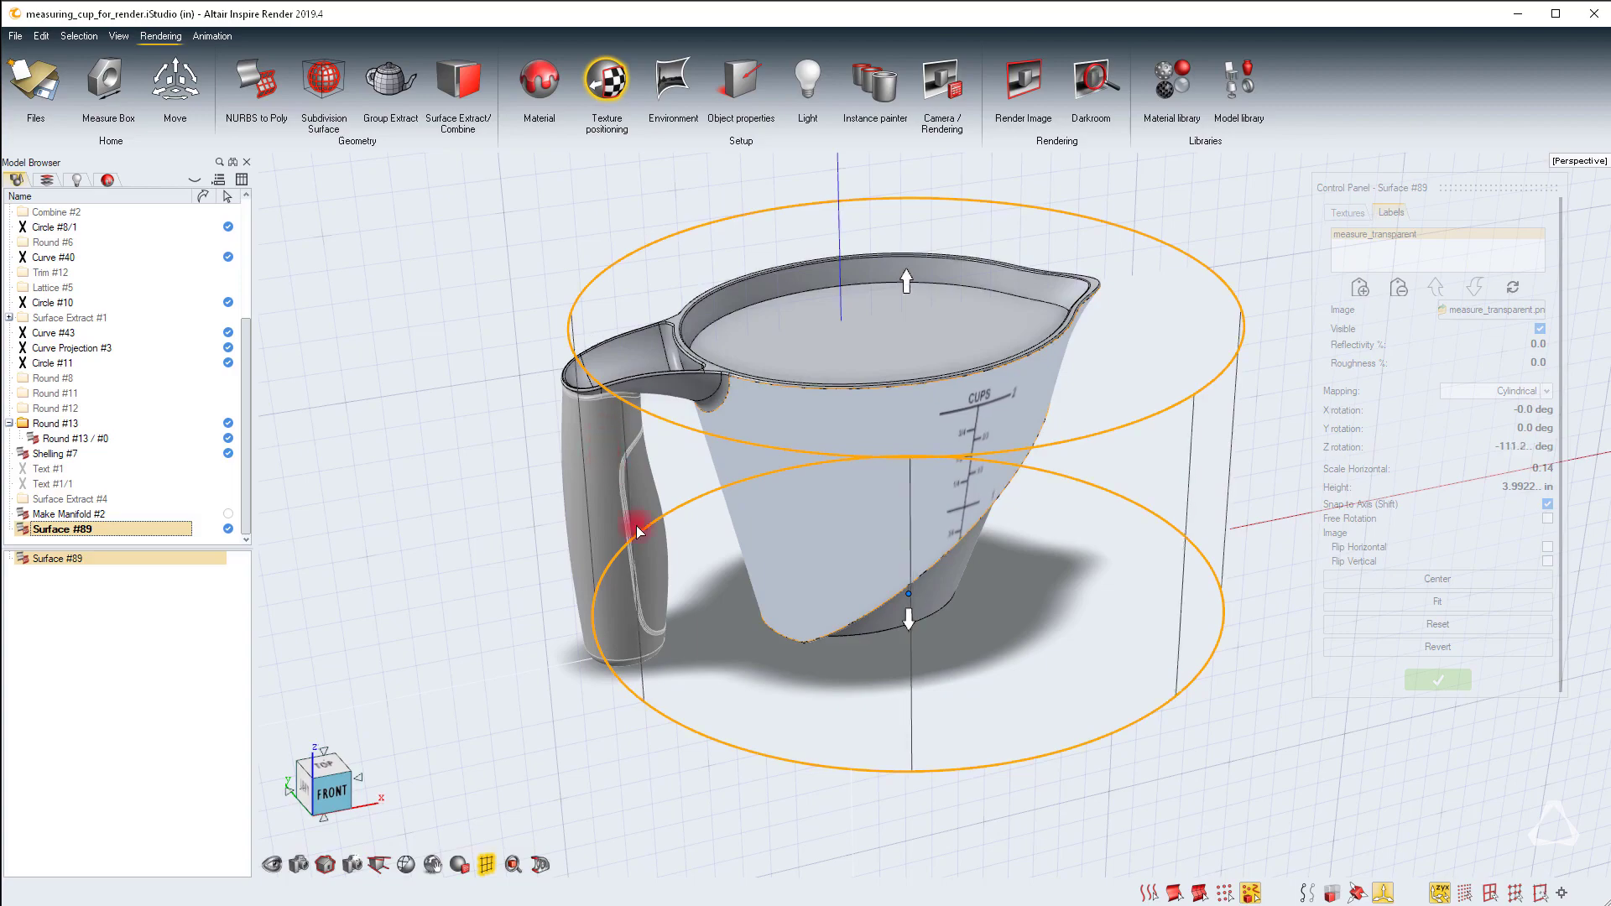
{"action": "left_click_drag", "start_coordinate": [873, 778], "coordinate": [906, 611]}
Fine-tune the label's vertical placement in a see-through front view and preview the labelled cup in the live render
{"action": "left_click", "coordinate": [328, 806]}
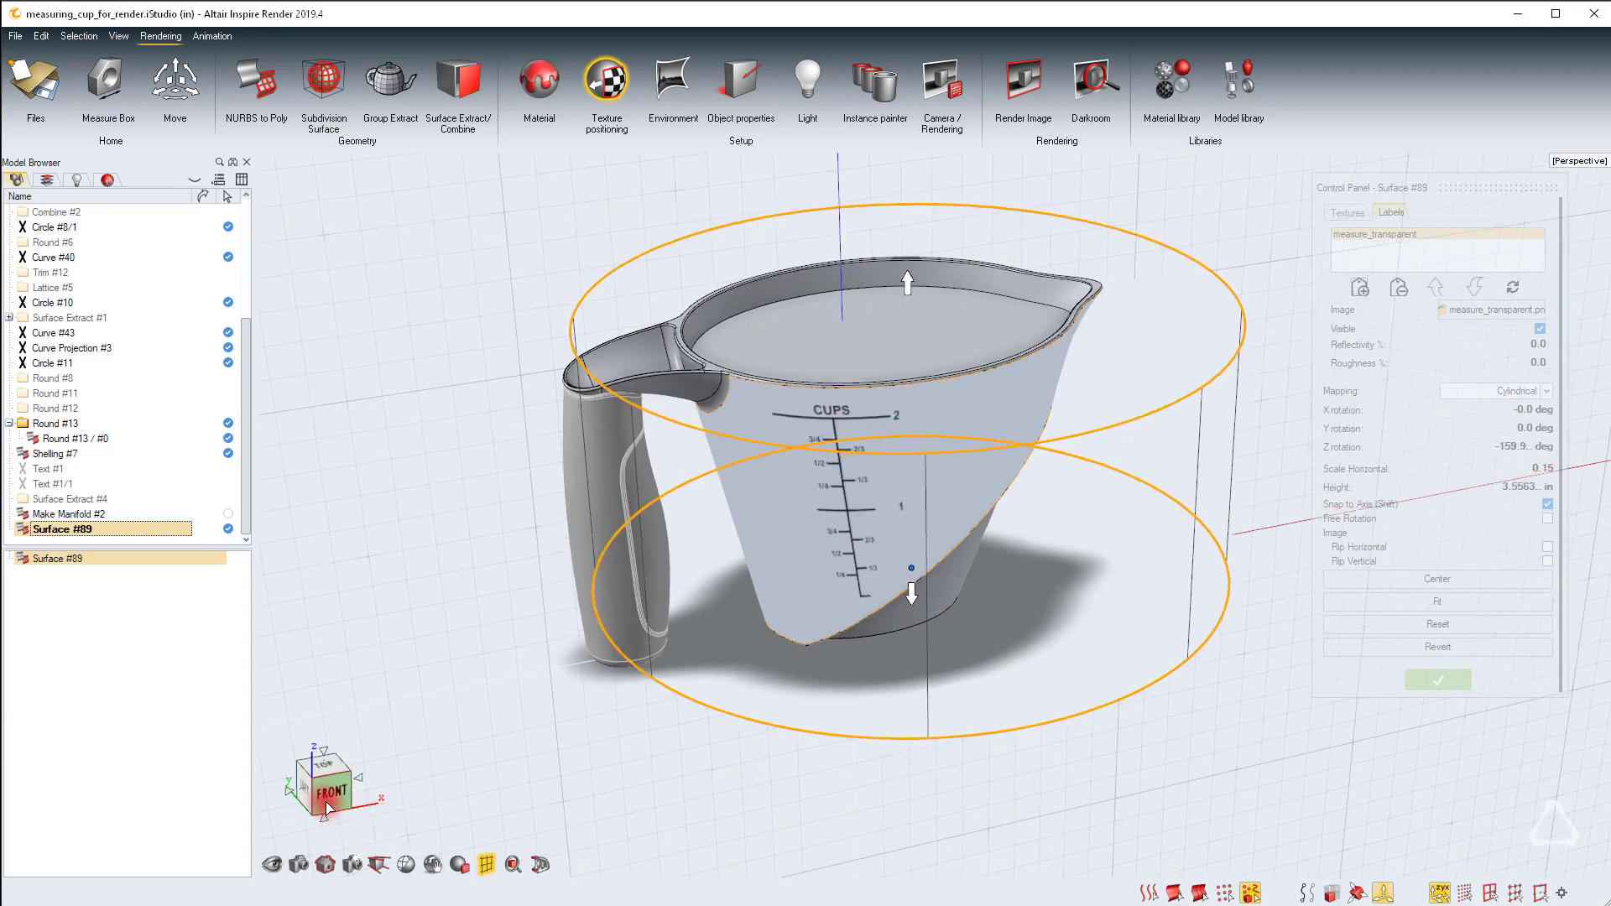
{"action": "scroll", "coordinate": [704, 431], "scroll_direction": "up", "scroll_amount": 3}
{"action": "left_click", "coordinate": [407, 865]}
{"action": "left_click", "coordinate": [430, 616]}
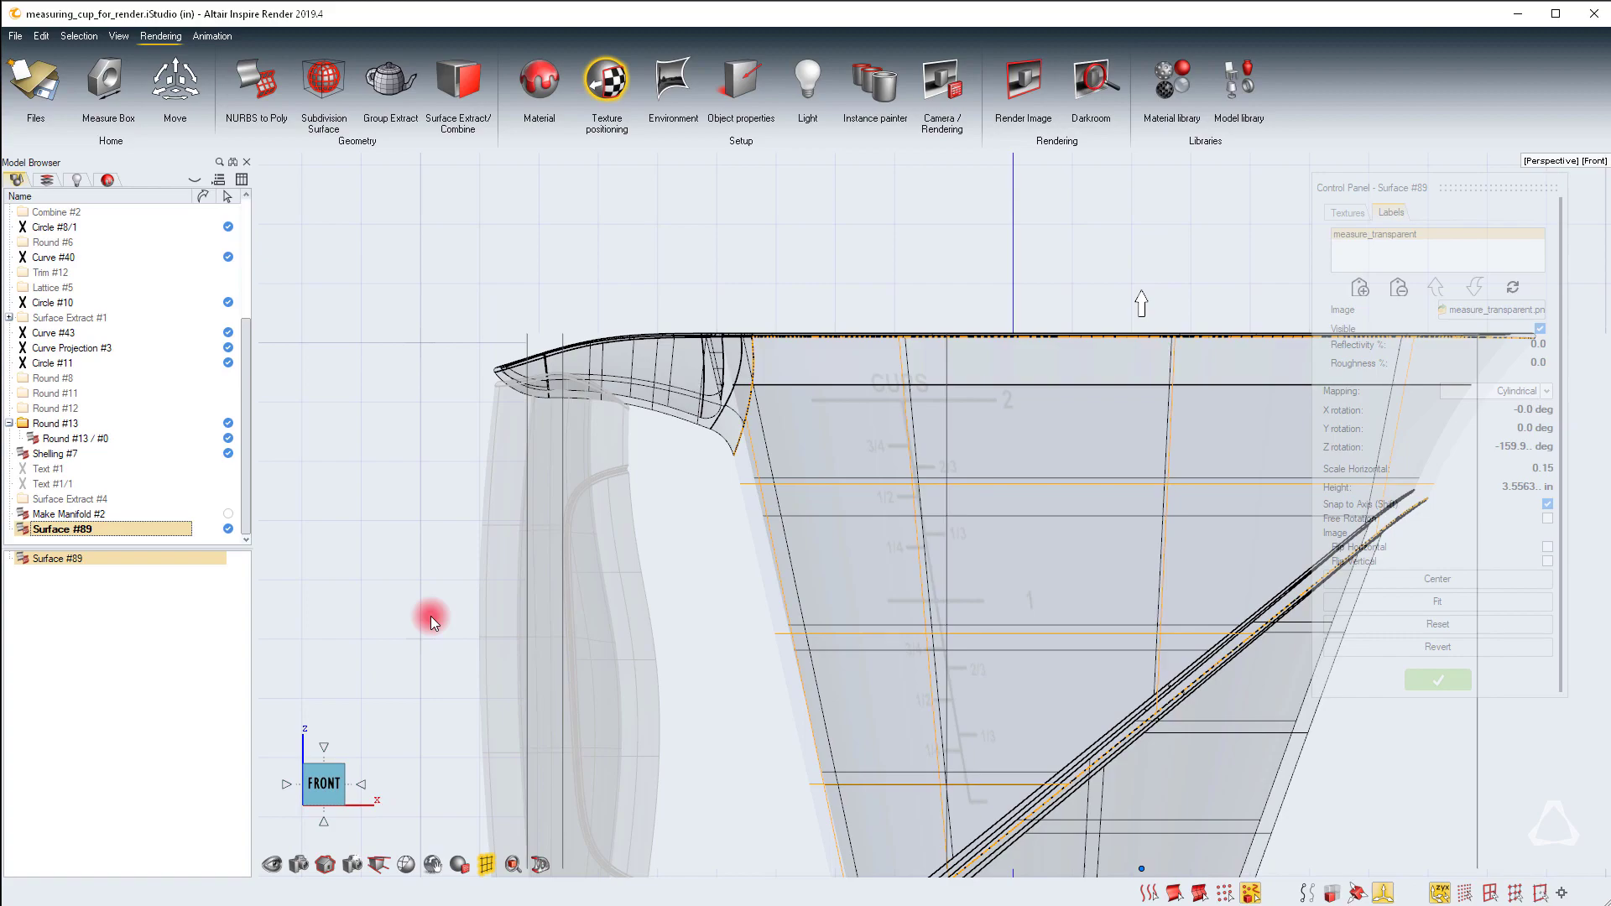
{"action": "scroll", "coordinate": [859, 391], "scroll_direction": "up", "scroll_amount": 2}
{"action": "left_click_drag", "start_coordinate": [1295, 256], "coordinate": [1301, 234]}
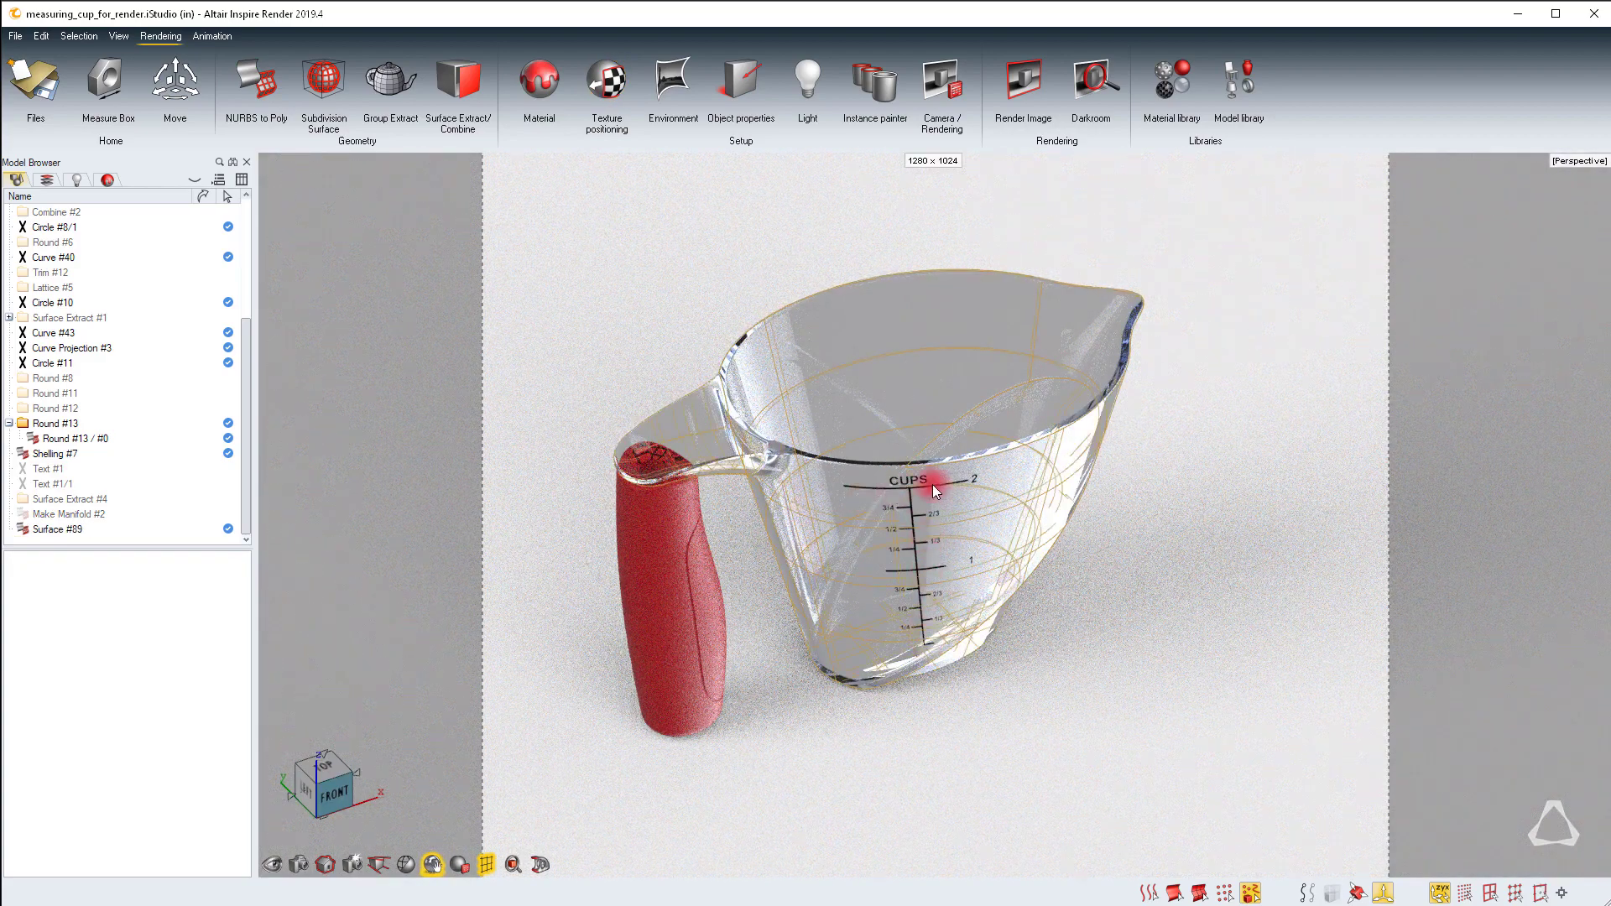
{"action": "left_click", "coordinate": [1264, 522]}
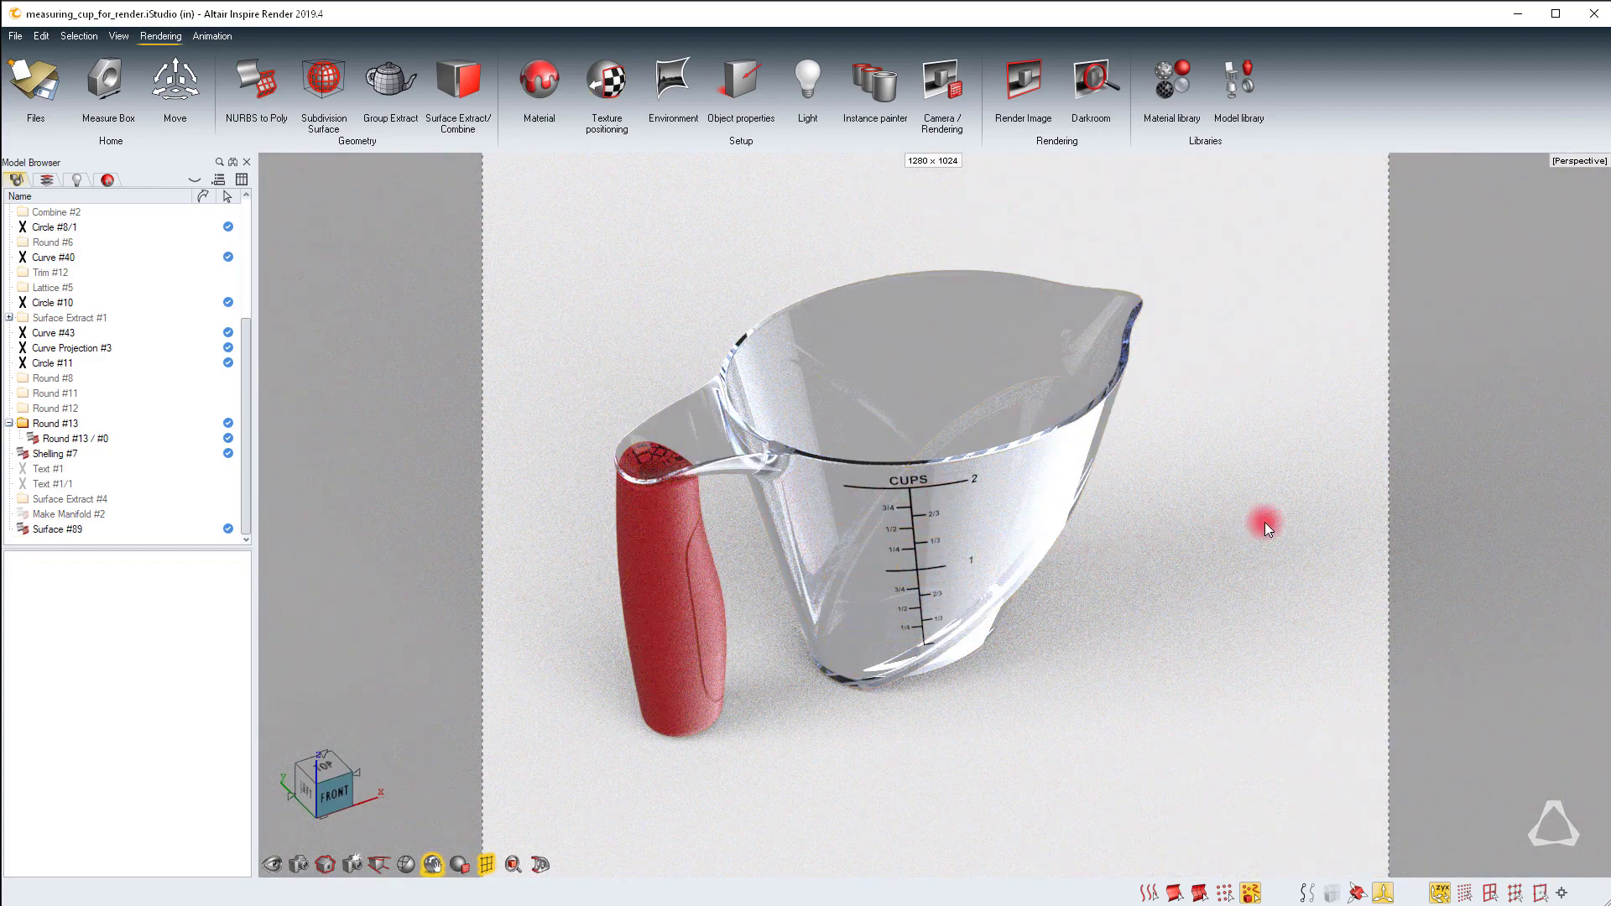
Extract and combine the recessed faces on top of the cup's handle bracket as a separate surface
{"action": "left_click", "coordinate": [681, 432]}
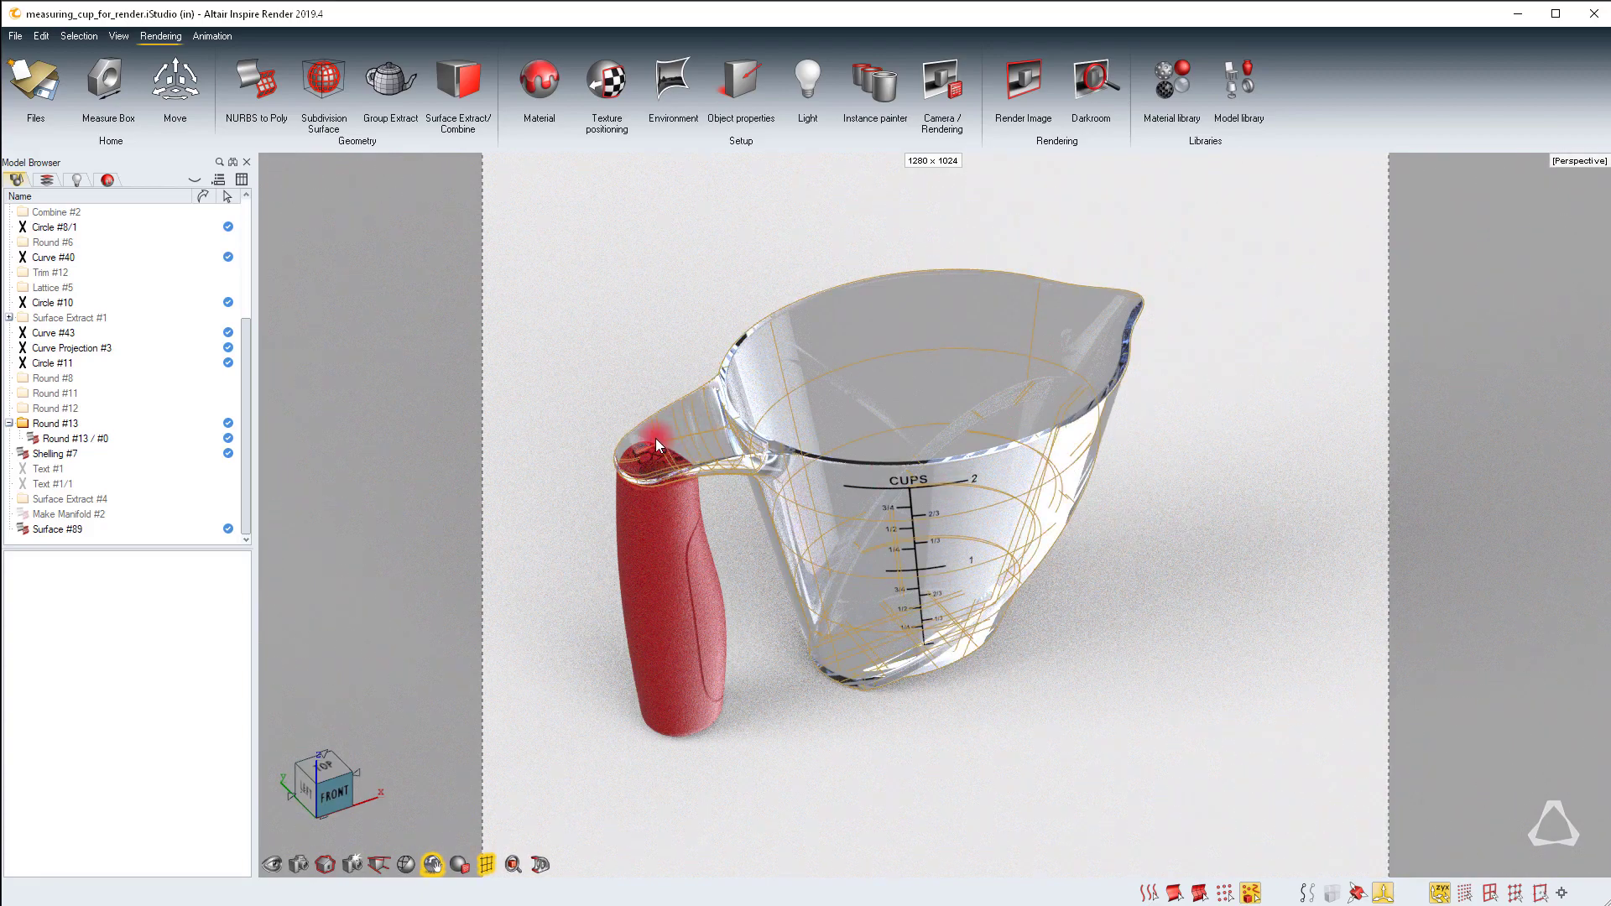
{"action": "left_click", "coordinate": [676, 442]}
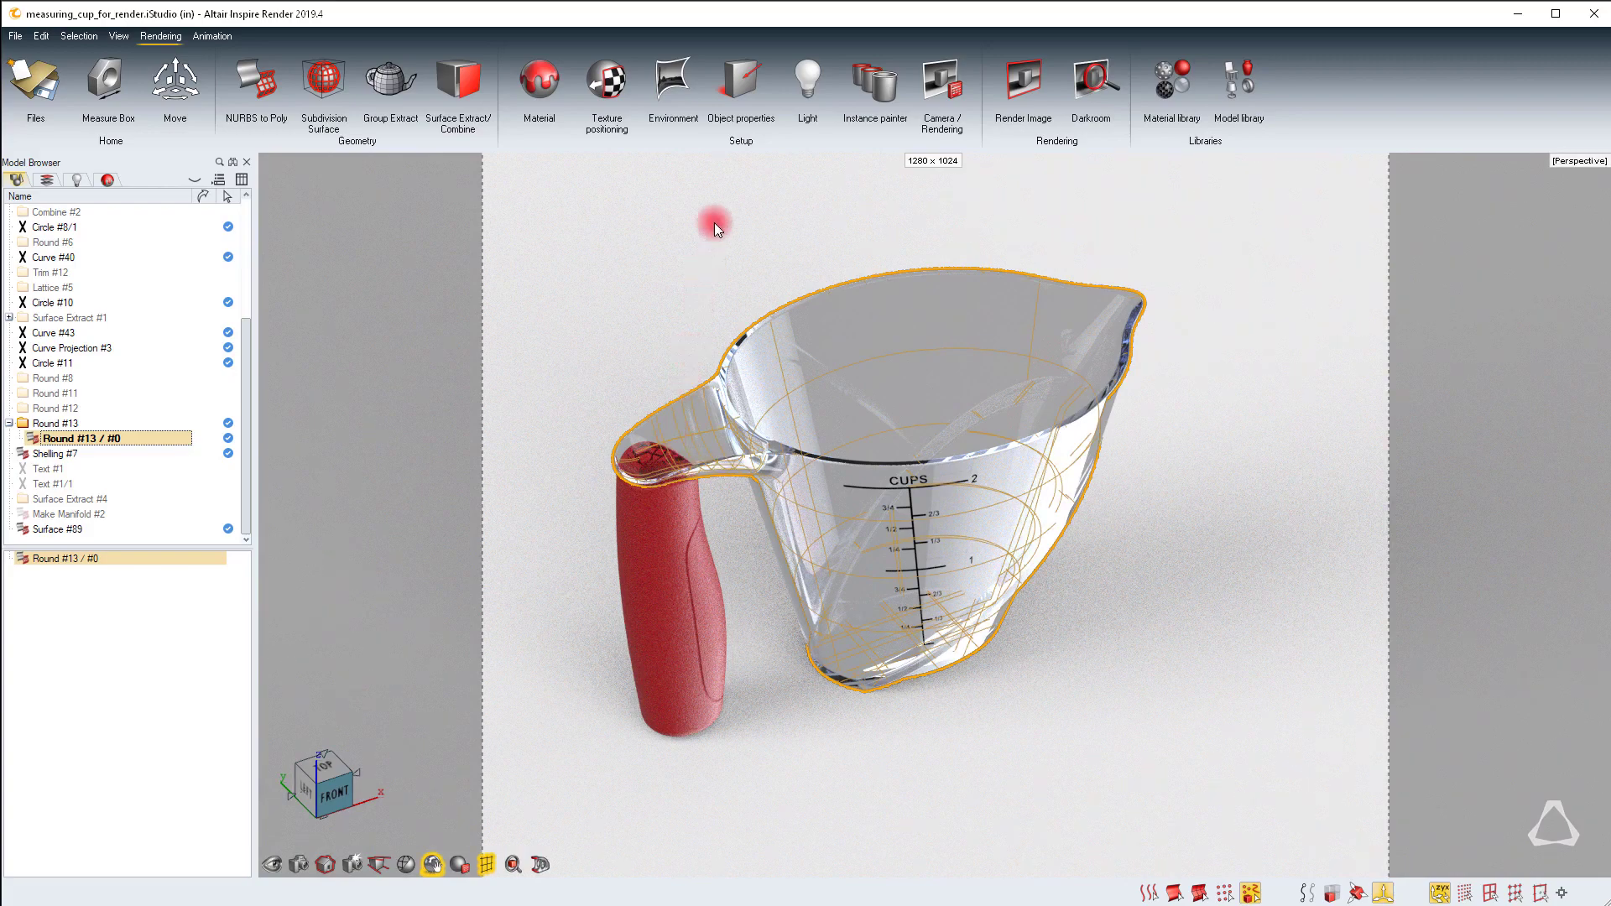
{"action": "left_click", "coordinate": [681, 277]}
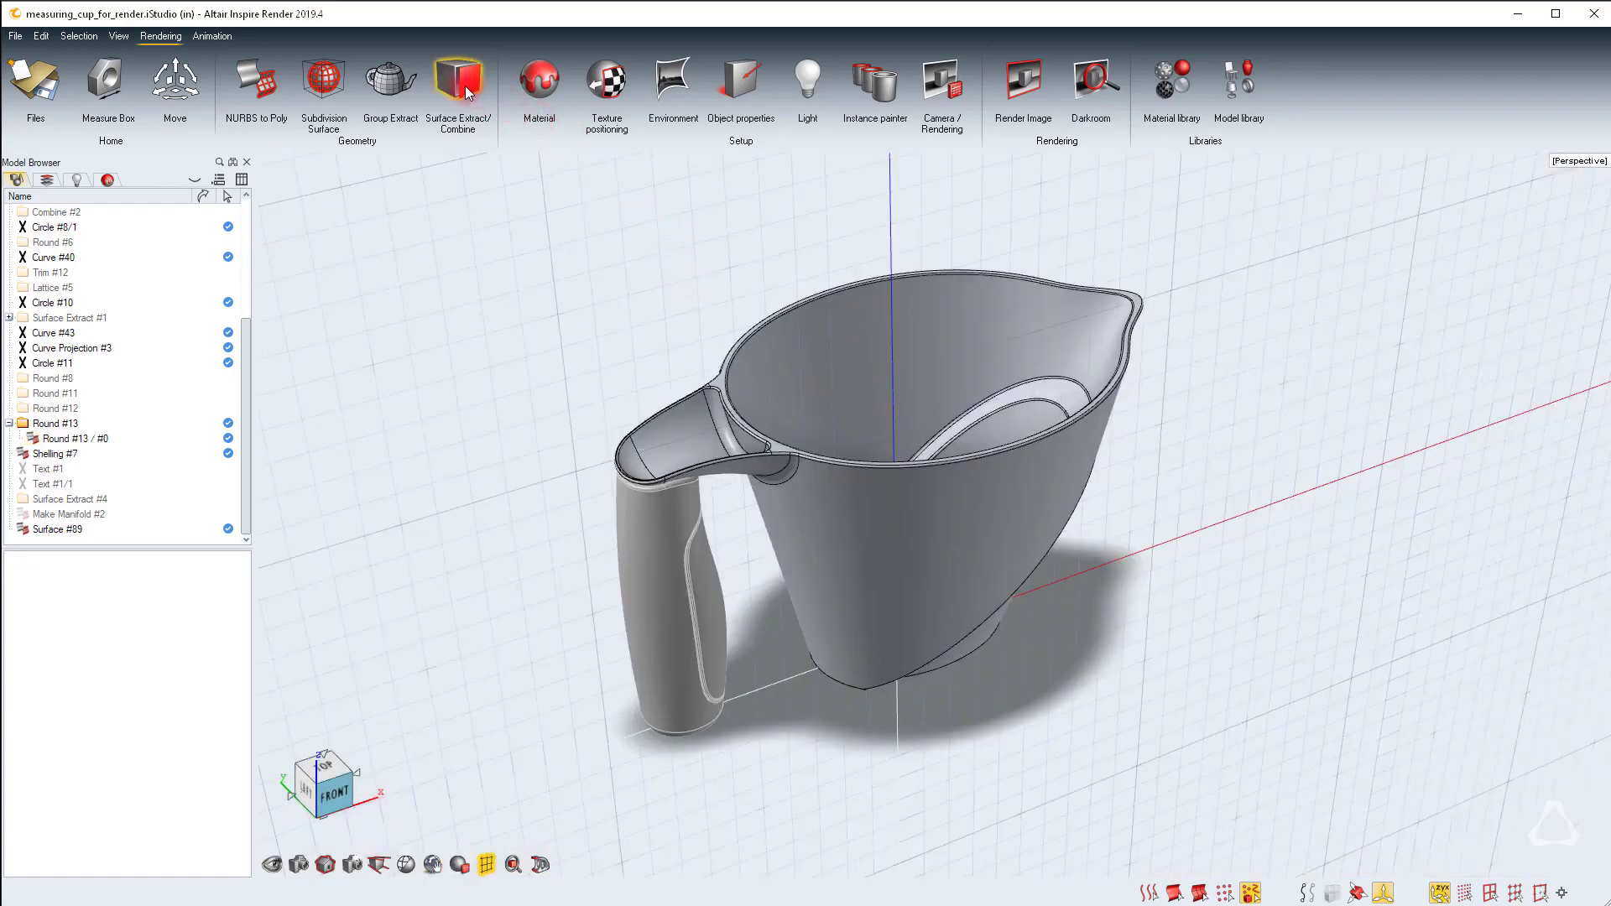
{"action": "left_click", "coordinate": [466, 86]}
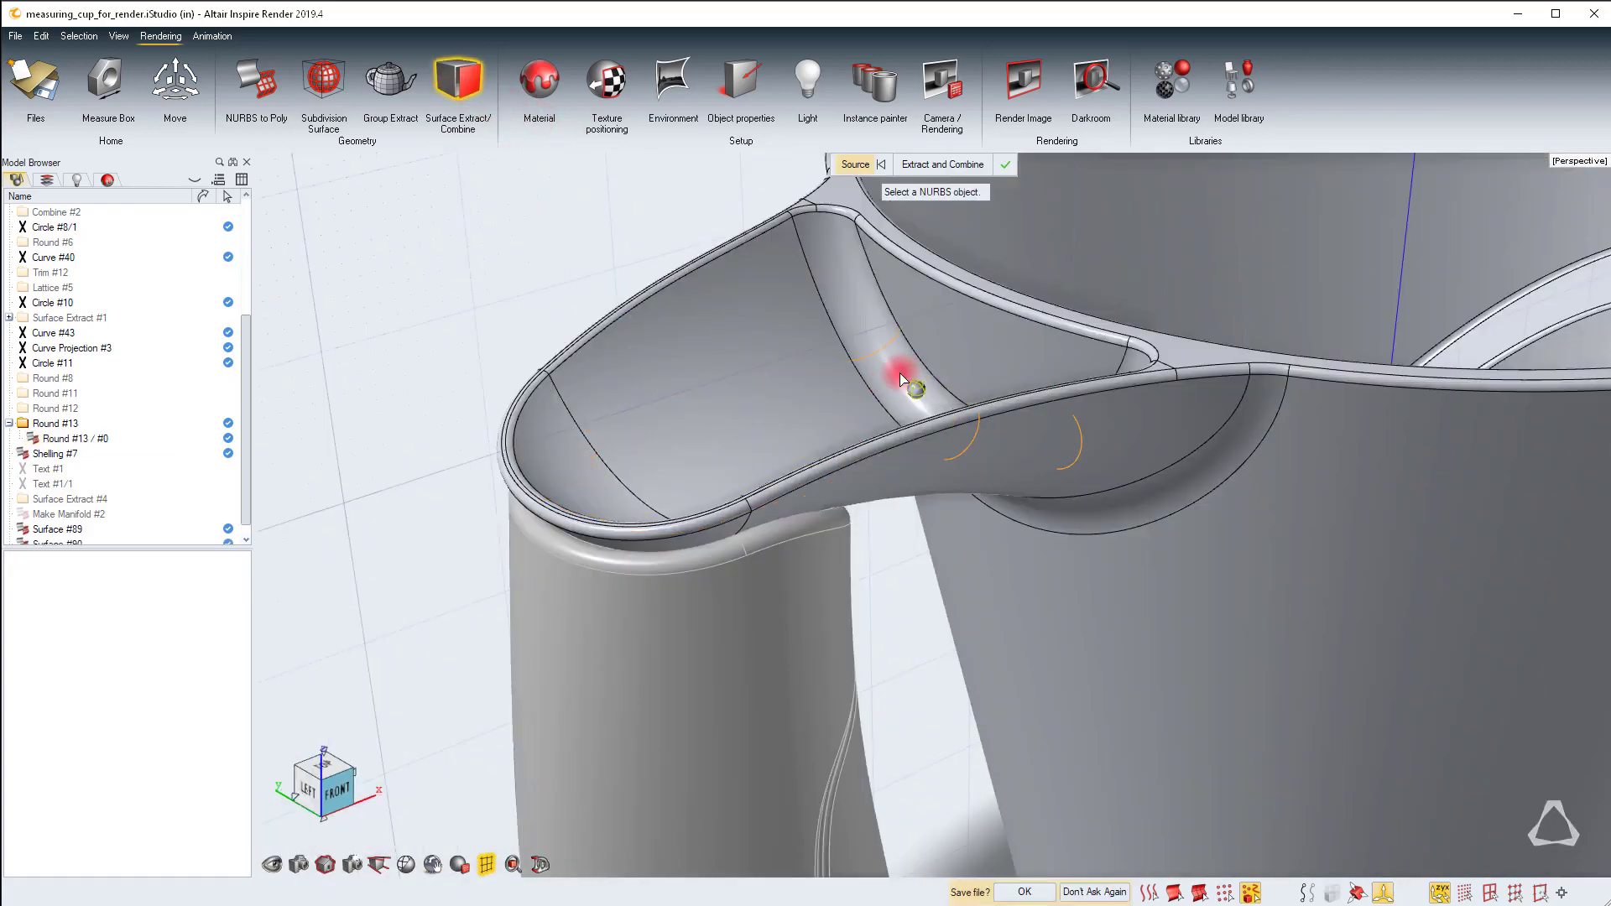
{"action": "scroll", "coordinate": [691, 395], "scroll_direction": "down", "scroll_amount": 2}
{"action": "scroll", "coordinate": [691, 394], "scroll_direction": "up", "scroll_amount": 1}
{"action": "left_click", "coordinate": [692, 395]}
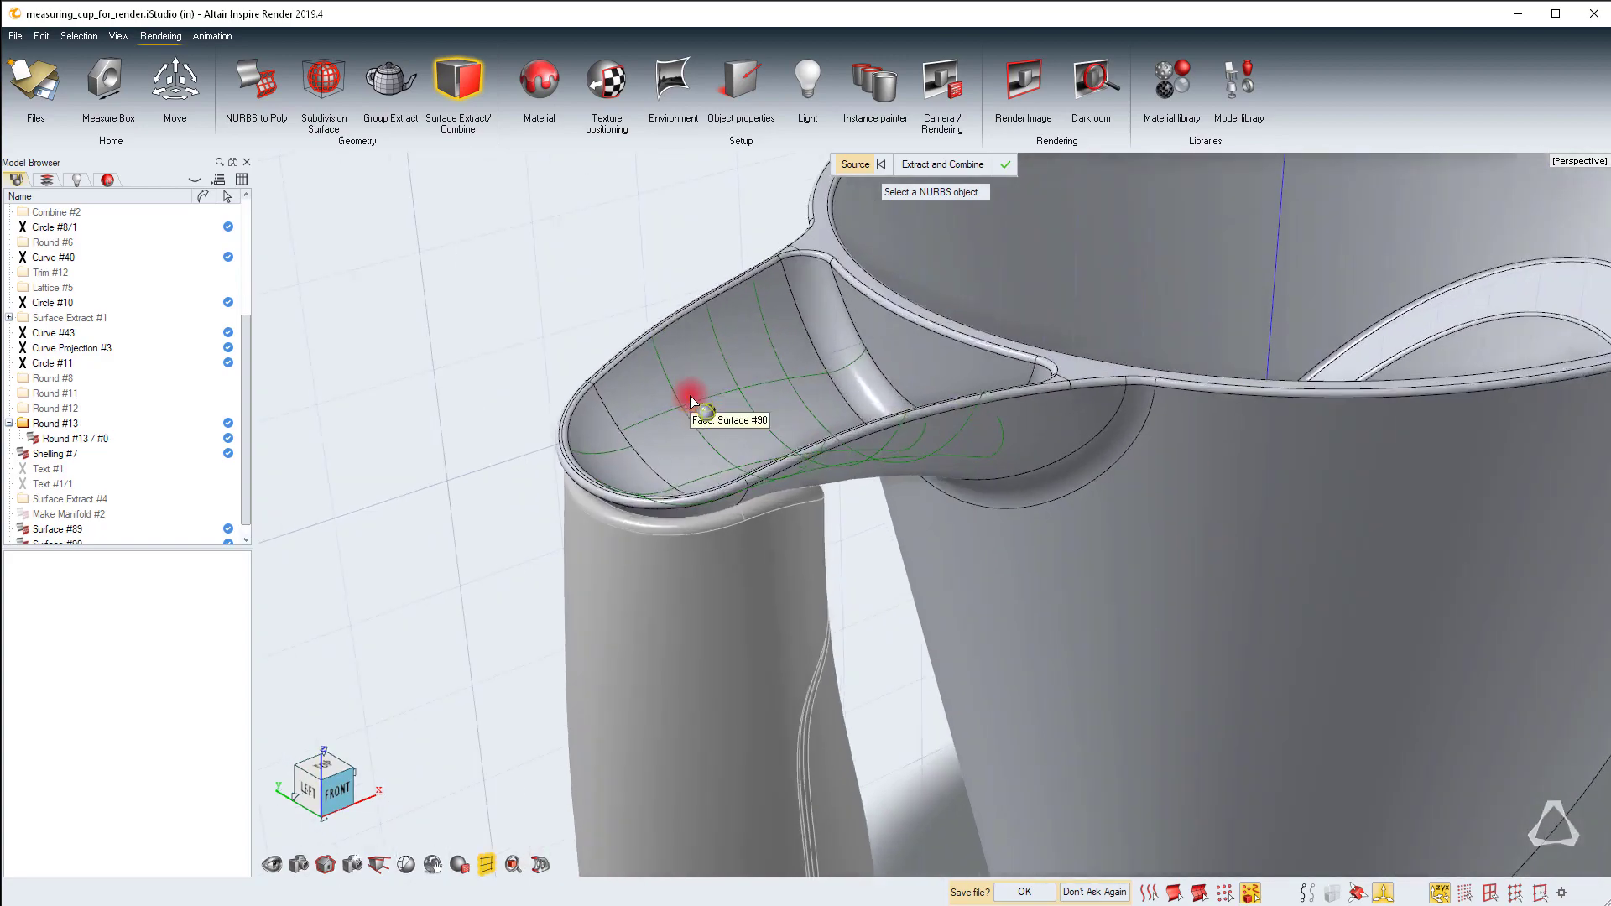
{"action": "left_click", "coordinate": [1004, 164]}
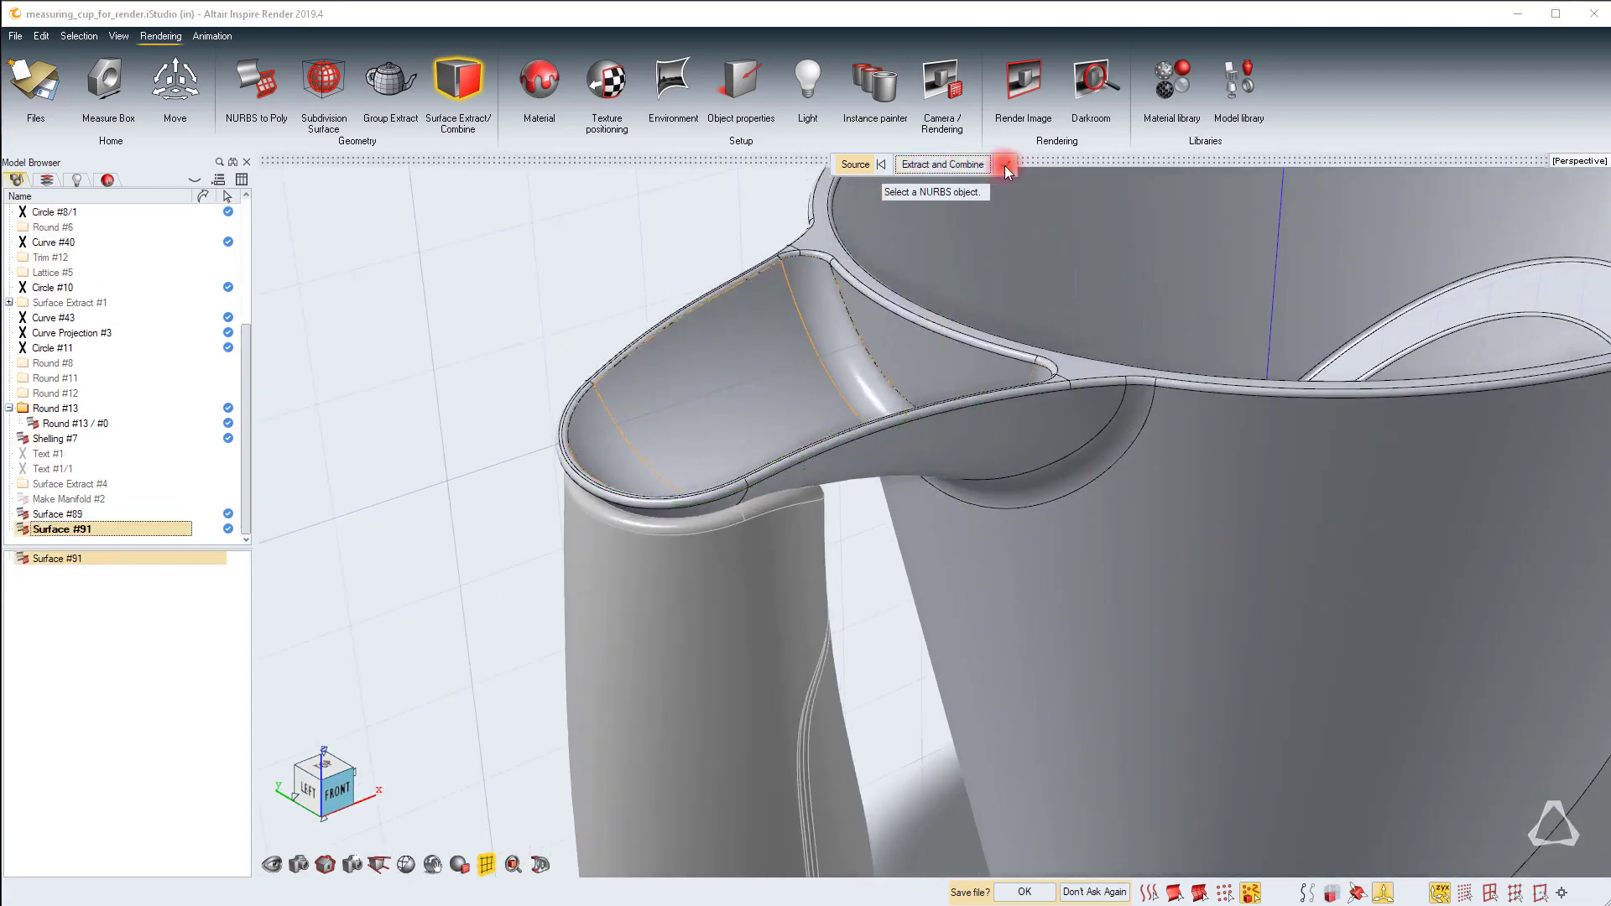
Apply the Frosted Glass #5 material from the material library to the extracted handle recess surface
{"action": "left_click", "coordinate": [1158, 100]}
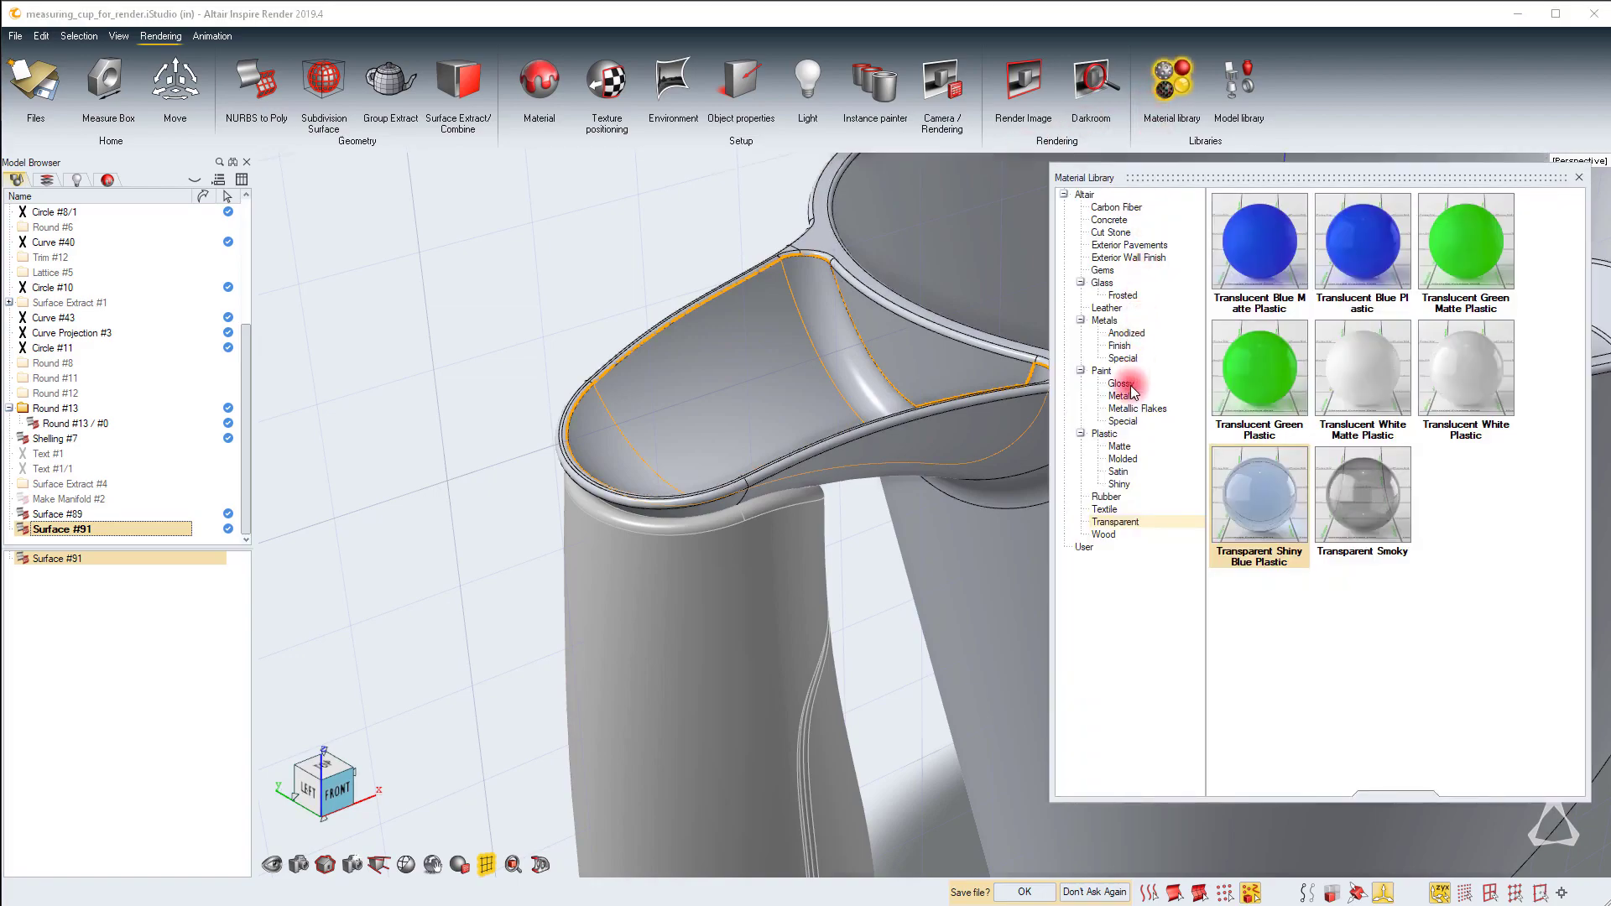
{"action": "left_click", "coordinate": [1123, 295]}
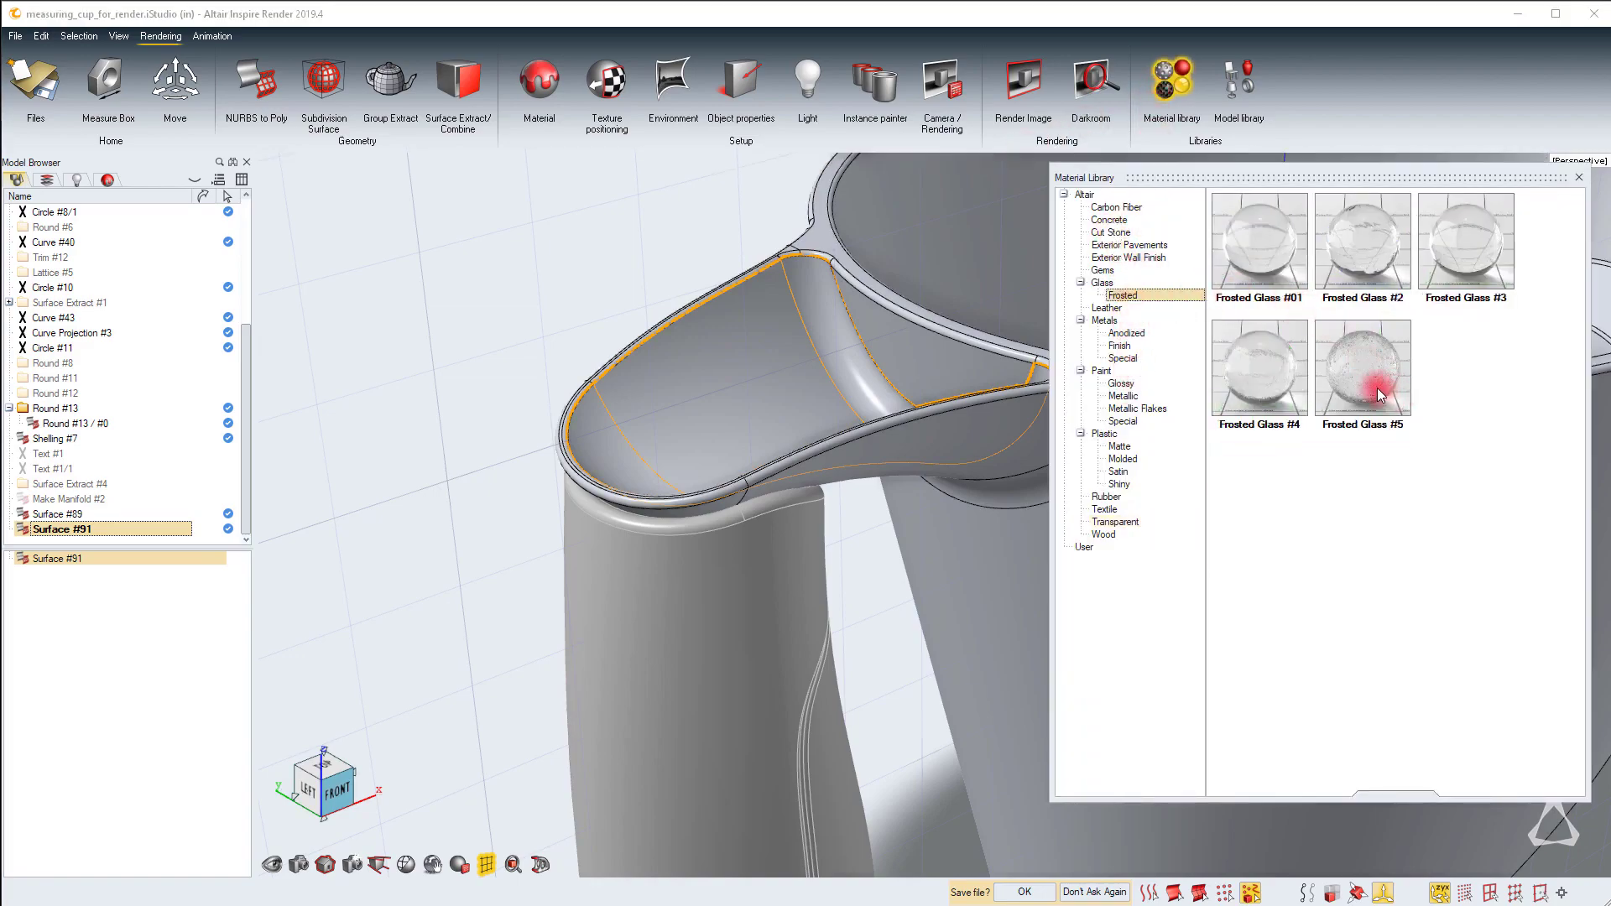
{"action": "left_click_drag", "start_coordinate": [1354, 377], "coordinate": [593, 272]}
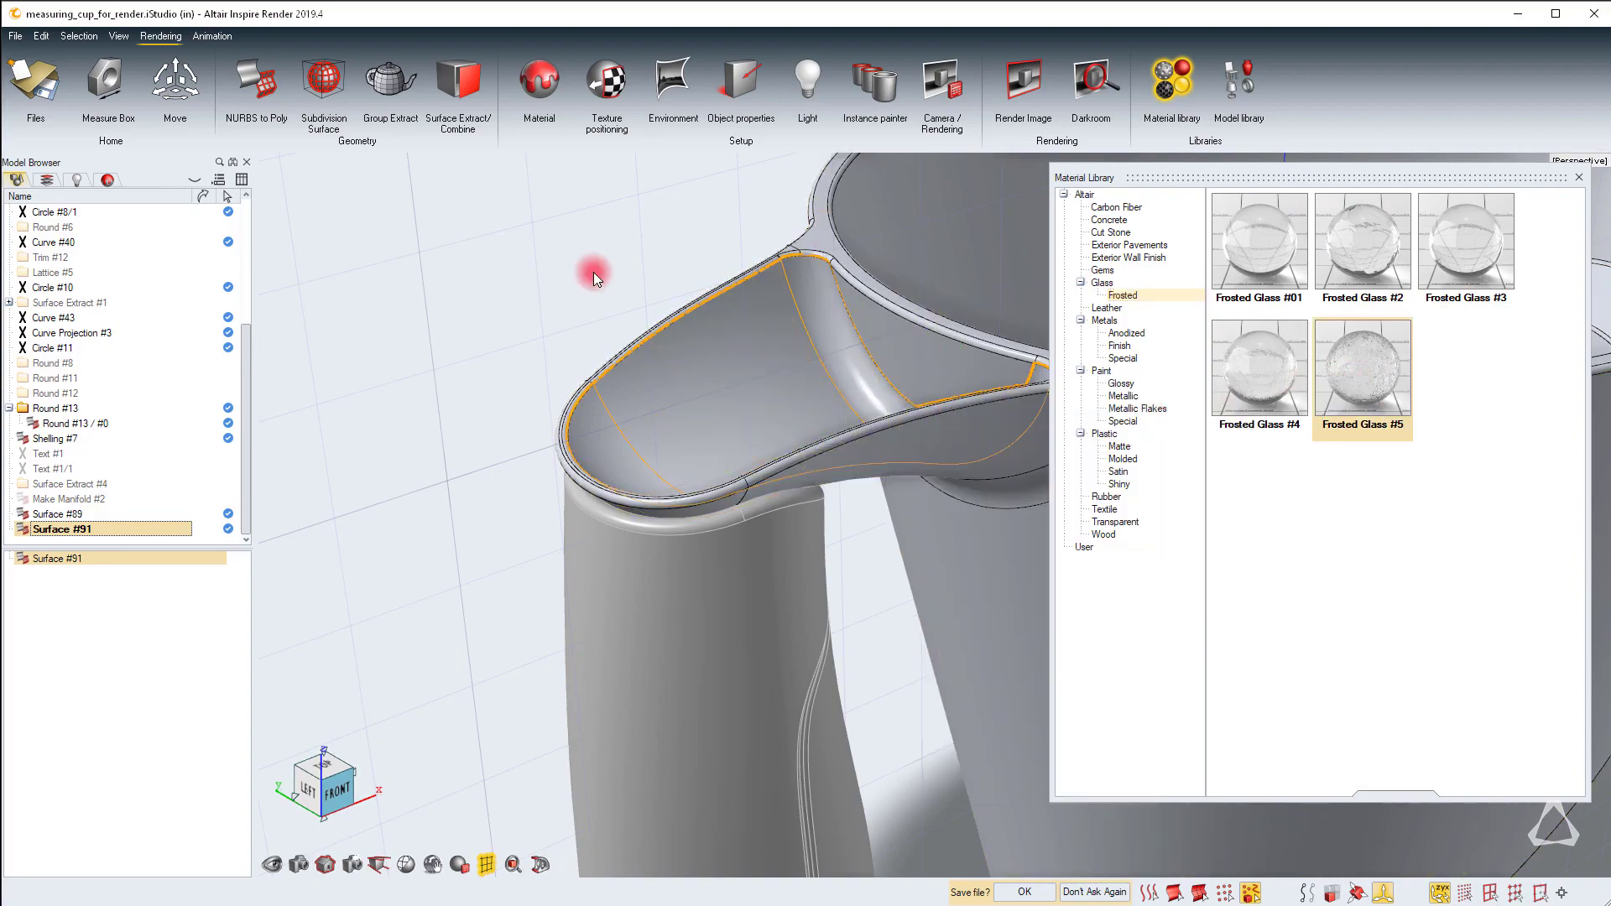
{"action": "left_click", "coordinate": [1578, 177]}
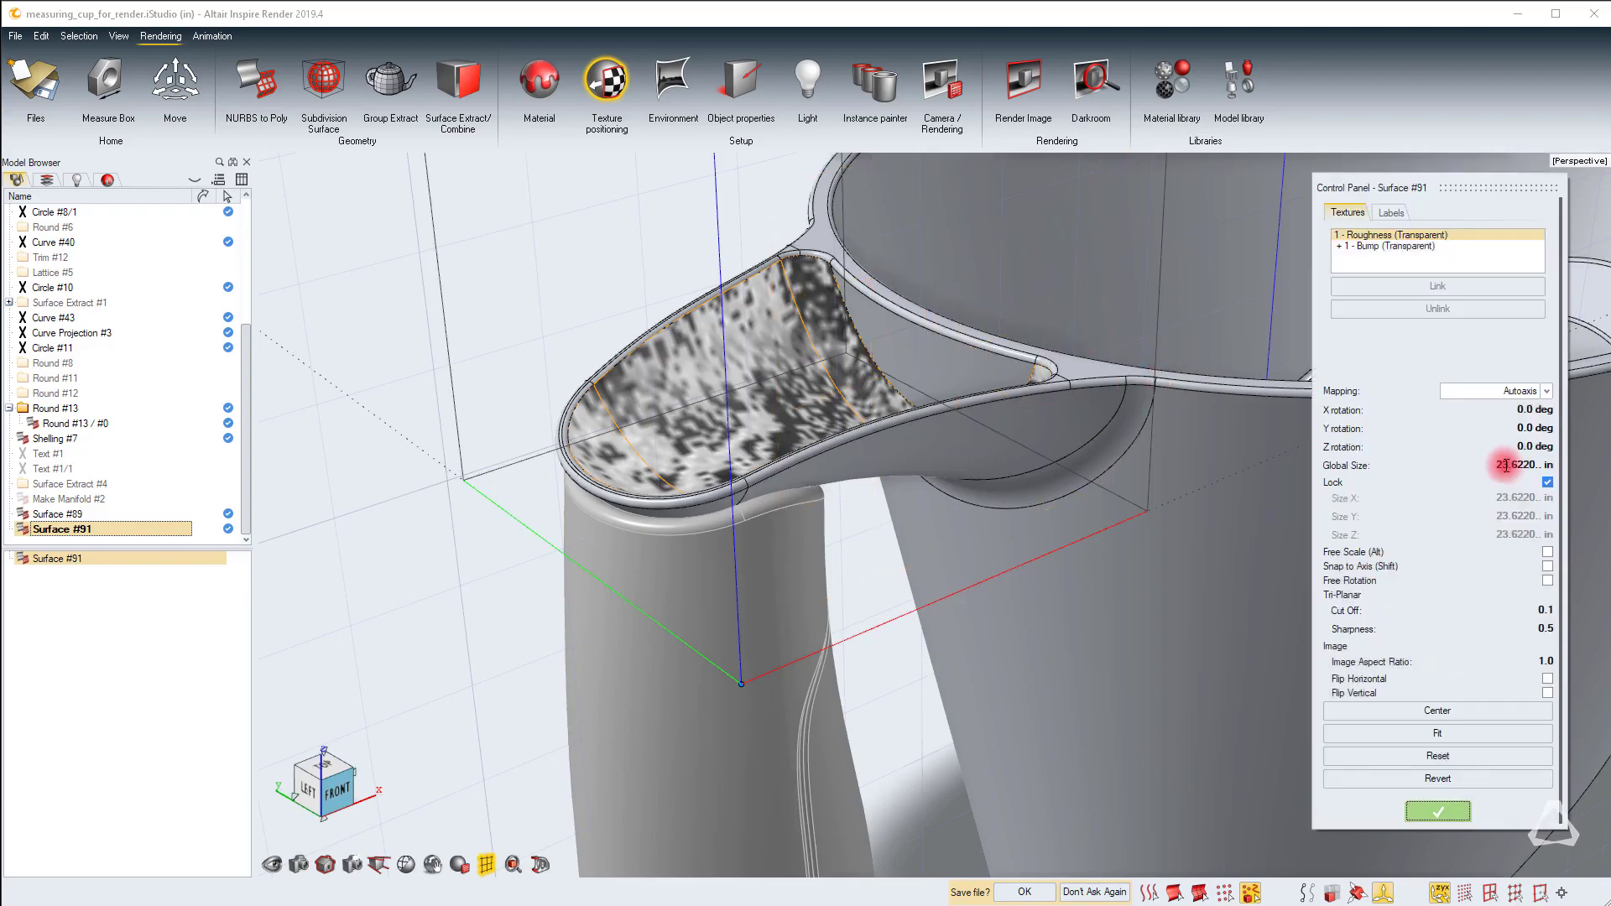
Change the Global Size of the frosted glass roughness texture on the extracted handle recess surface
{"action": "double_click", "coordinate": [1506, 464]}
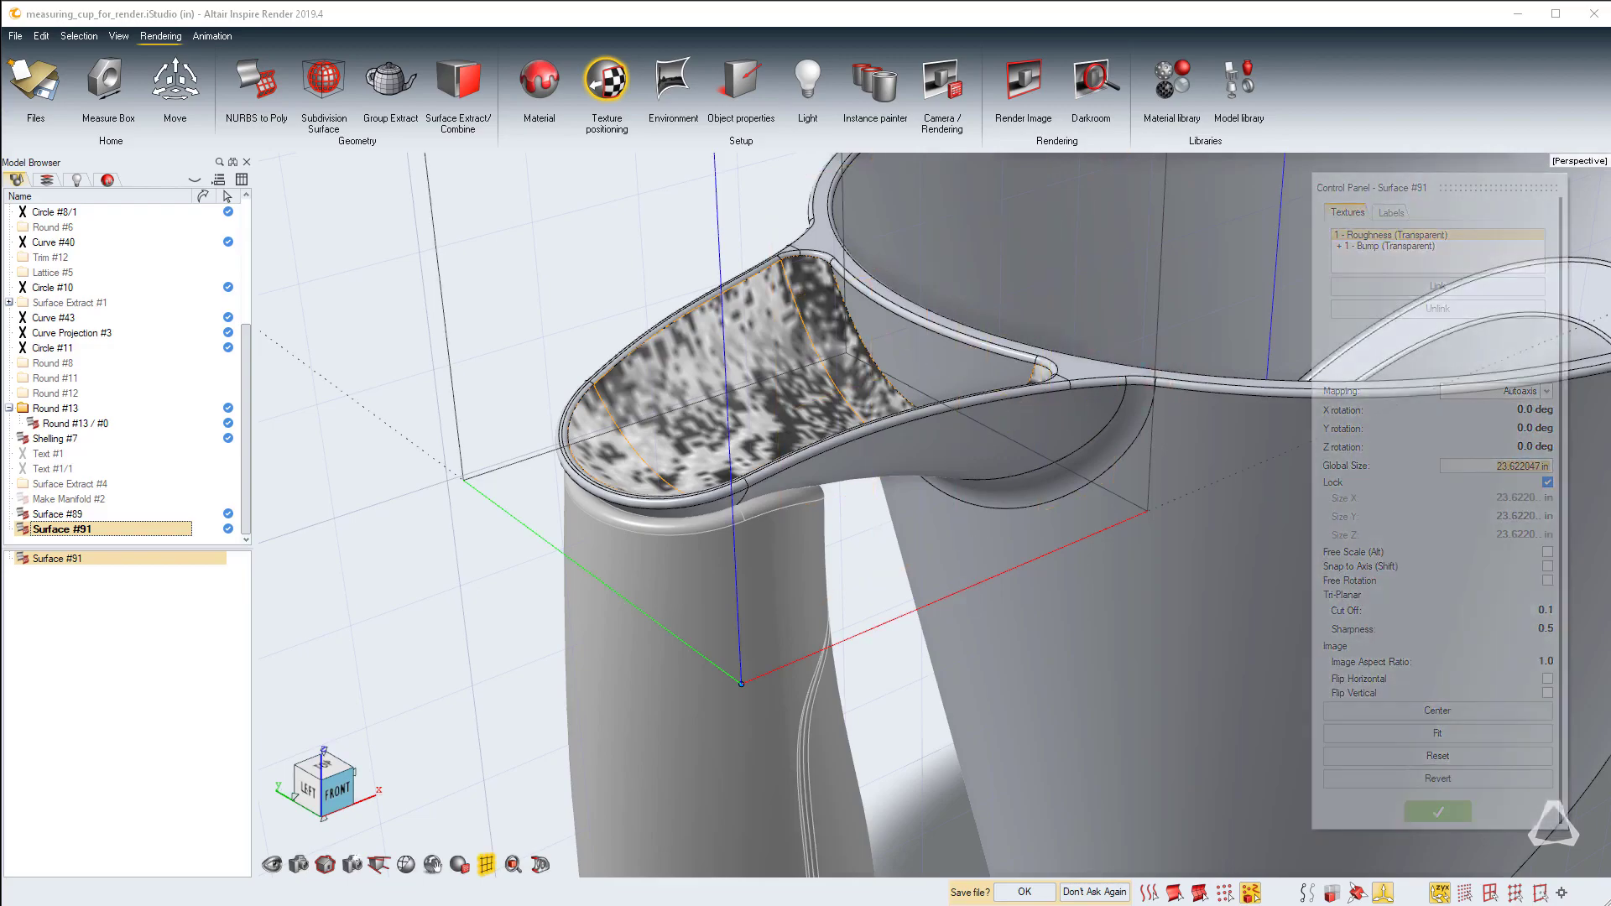
{"action": "key", "text": "Return"}
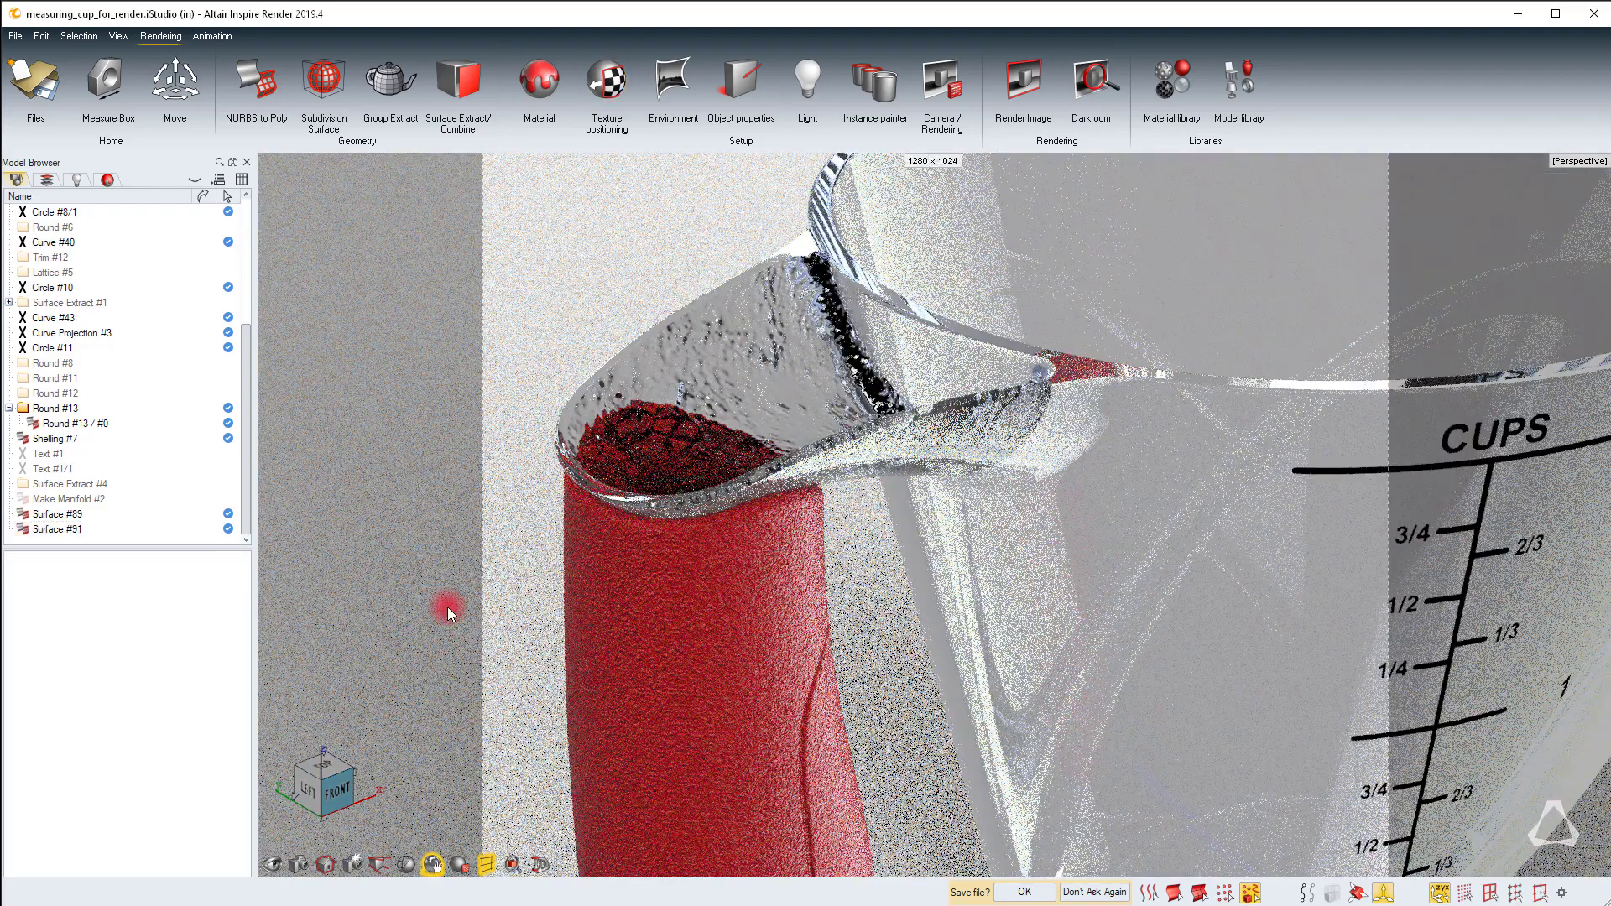
Examine the ground plane and the vertical light planes around the cup by selecting them one after another
{"action": "scroll", "coordinate": [447, 606], "scroll_direction": "down", "scroll_amount": 5}
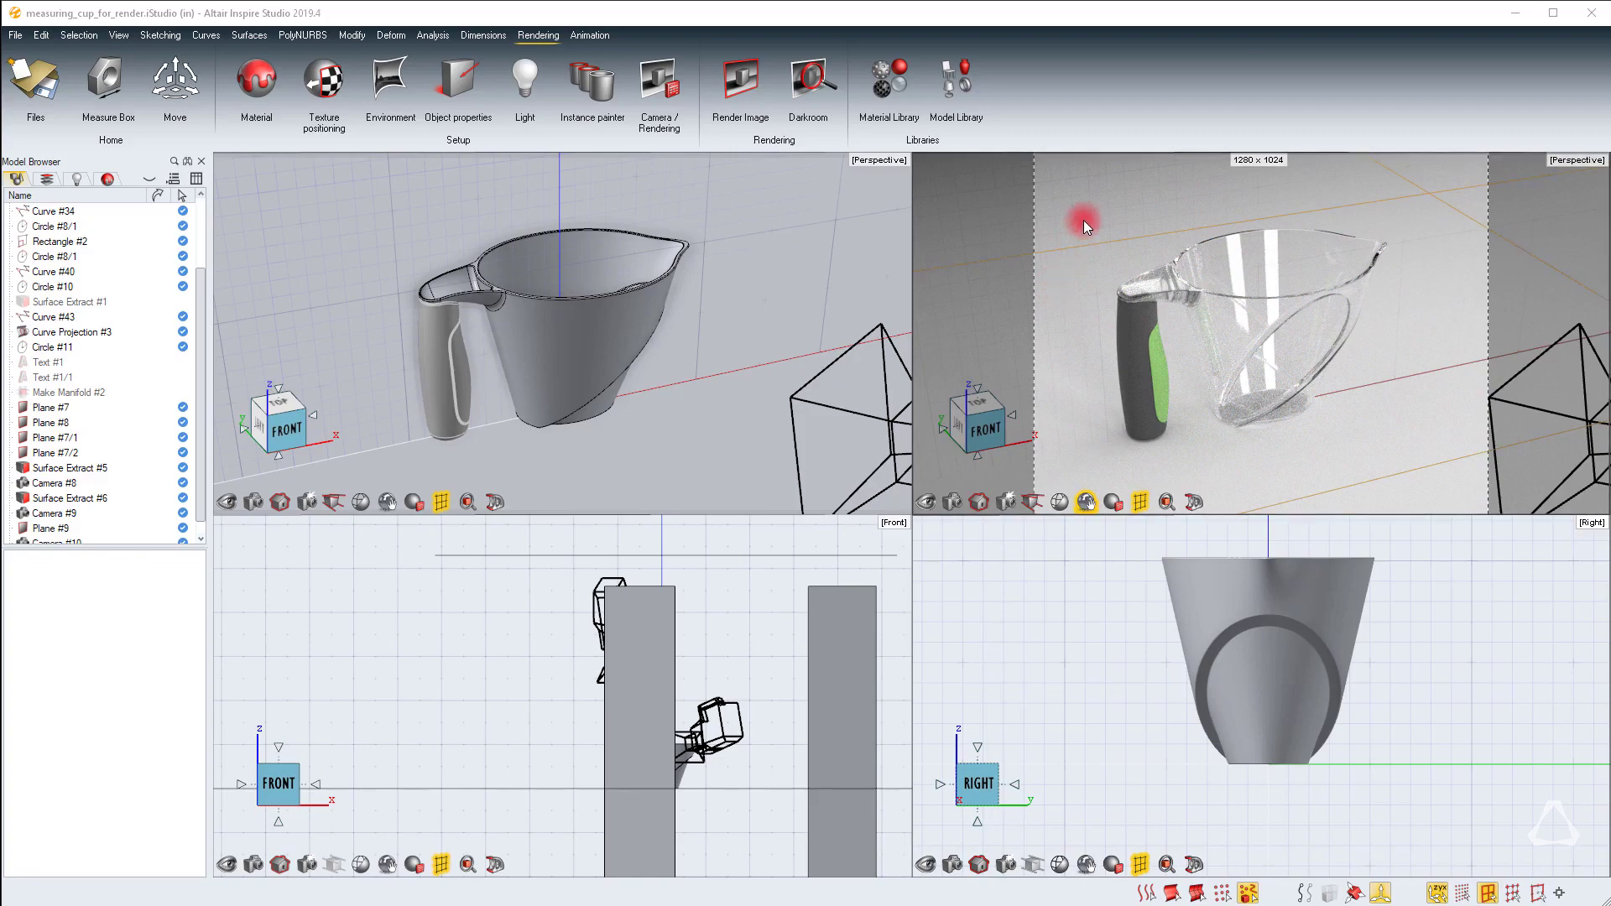
{"action": "left_click", "coordinate": [774, 332]}
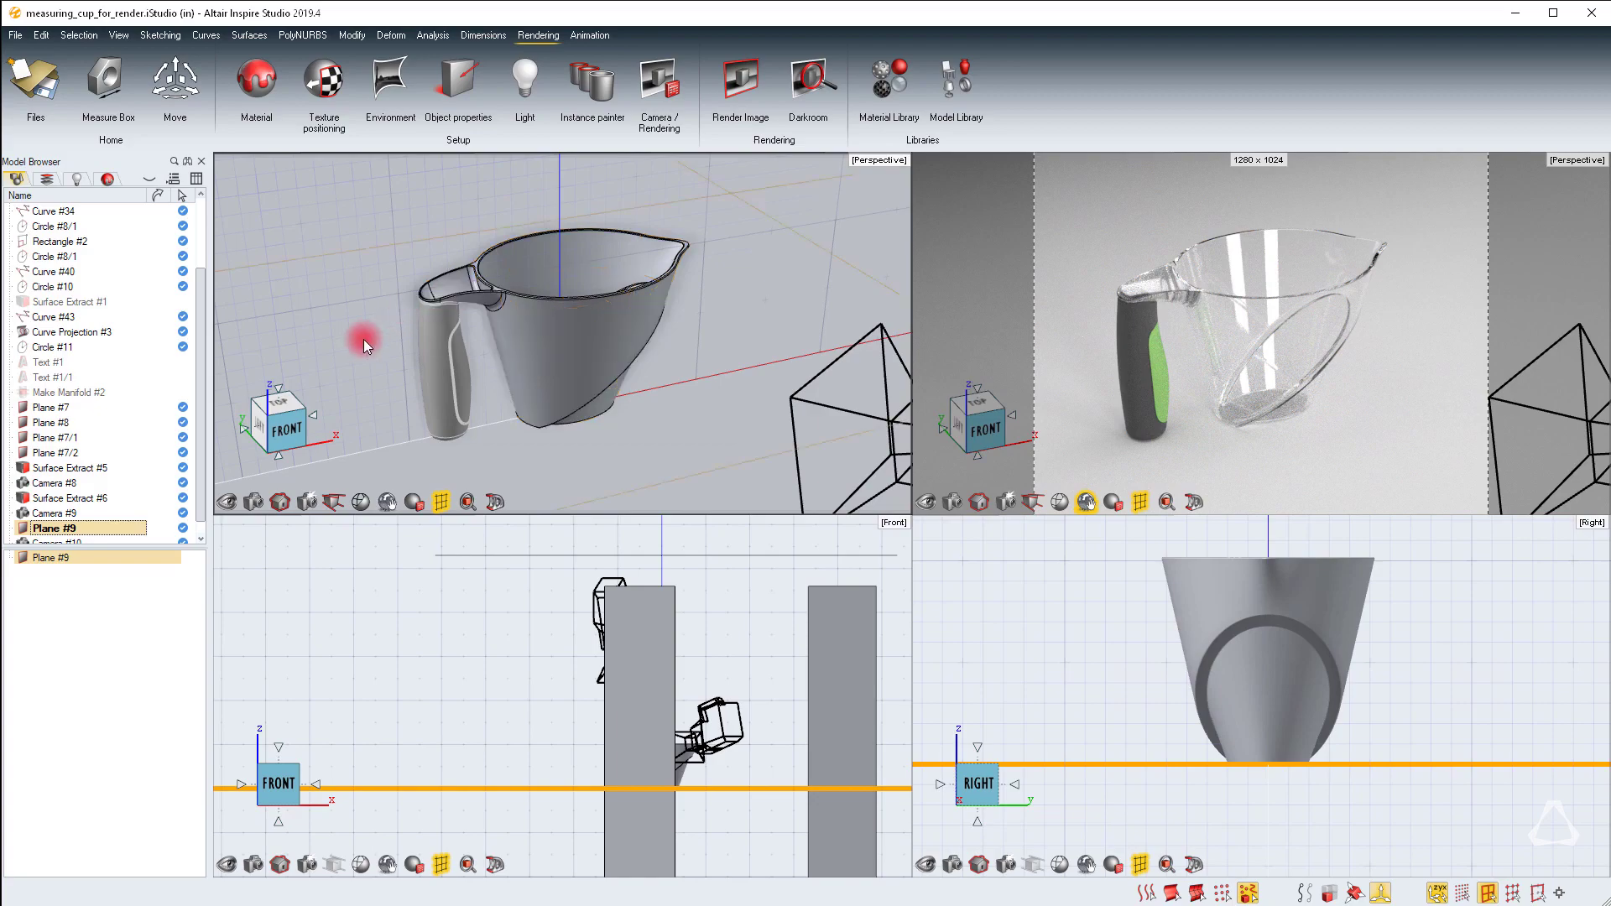
{"action": "left_click", "coordinate": [253, 502]}
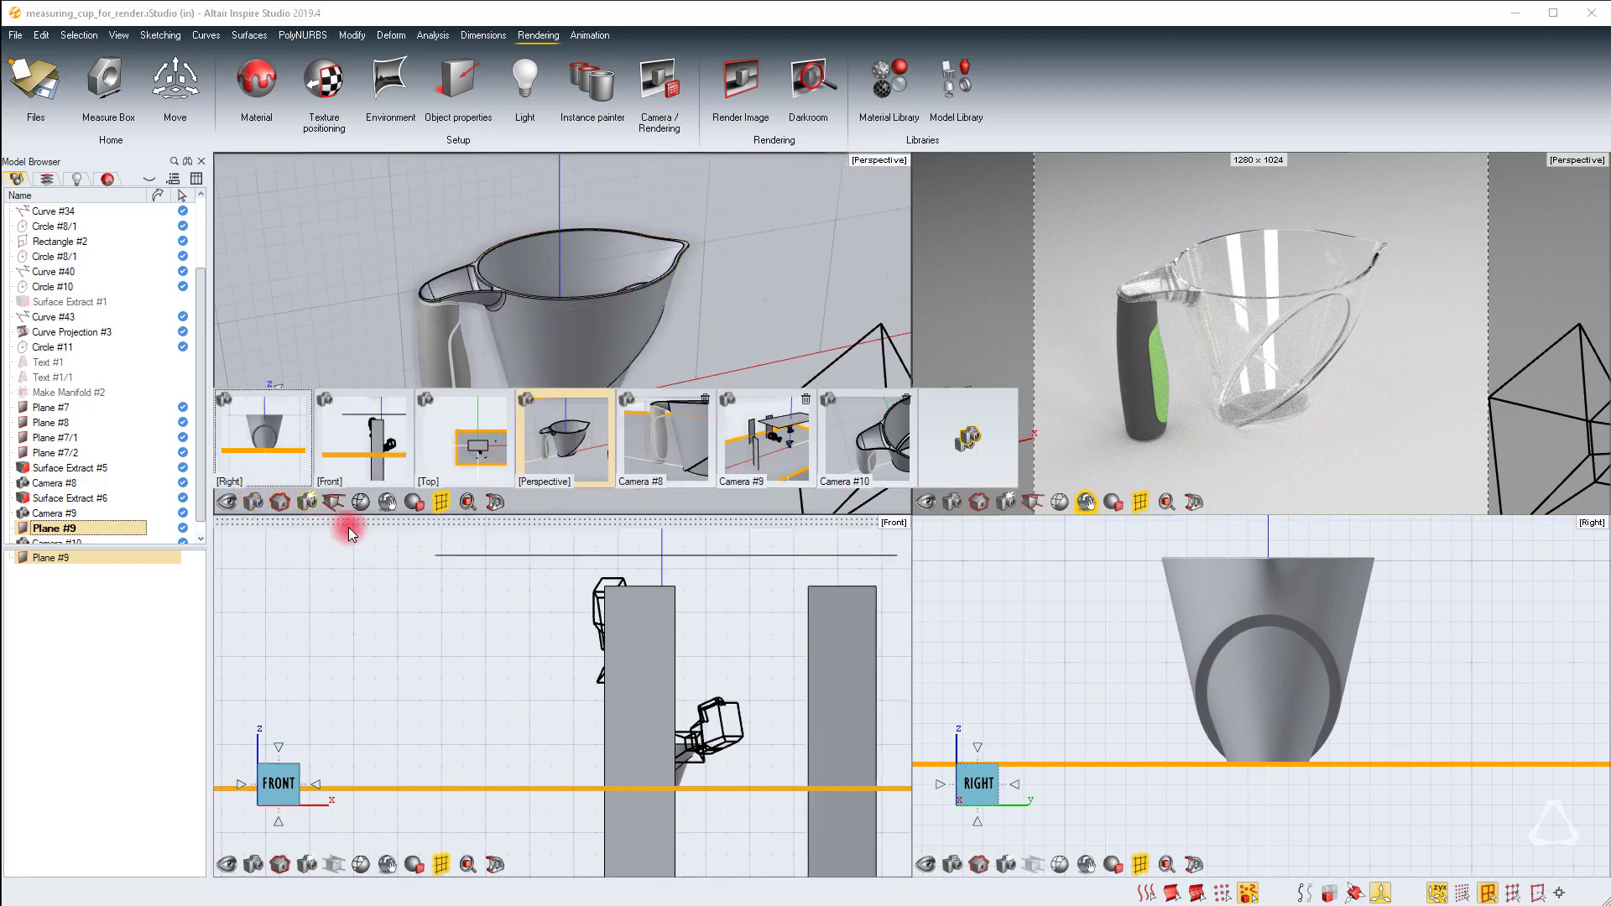
{"action": "left_click", "coordinate": [443, 602]}
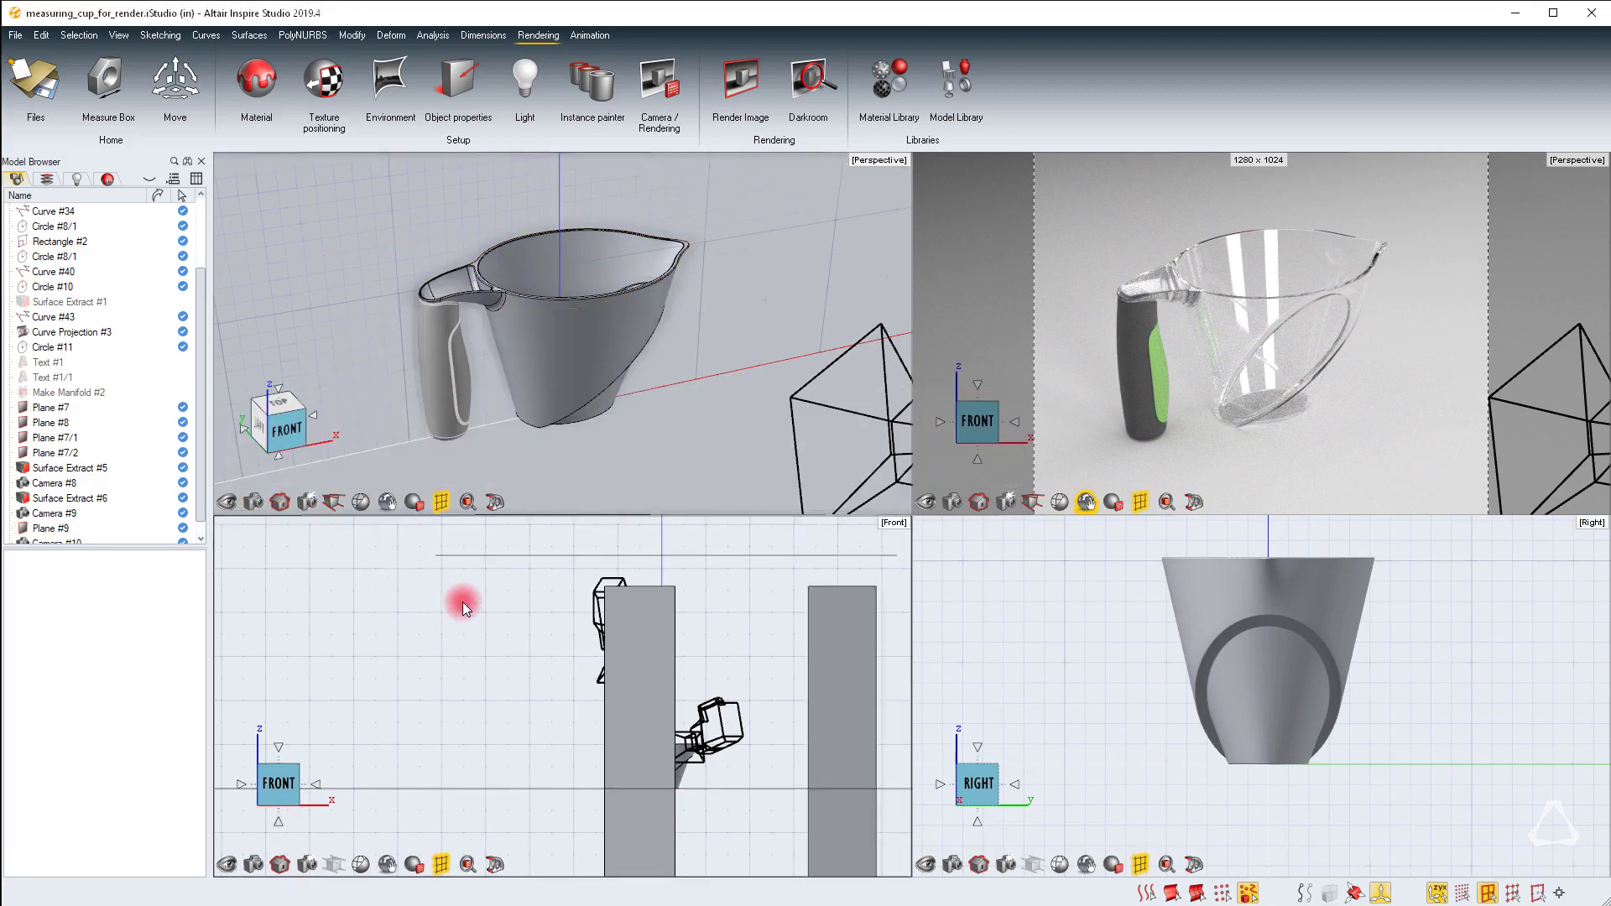
{"action": "left_click", "coordinate": [673, 653]}
{"action": "left_click", "coordinate": [829, 641]}
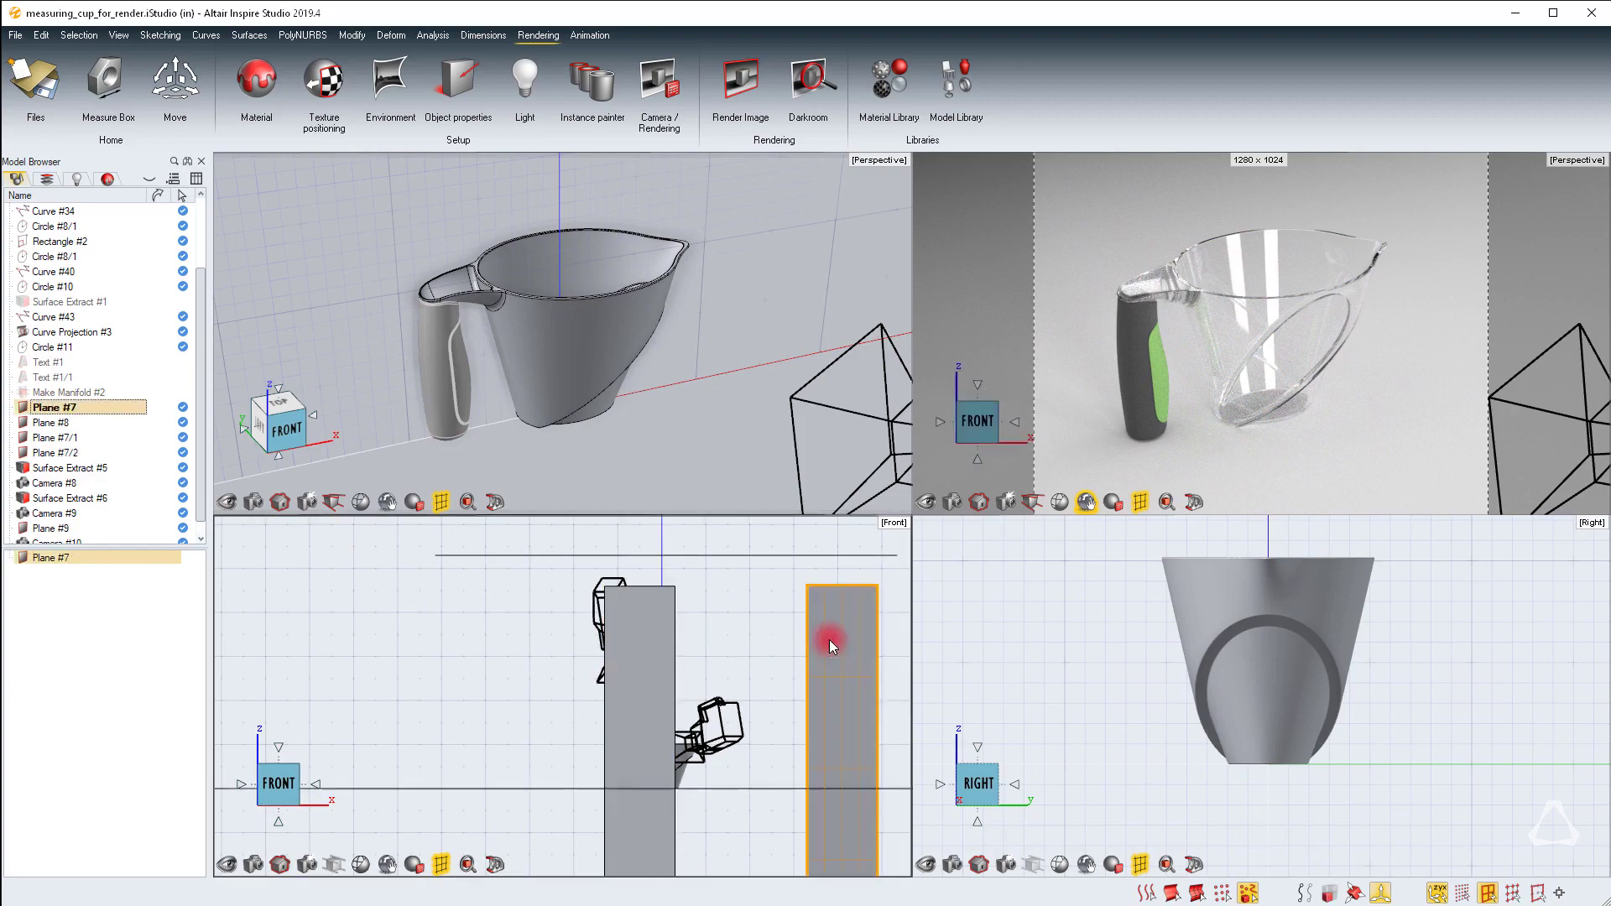
{"action": "middle_click_drag", "start_coordinate": [643, 721], "coordinate": [535, 697]}
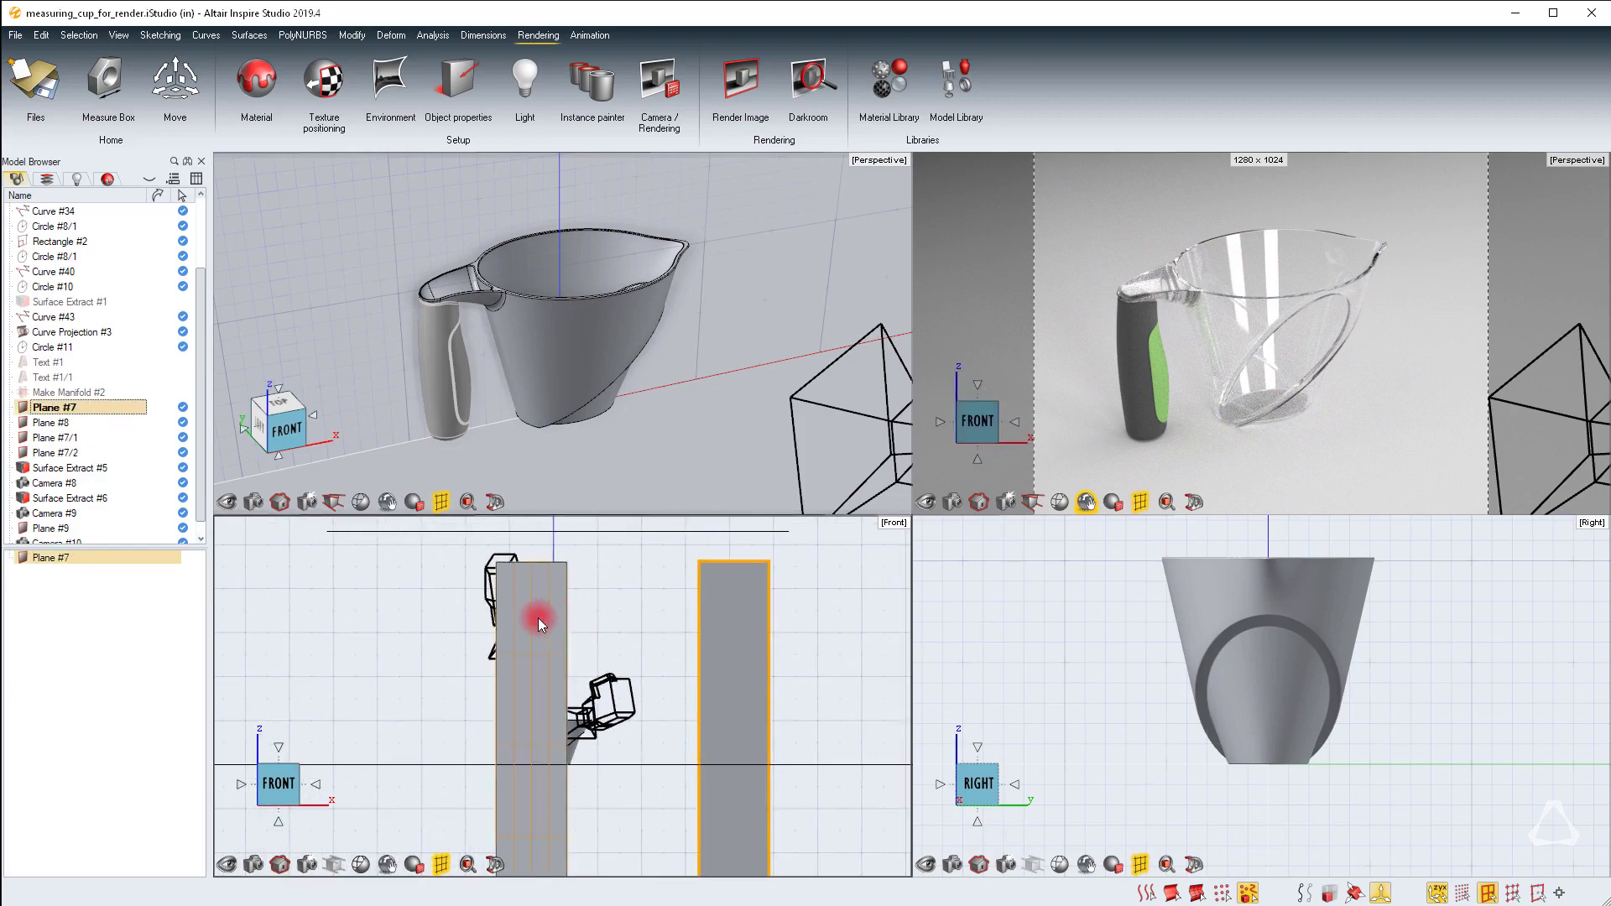
Check the emitter material settings of Plane #7/2 and select the other vertical and the overhead light planes
{"action": "double_click", "coordinate": [537, 664]}
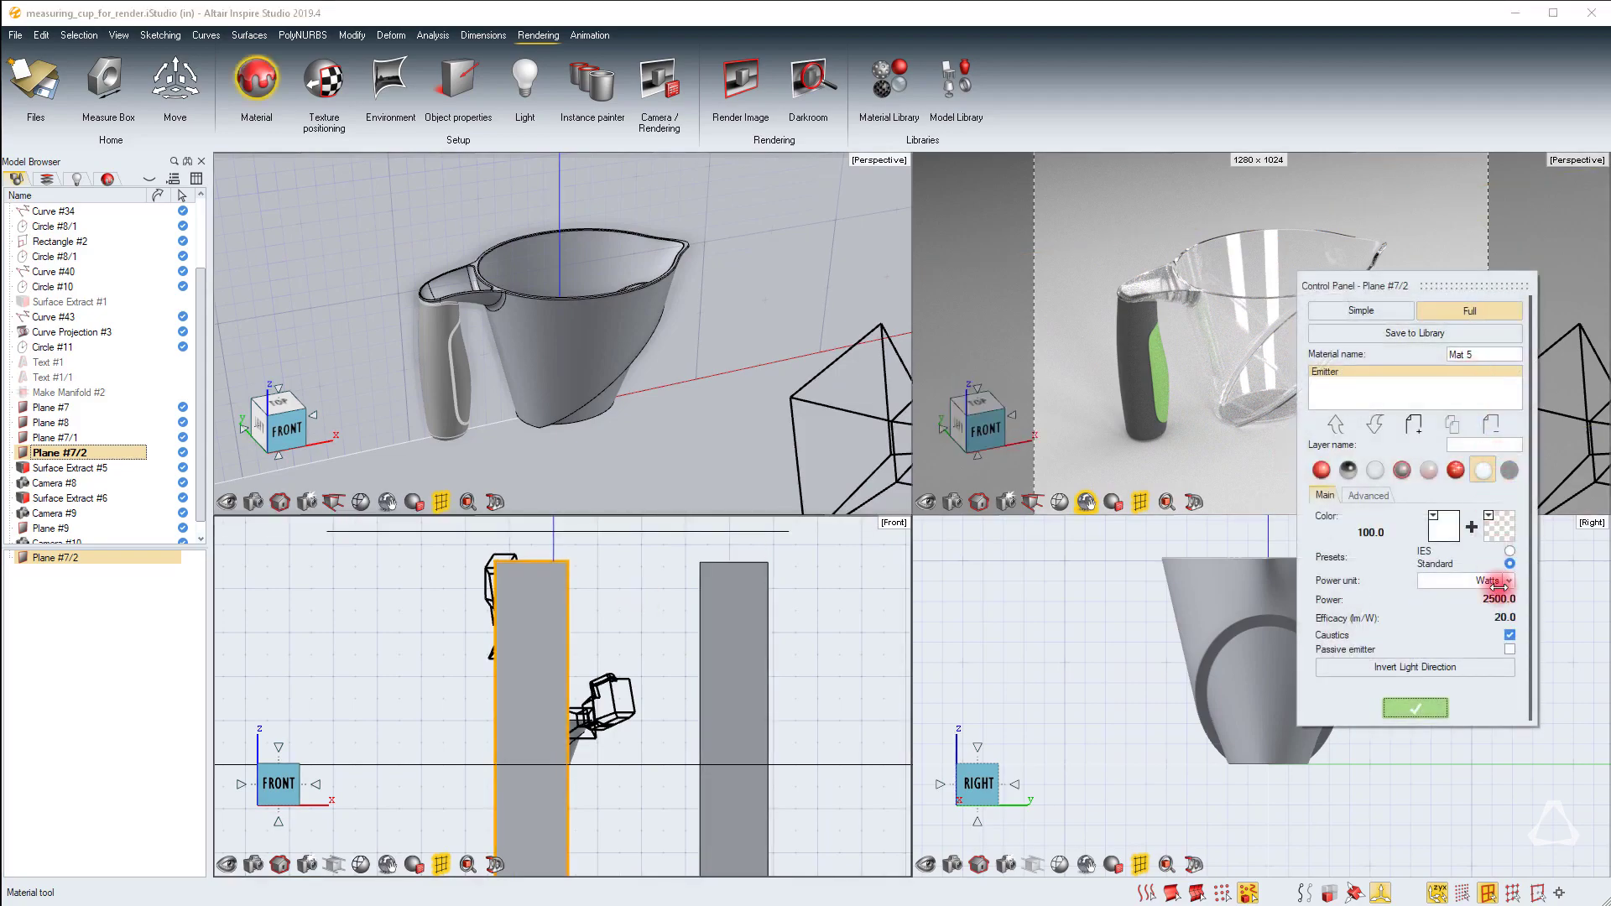
{"action": "left_click", "coordinate": [1437, 709]}
{"action": "left_click", "coordinate": [729, 617]}
{"action": "left_click_drag", "start_coordinate": [852, 595], "coordinate": [752, 659]}
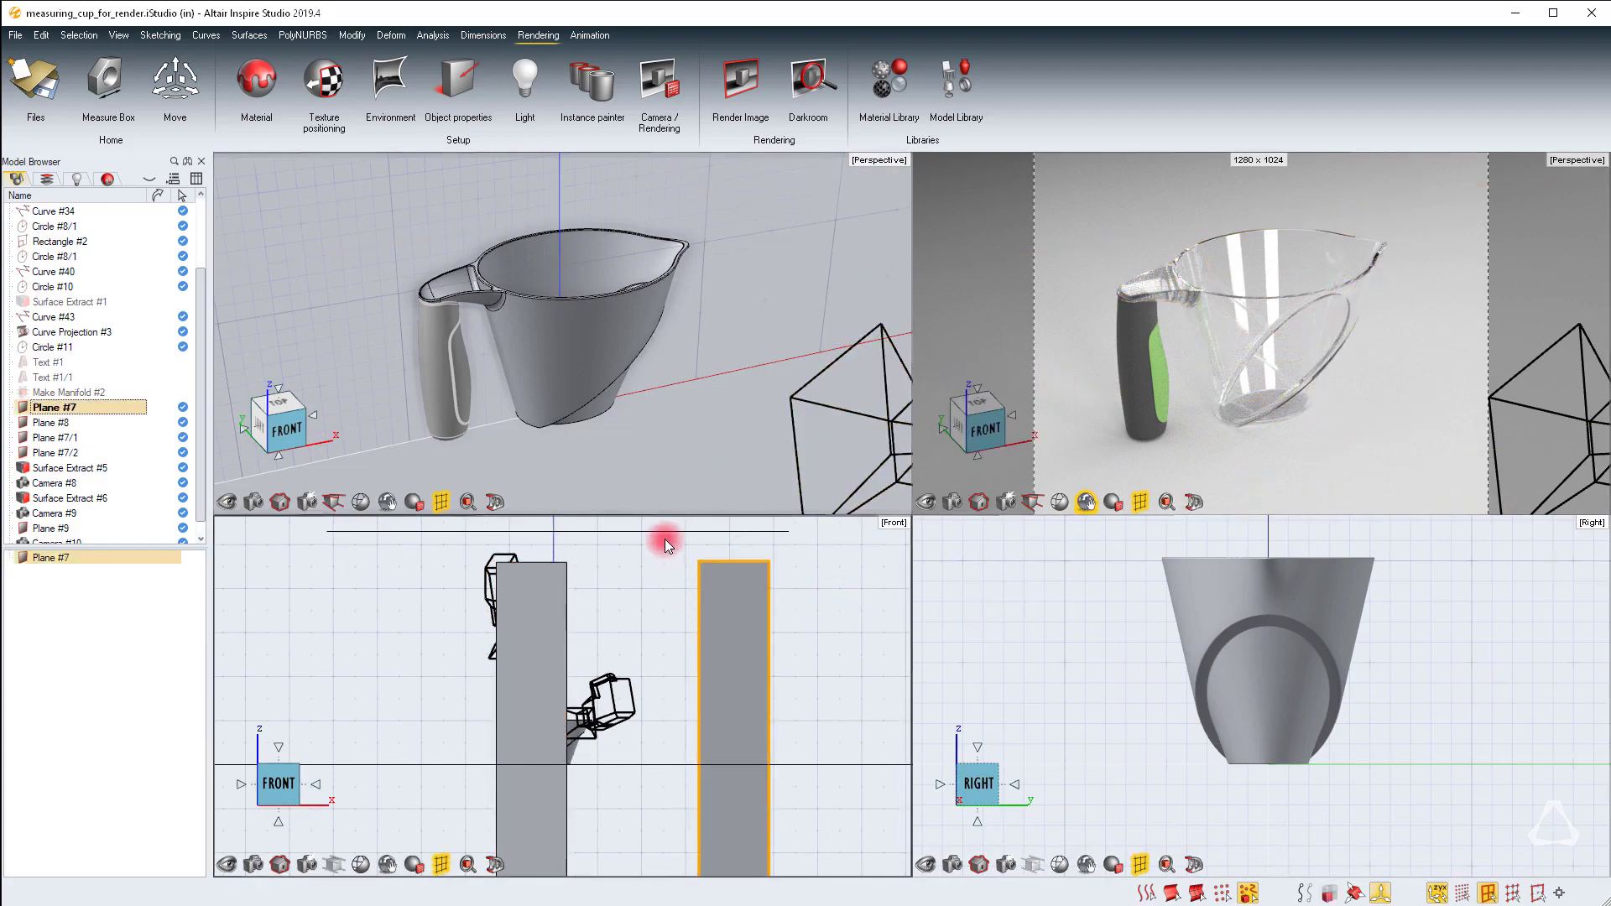
{"action": "left_click", "coordinate": [667, 536]}
Preview the live render through the saved Camera #8 and Camera #10 views and return it to the Perspective view
{"action": "left_click", "coordinate": [1284, 252]}
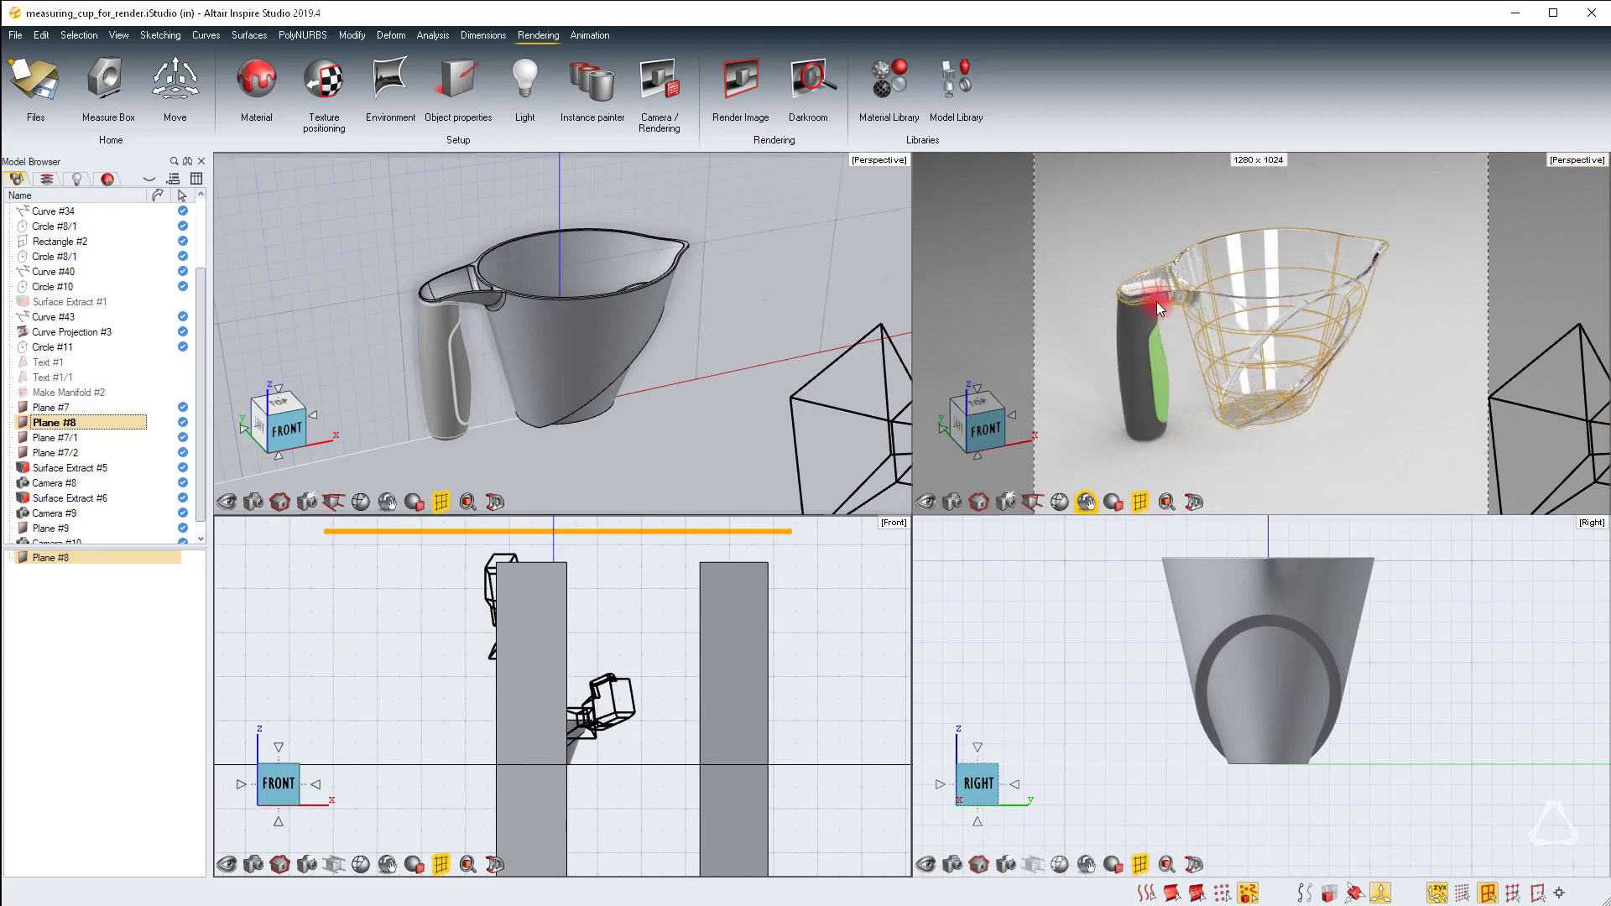
{"action": "left_click", "coordinate": [953, 502]}
{"action": "left_click", "coordinate": [1370, 438]}
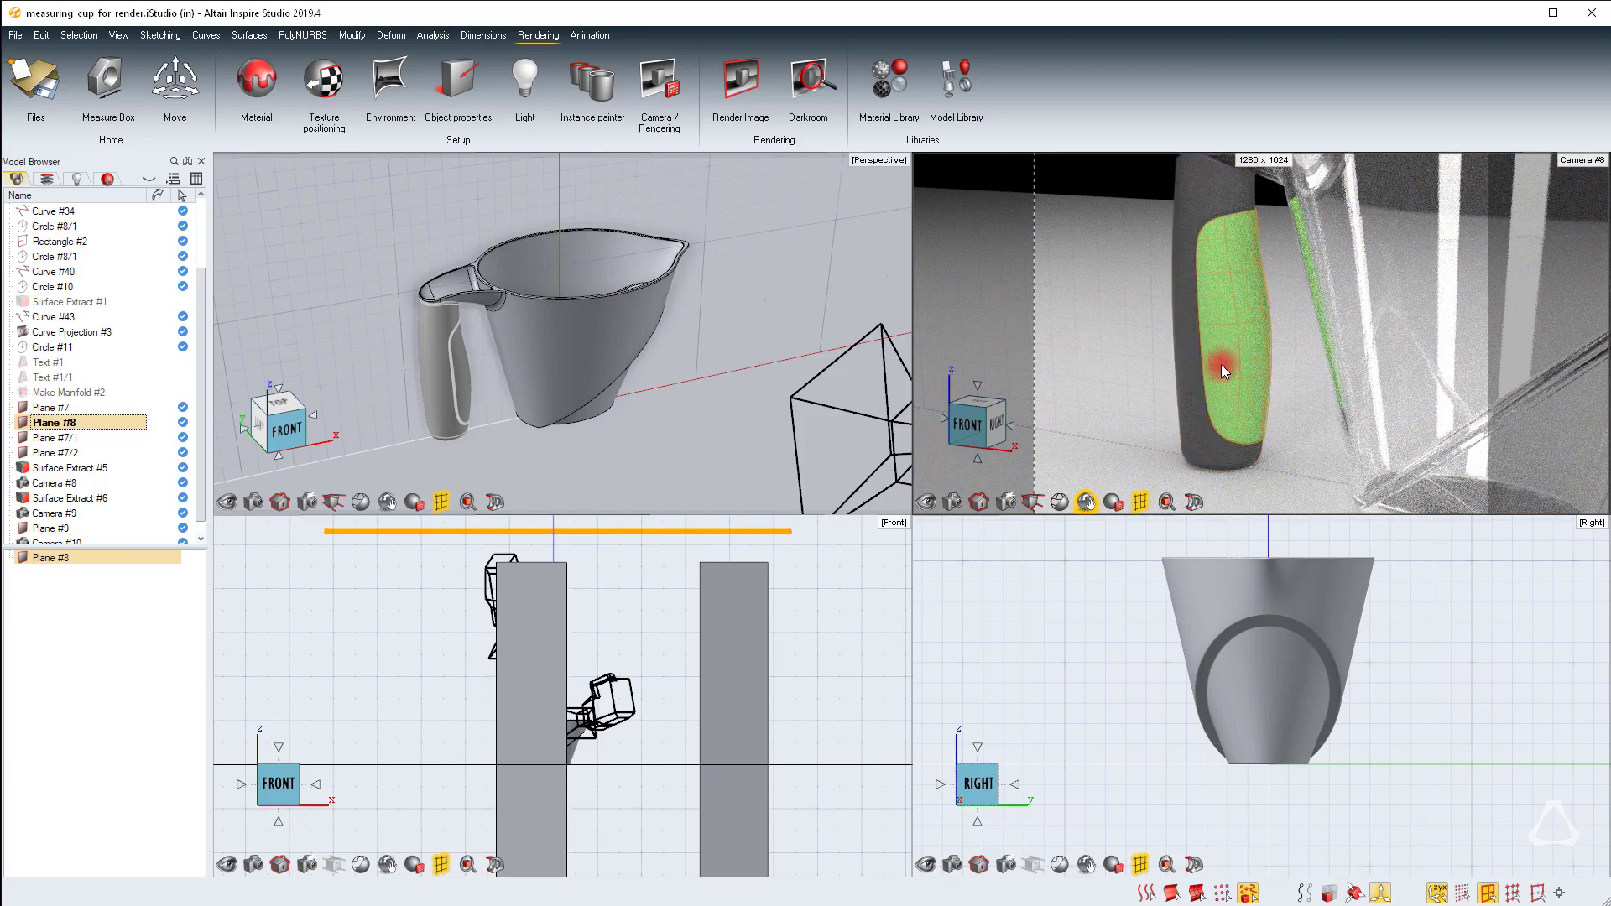
{"action": "left_click", "coordinate": [954, 502]}
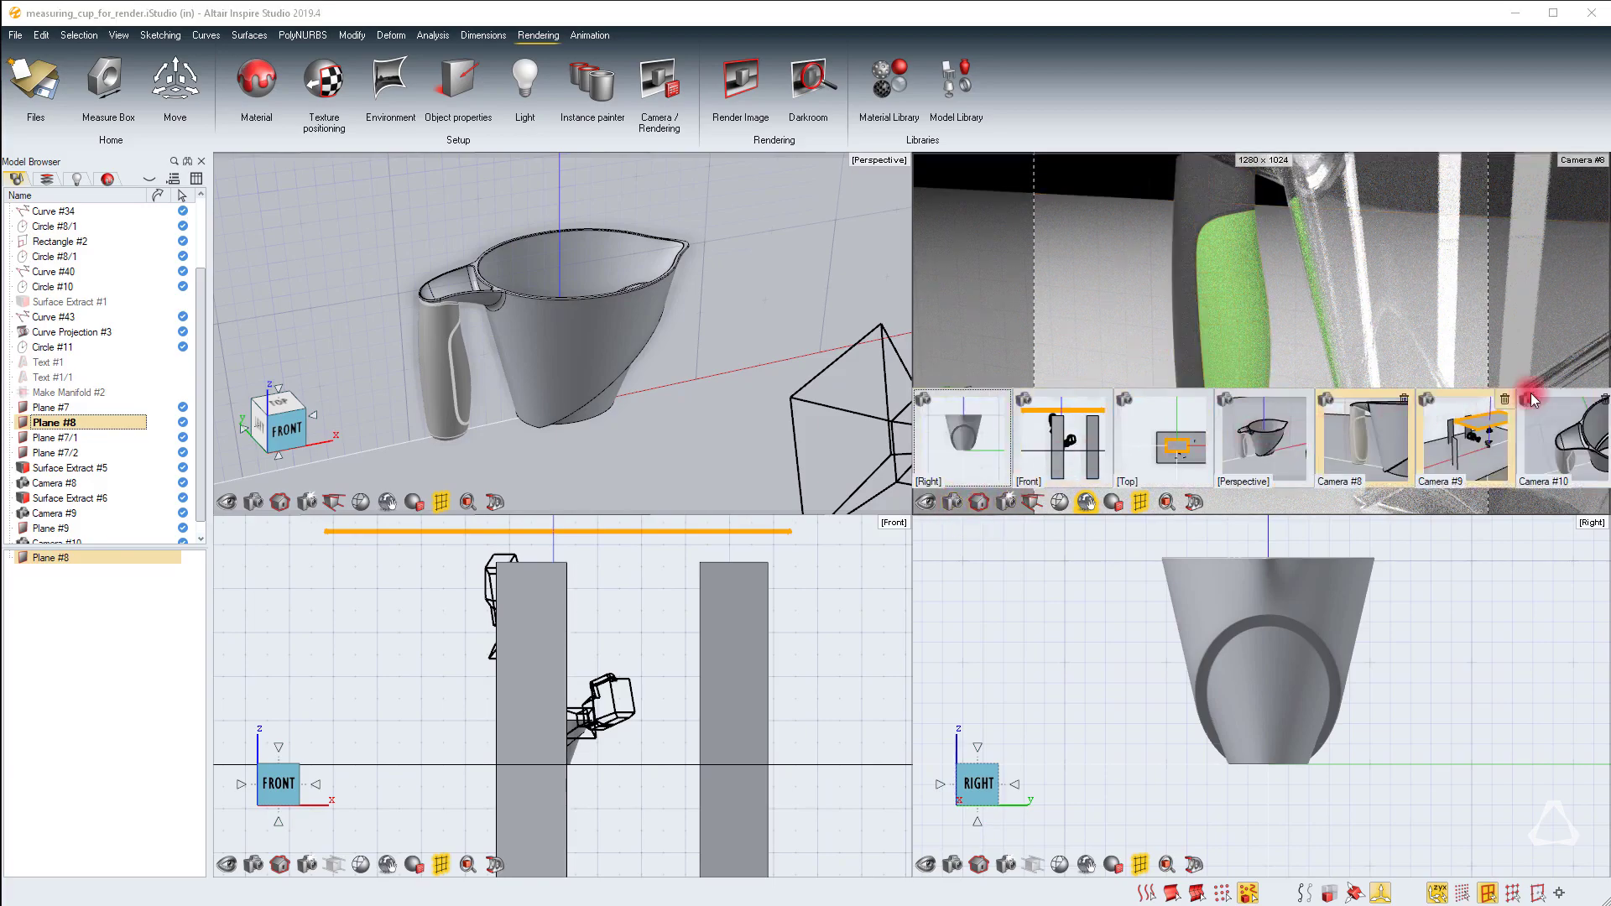
{"action": "left_click", "coordinate": [1566, 437]}
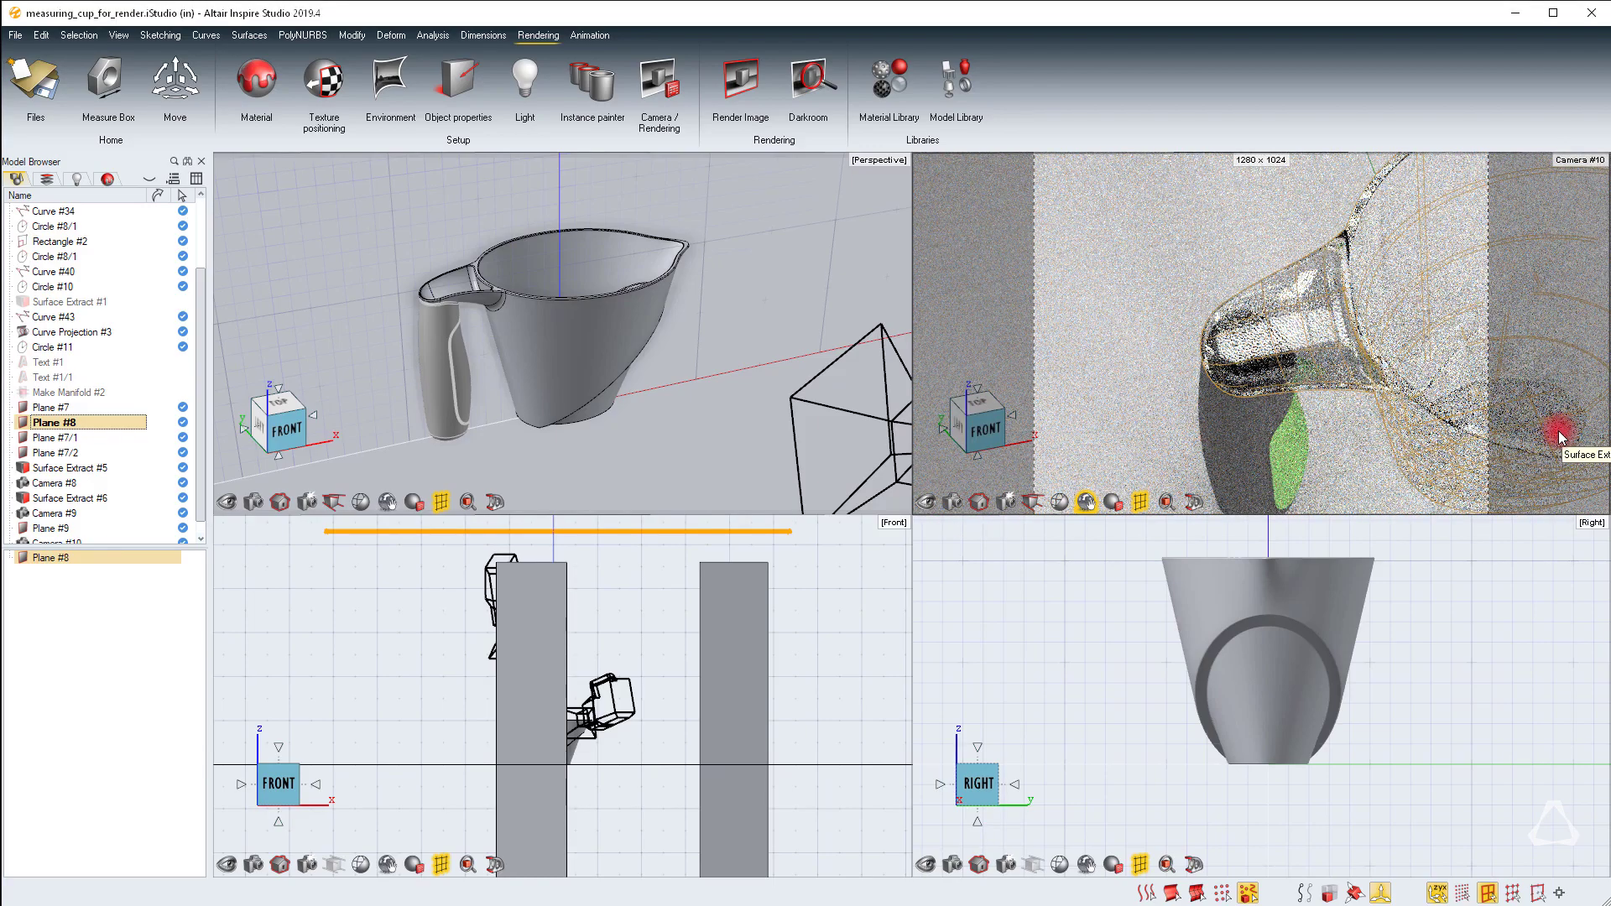
{"action": "left_click_drag", "start_coordinate": [1256, 409], "coordinate": [1242, 356]}
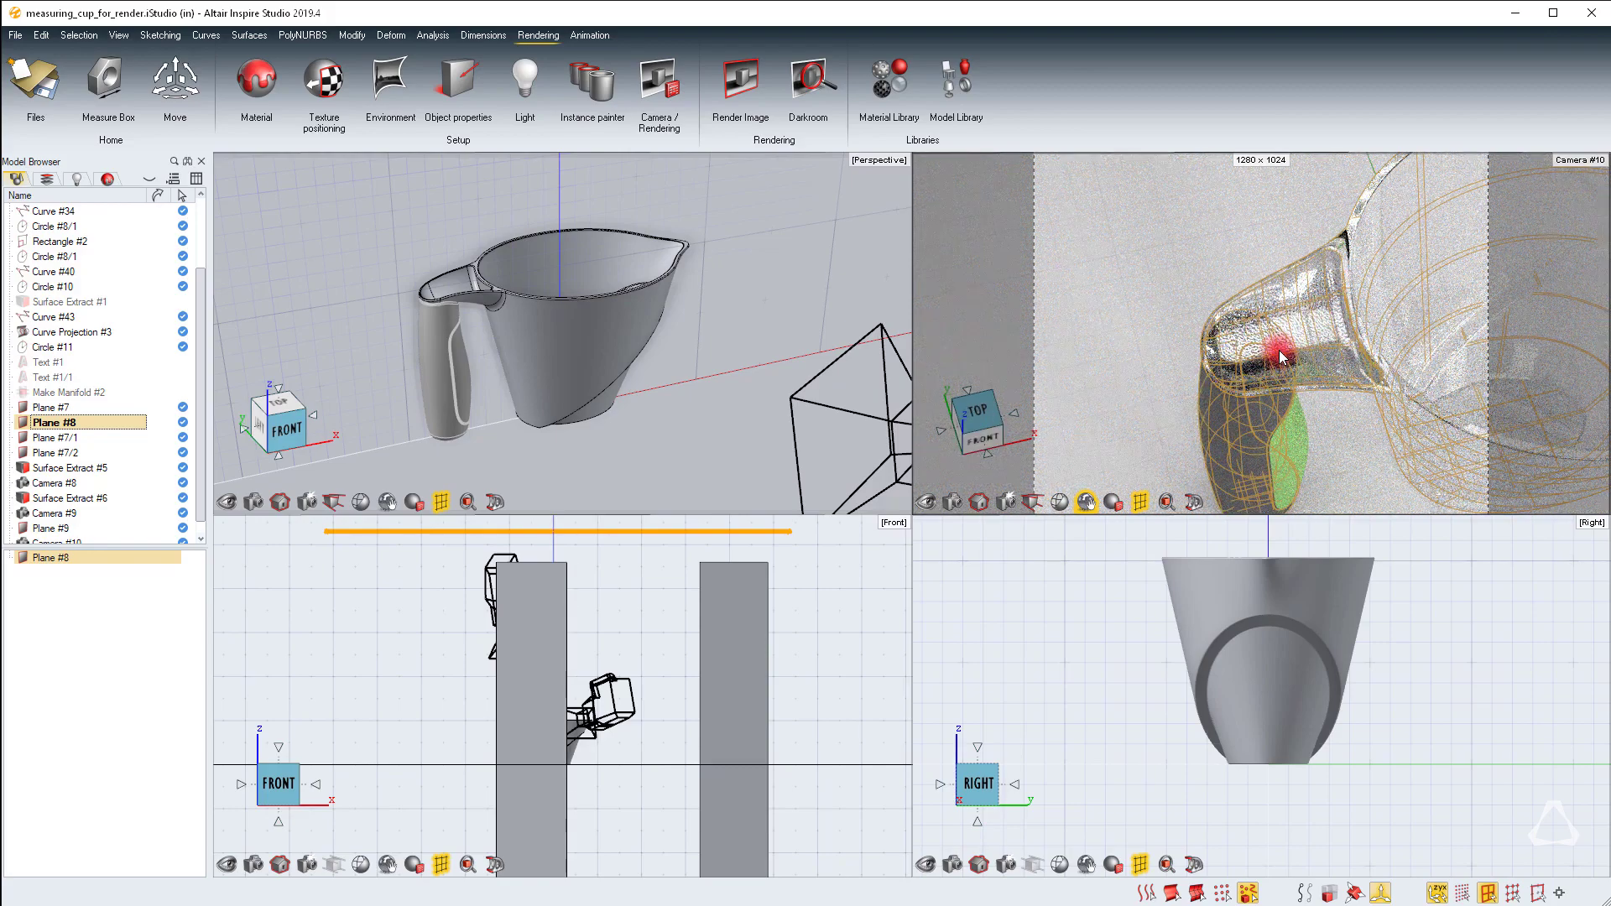
{"action": "left_click", "coordinate": [955, 502]}
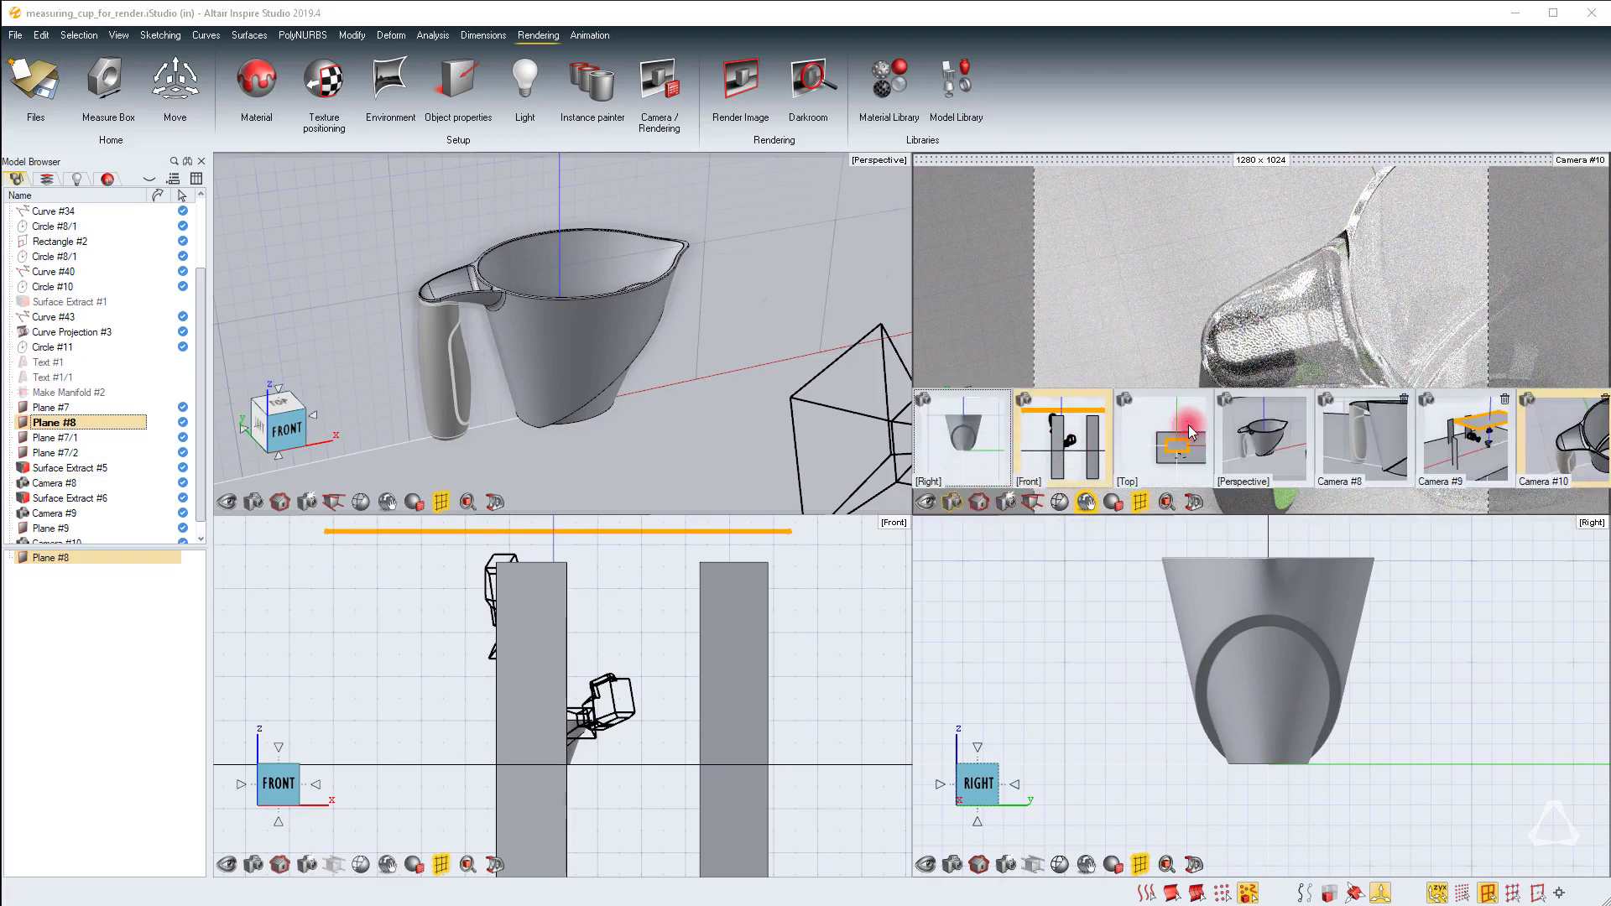
{"action": "left_click", "coordinate": [1244, 455]}
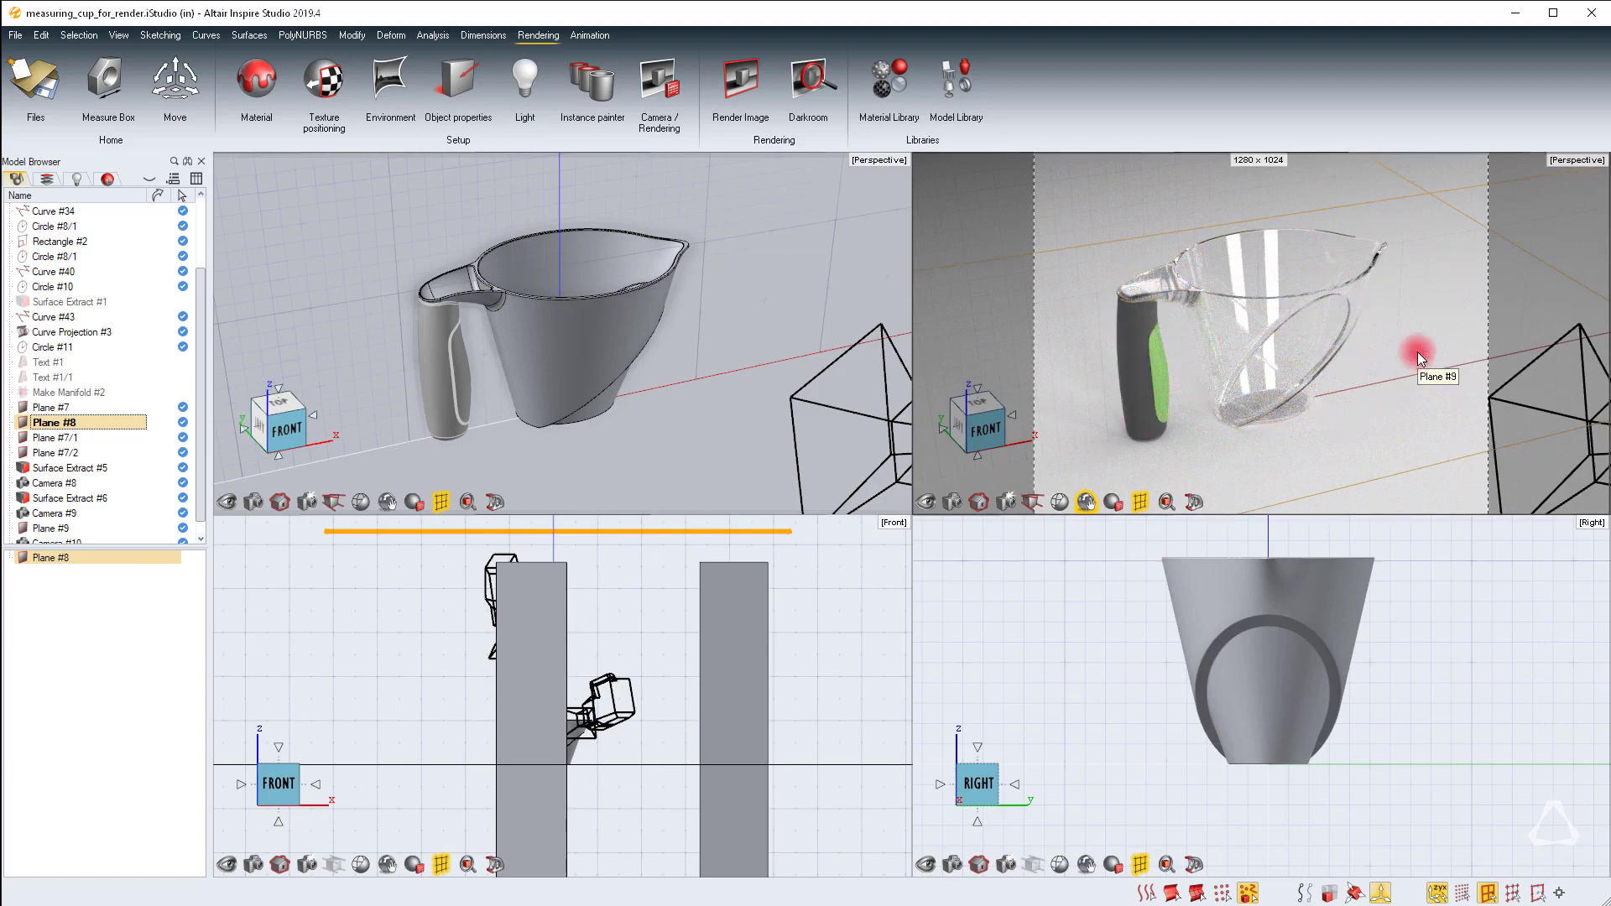
{"action": "left_click", "coordinate": [1226, 242]}
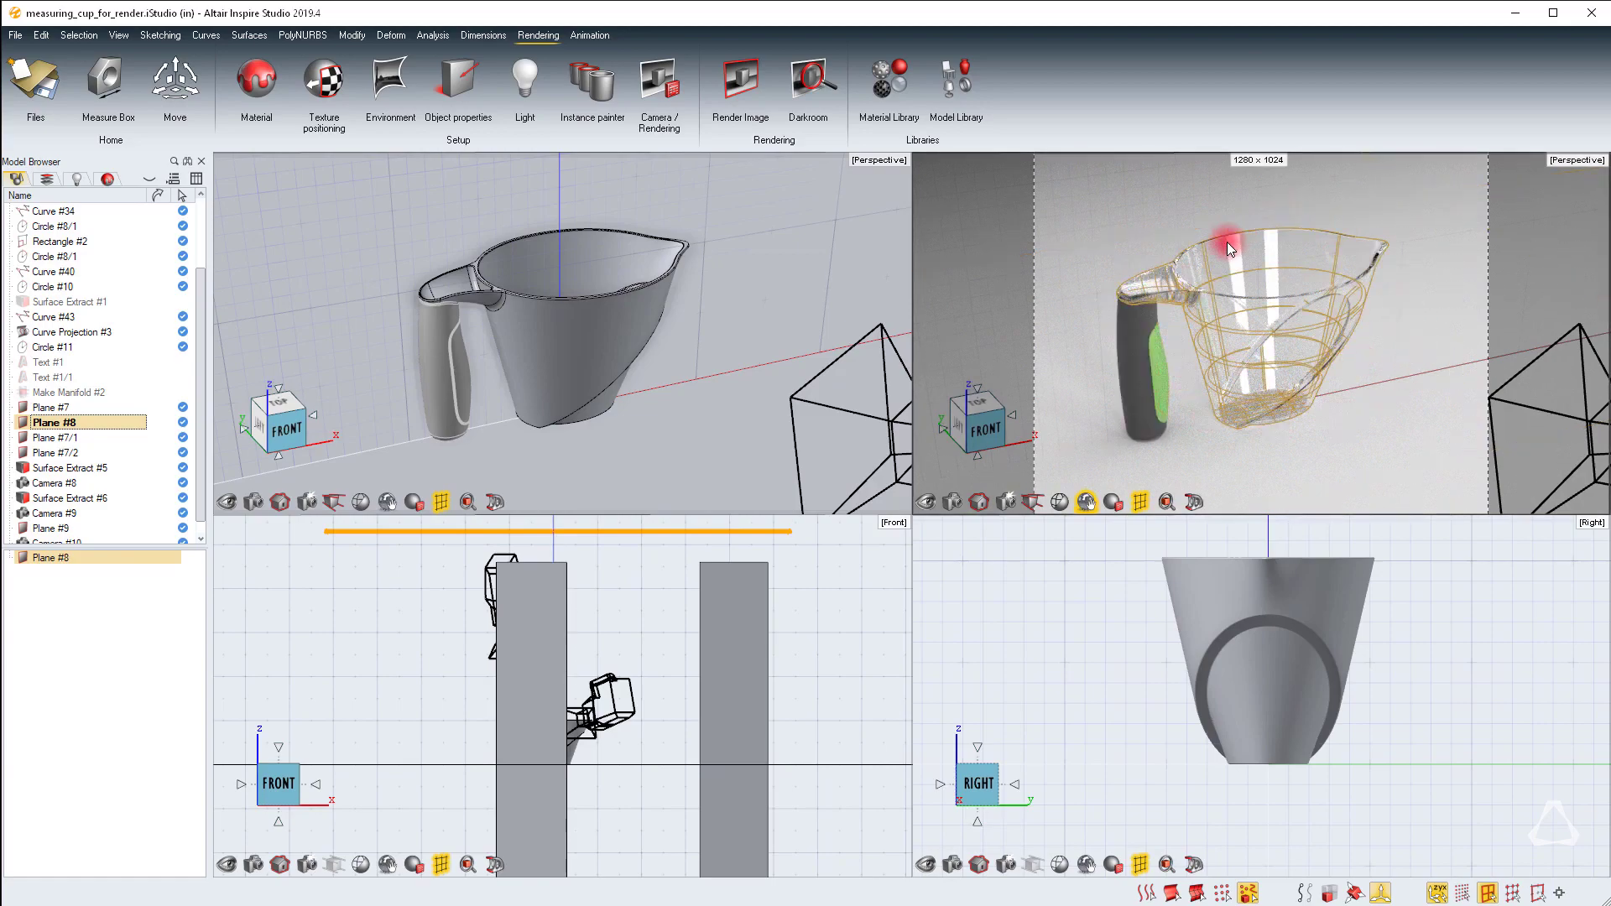
Open the Darkroom and pick the finished render measuring_cup_for_render~2.png from the rendered images
{"action": "left_click", "coordinate": [1433, 733]}
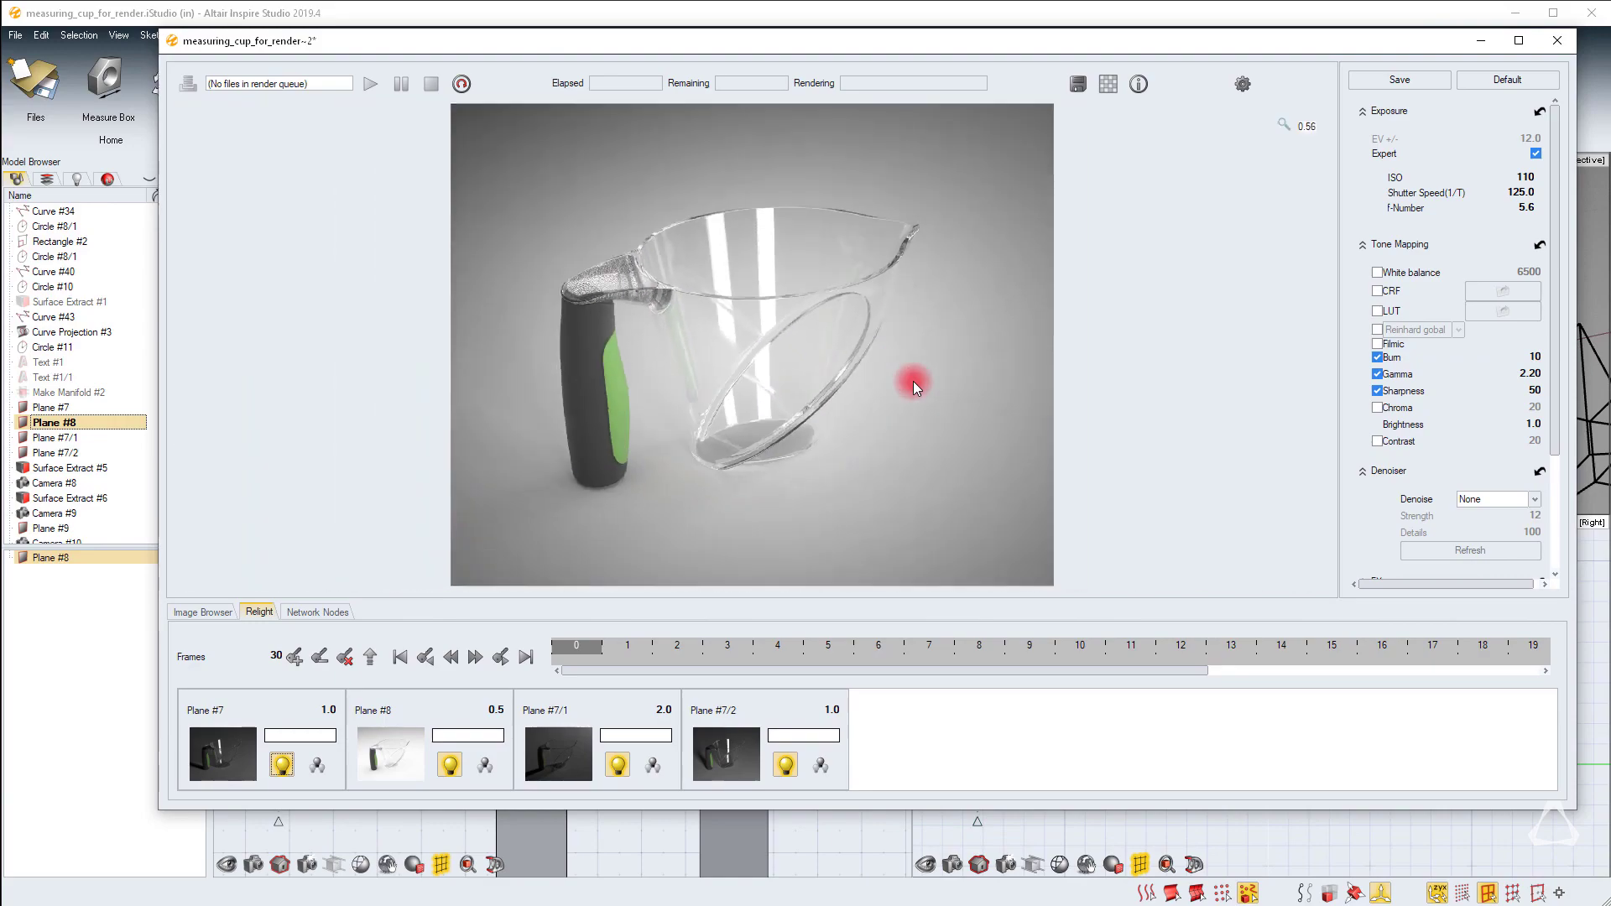
{"action": "left_click", "coordinate": [204, 613]}
{"action": "left_click", "coordinate": [255, 700]}
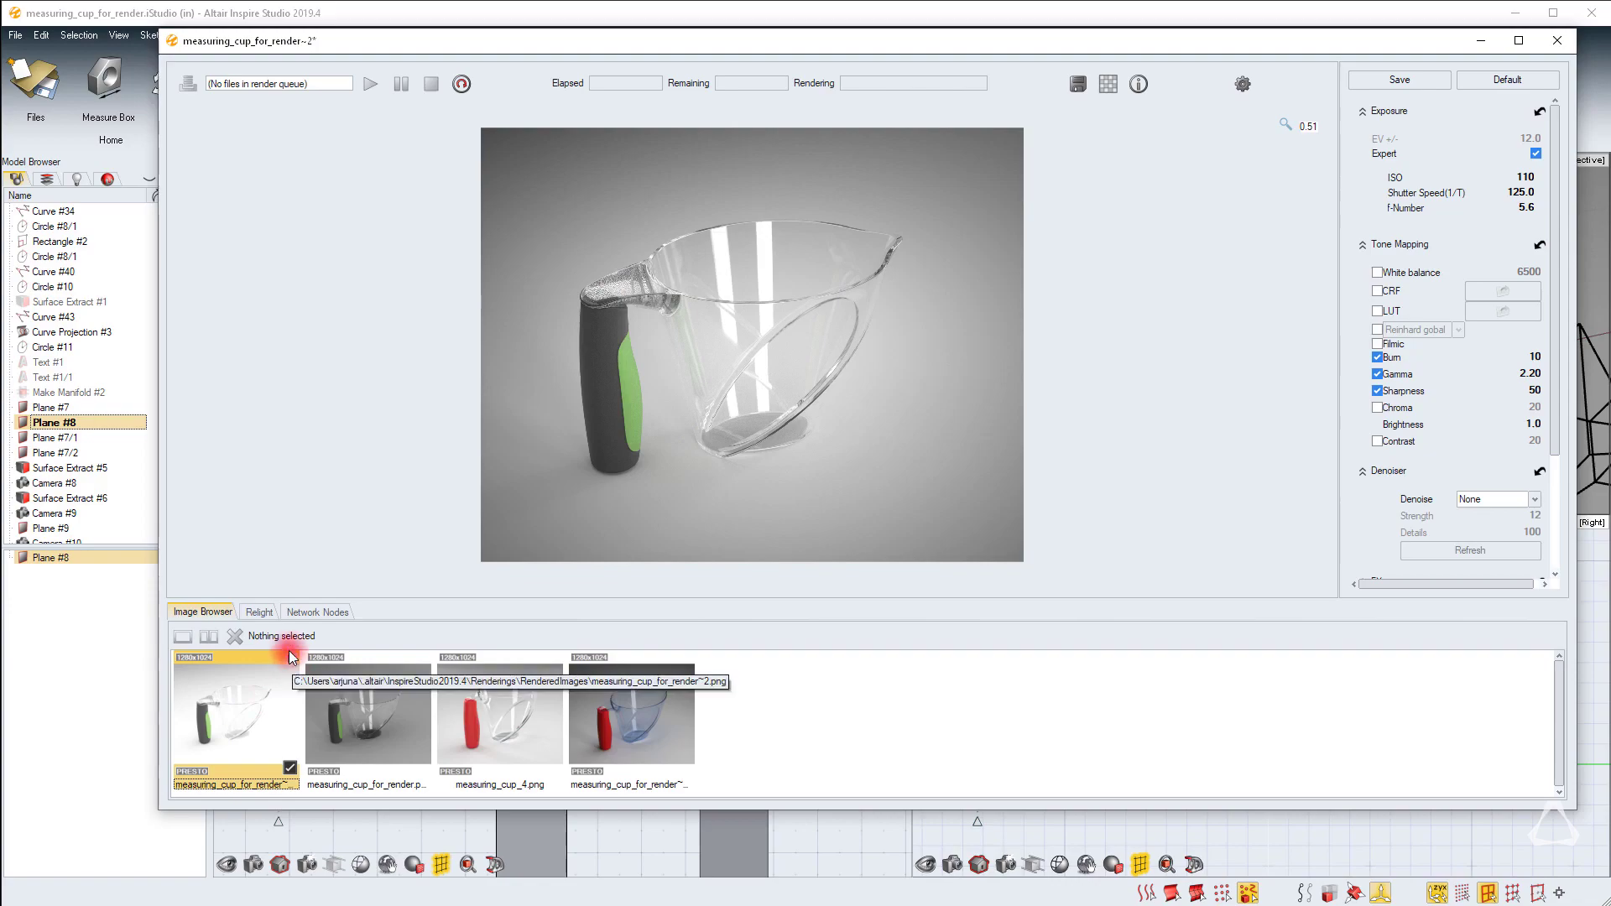
Turn off the Plane #7 and Plane #7/2 lights in the render's relight settings
{"action": "left_click", "coordinate": [259, 613]}
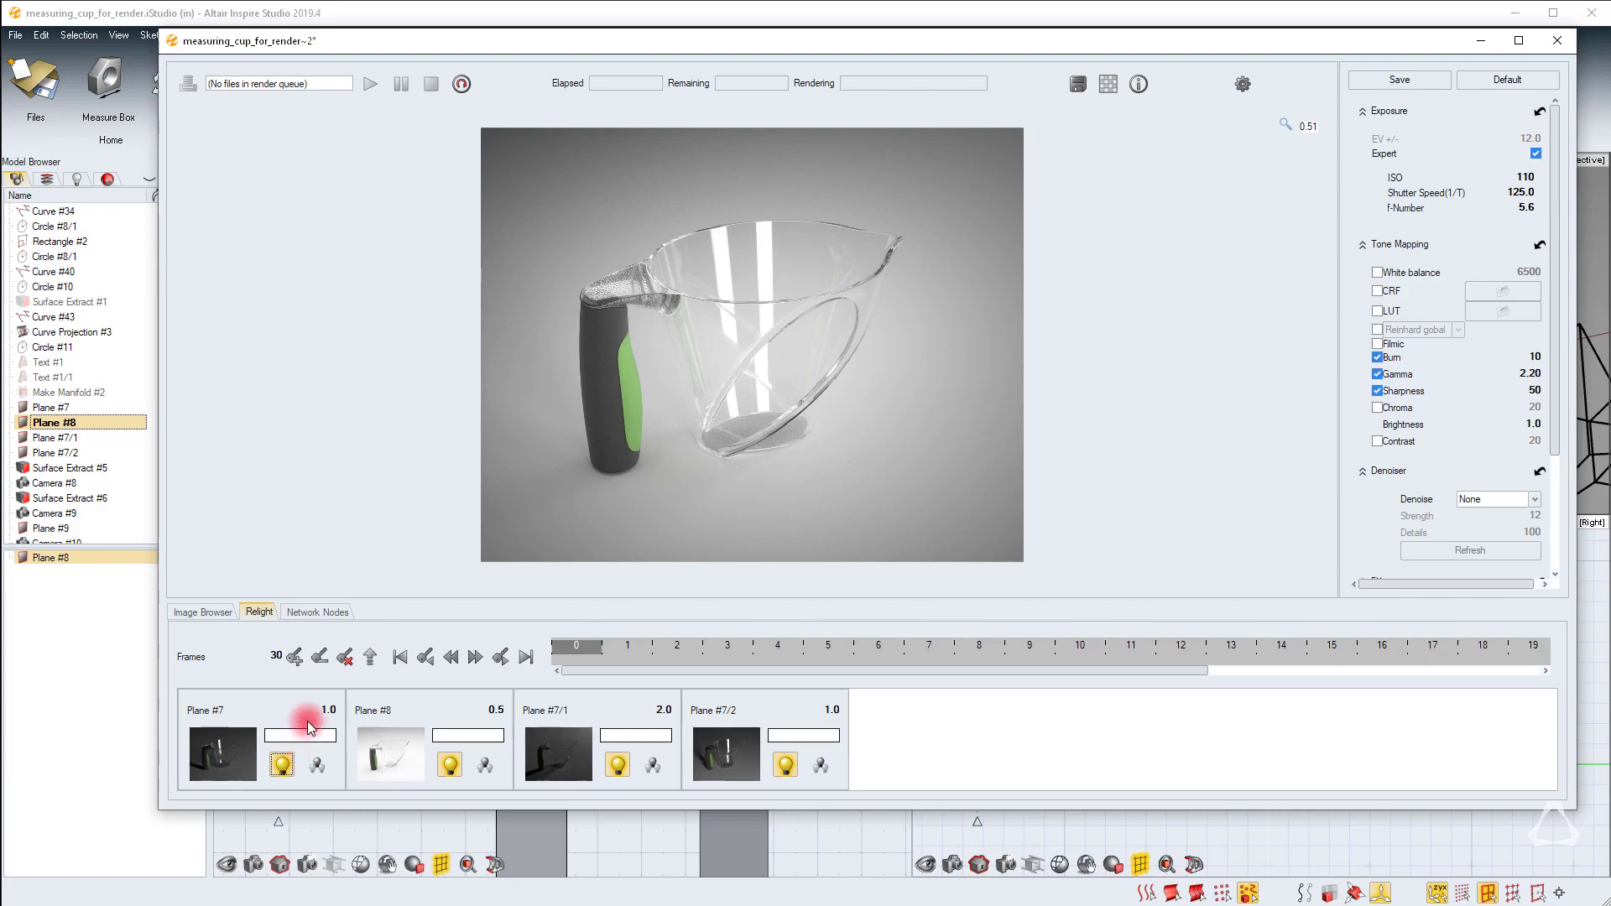
{"action": "left_click", "coordinate": [312, 769]}
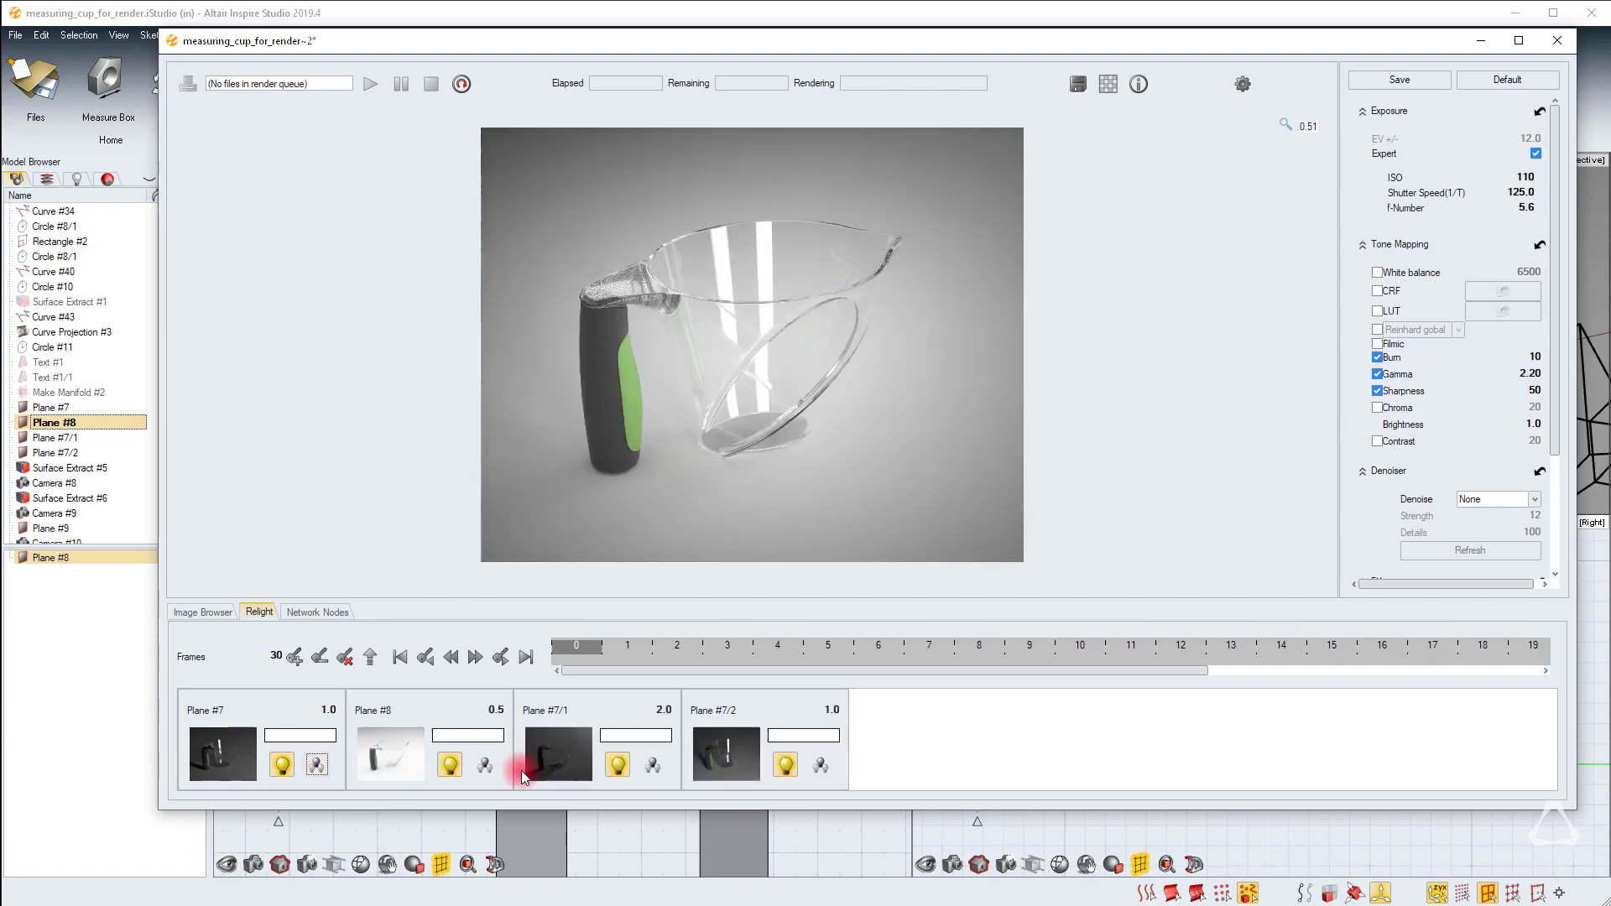
{"action": "left_click", "coordinate": [785, 776]}
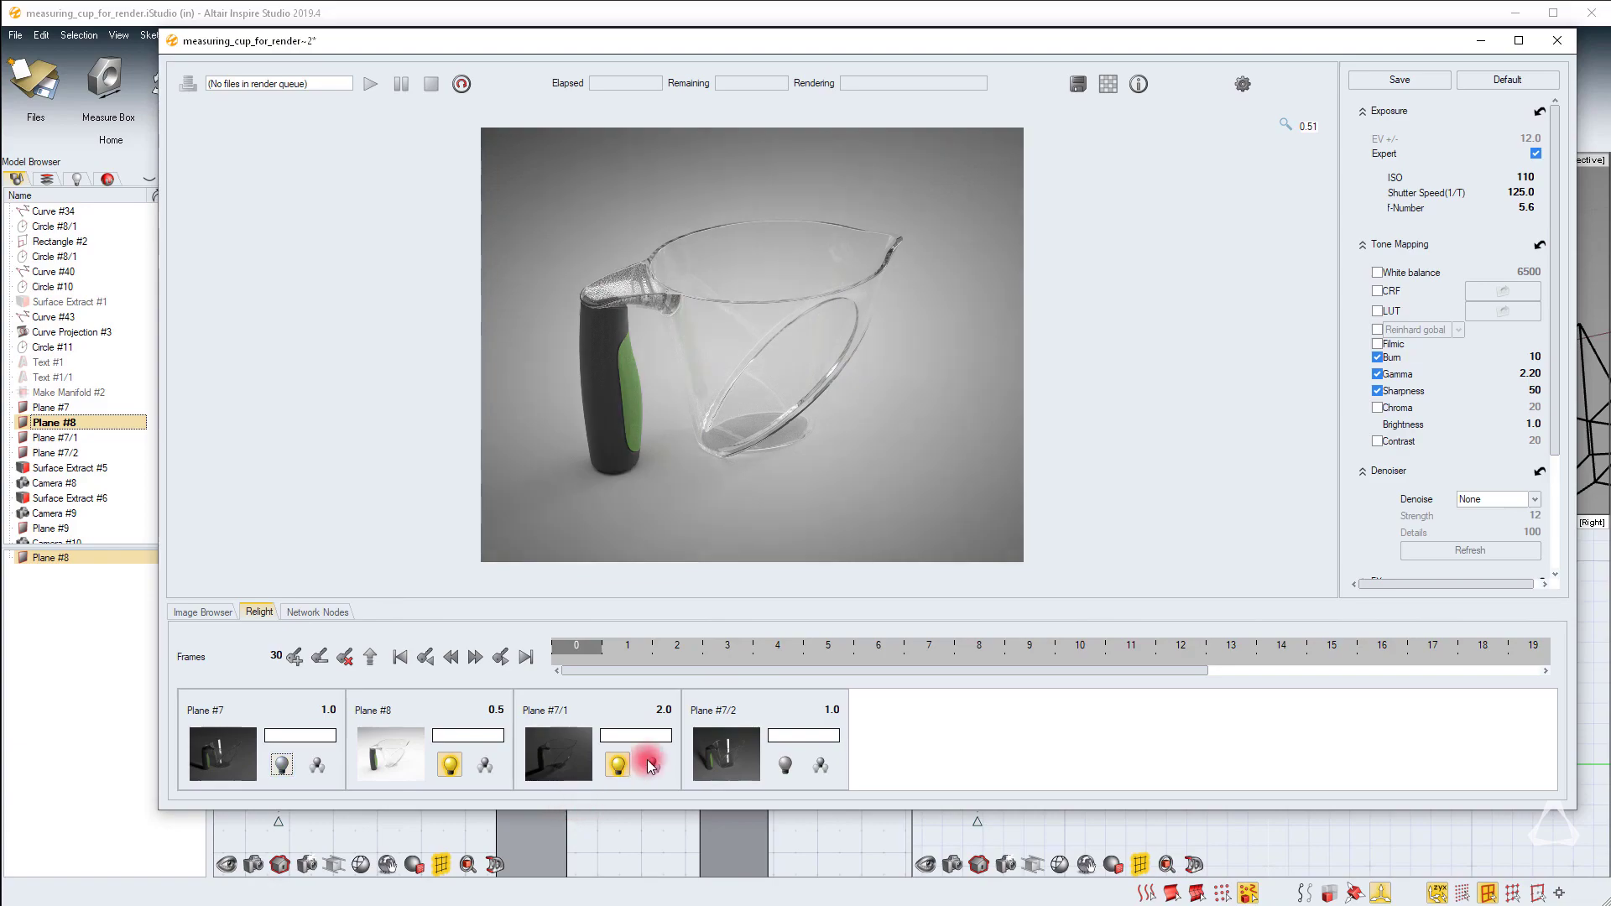
Tint the Plane #8 light a pale red to try a different light colour on the render
{"action": "left_click", "coordinate": [468, 736]}
{"action": "left_click", "coordinate": [661, 808]}
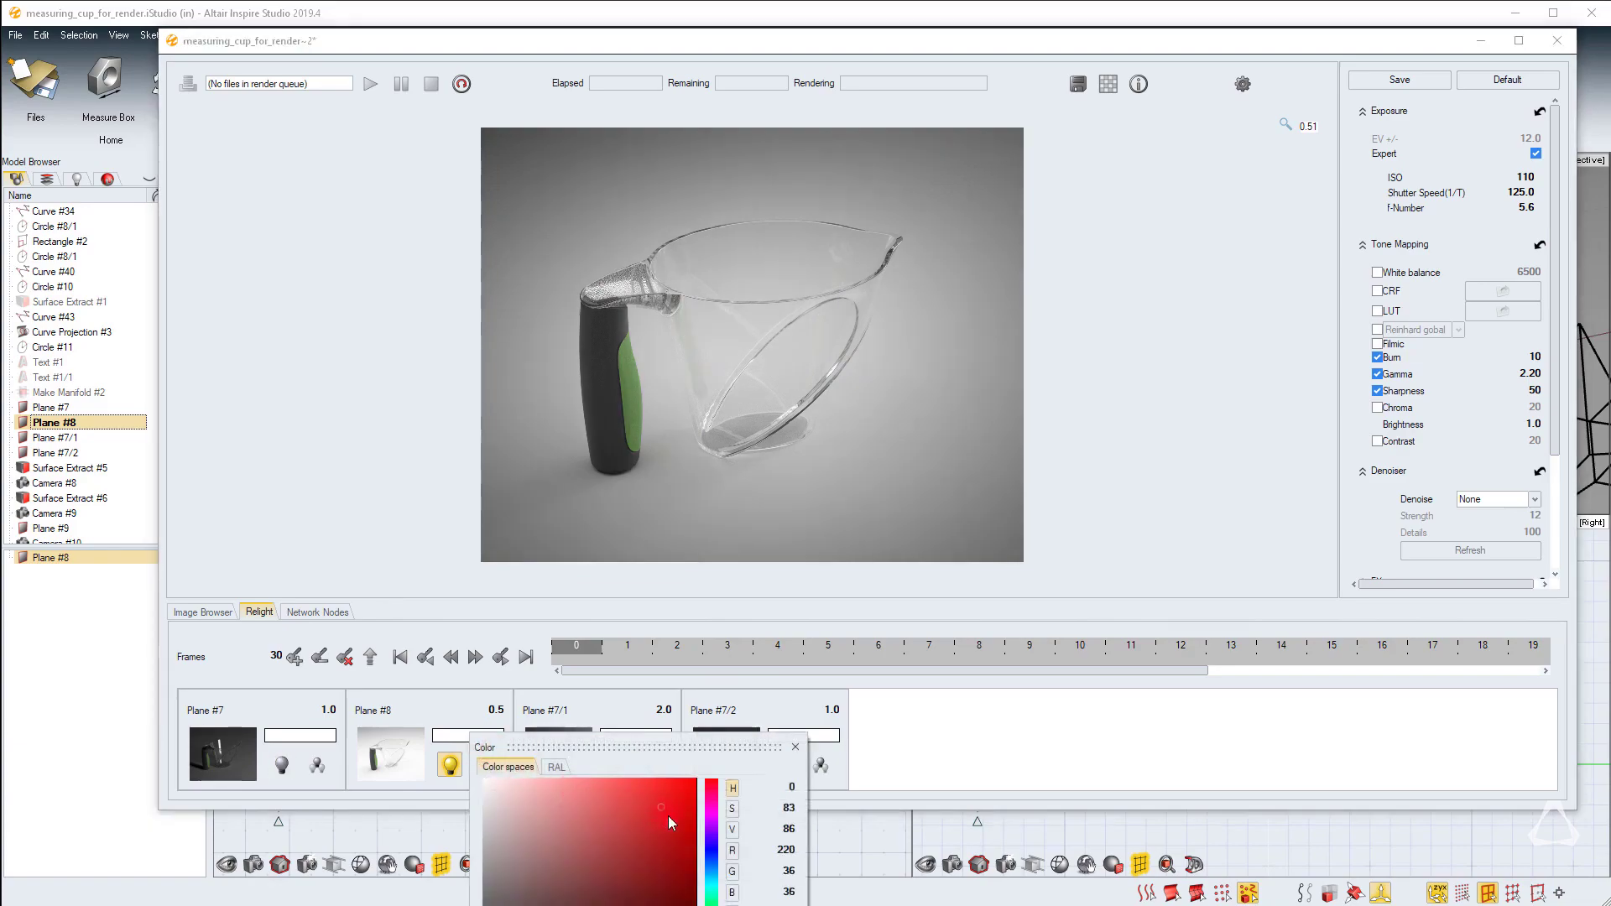
{"action": "left_click", "coordinate": [535, 793]}
{"action": "left_click", "coordinate": [1203, 405]}
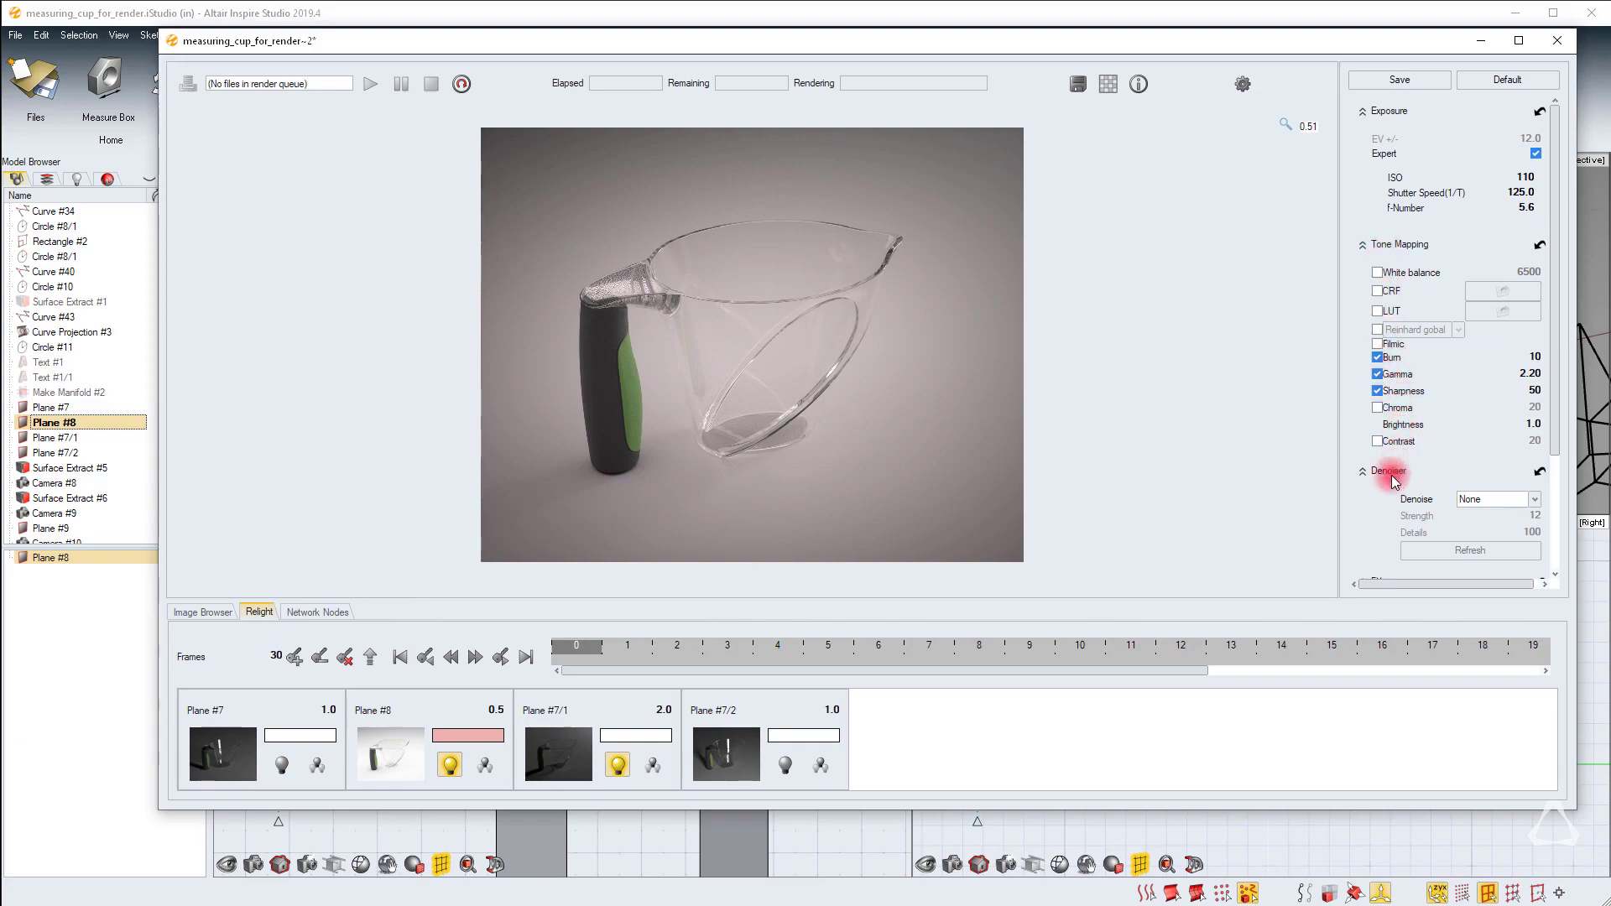
Reset the Plane #8 light's colour to white and save the render's modified display settings
{"action": "left_click_drag", "start_coordinate": [1557, 449], "coordinate": [1555, 574]}
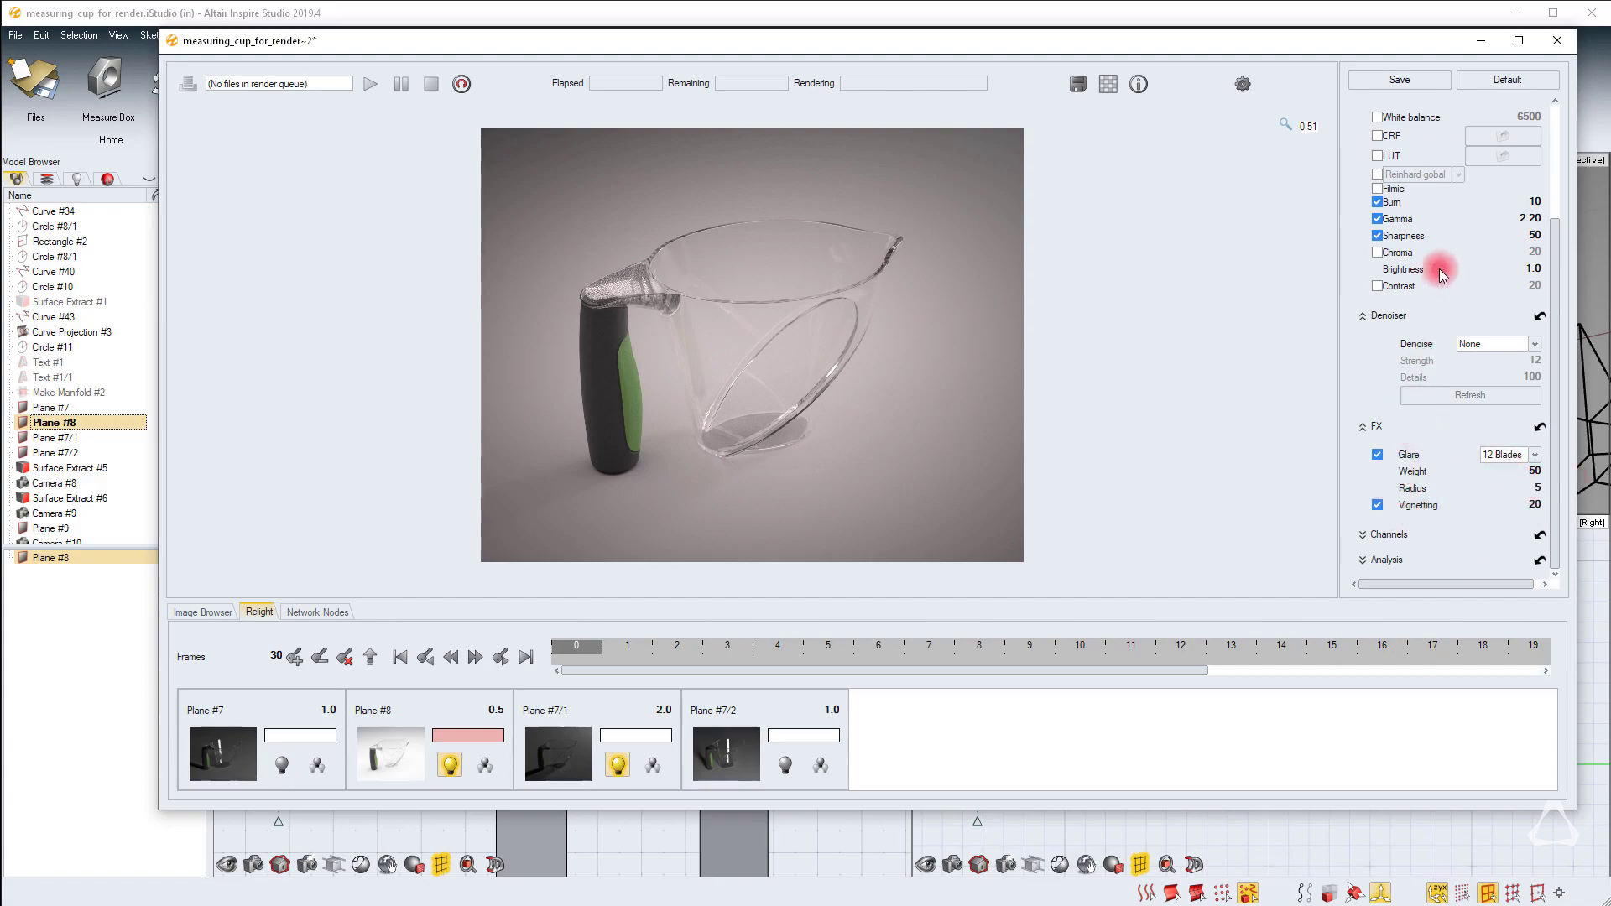
{"action": "scroll", "coordinate": [745, 383], "scroll_direction": "up", "scroll_amount": 3}
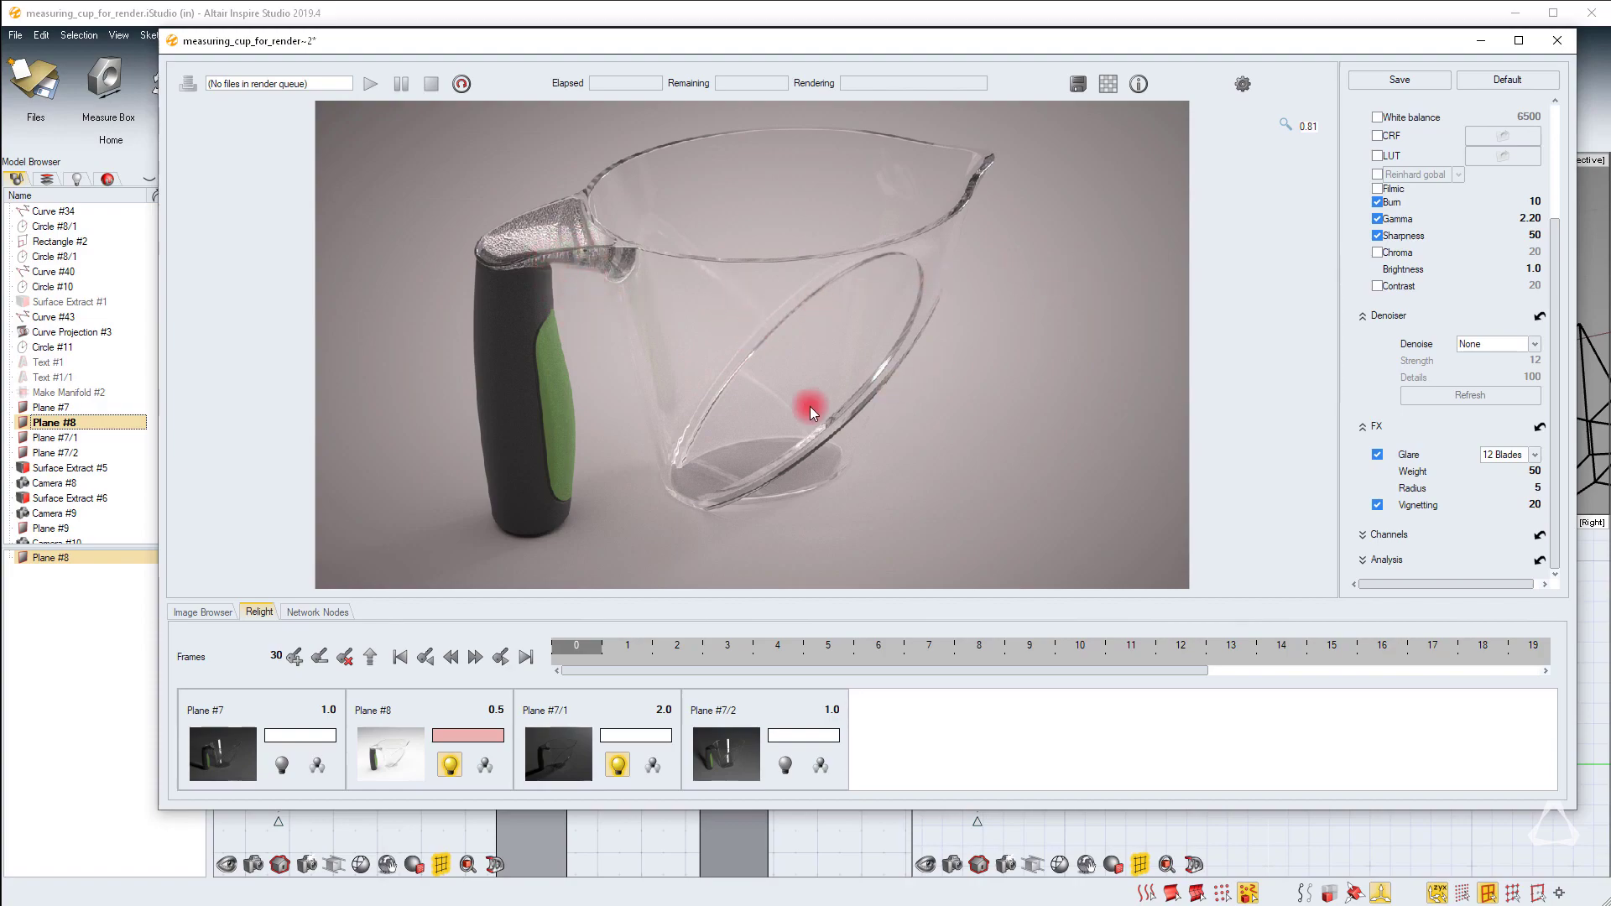
{"action": "scroll", "coordinate": [817, 400], "scroll_direction": "down", "scroll_amount": 3}
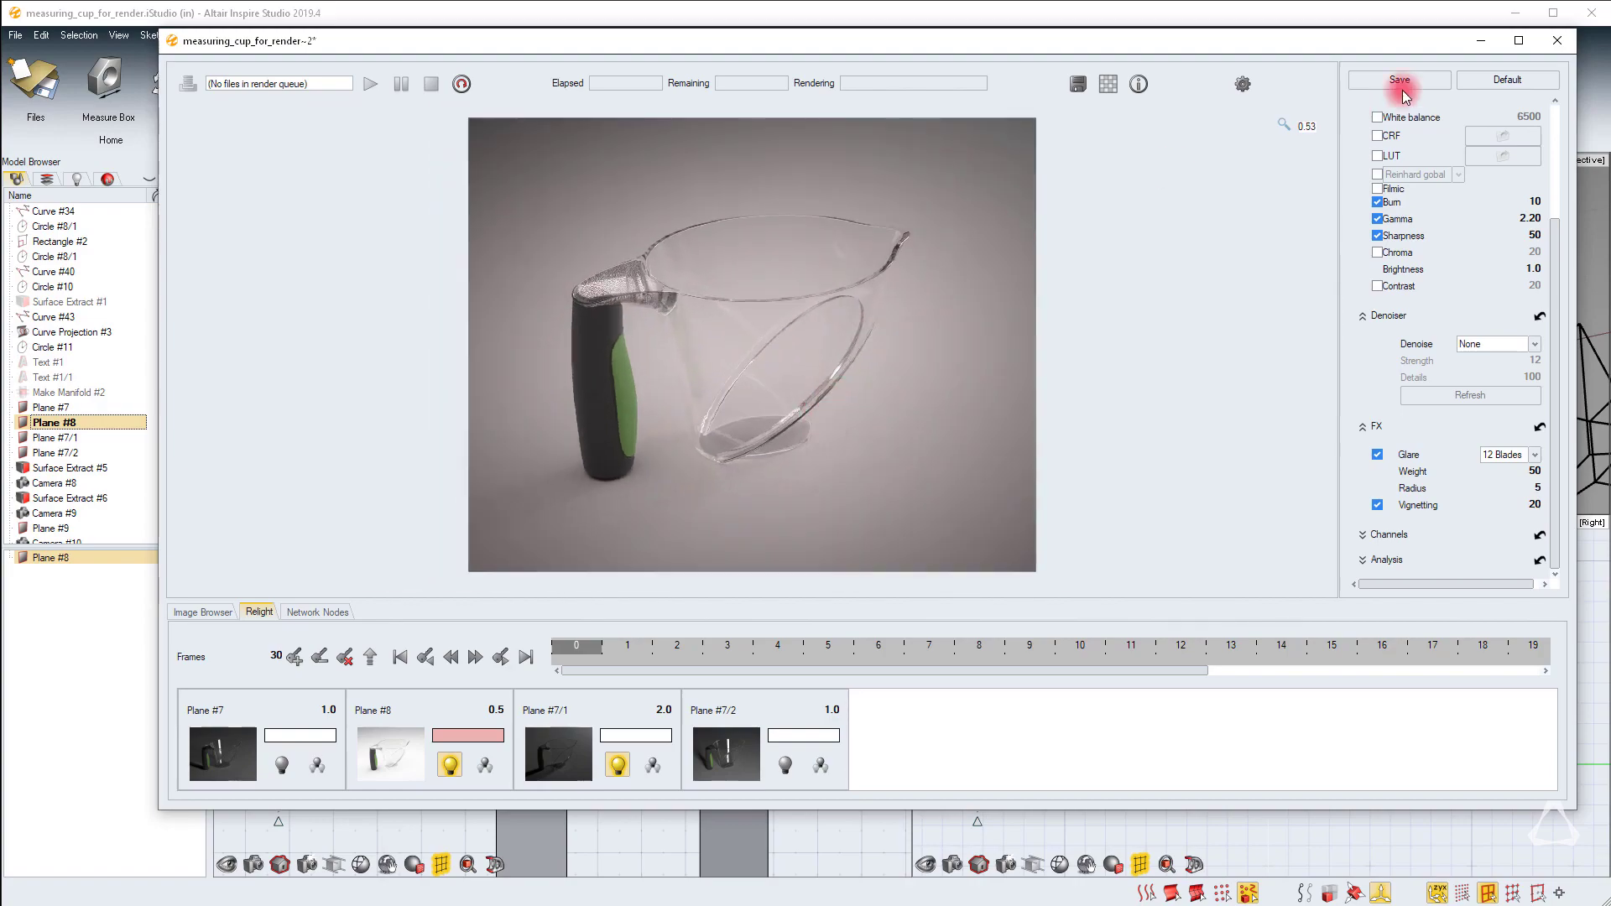
{"action": "left_click", "coordinate": [468, 736]}
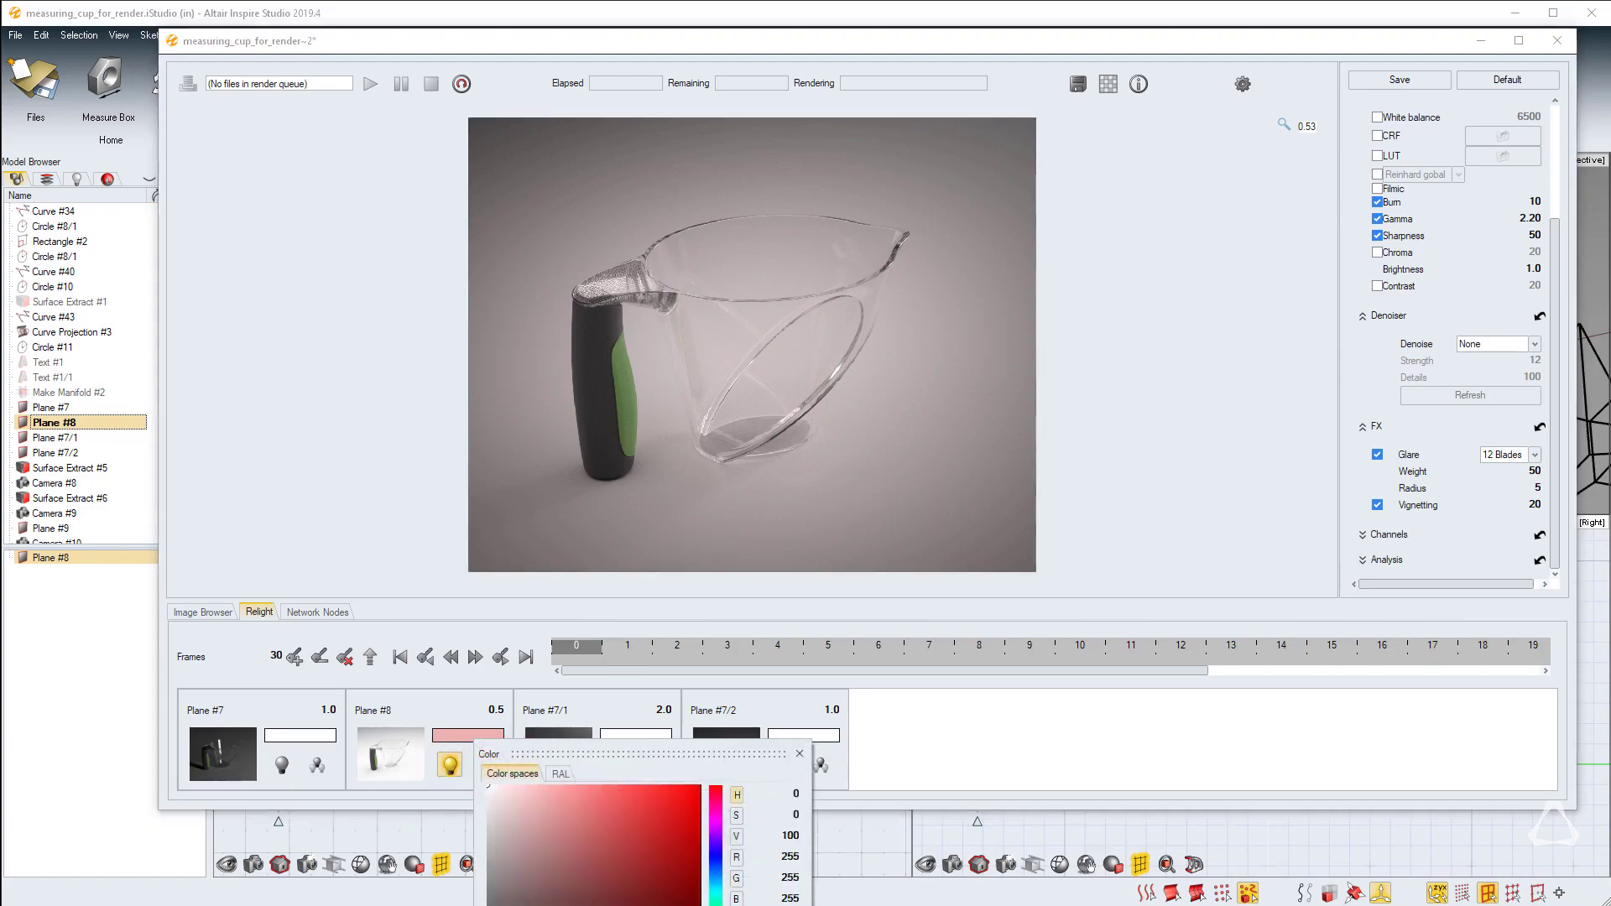
{"action": "key", "text": "Escape"}
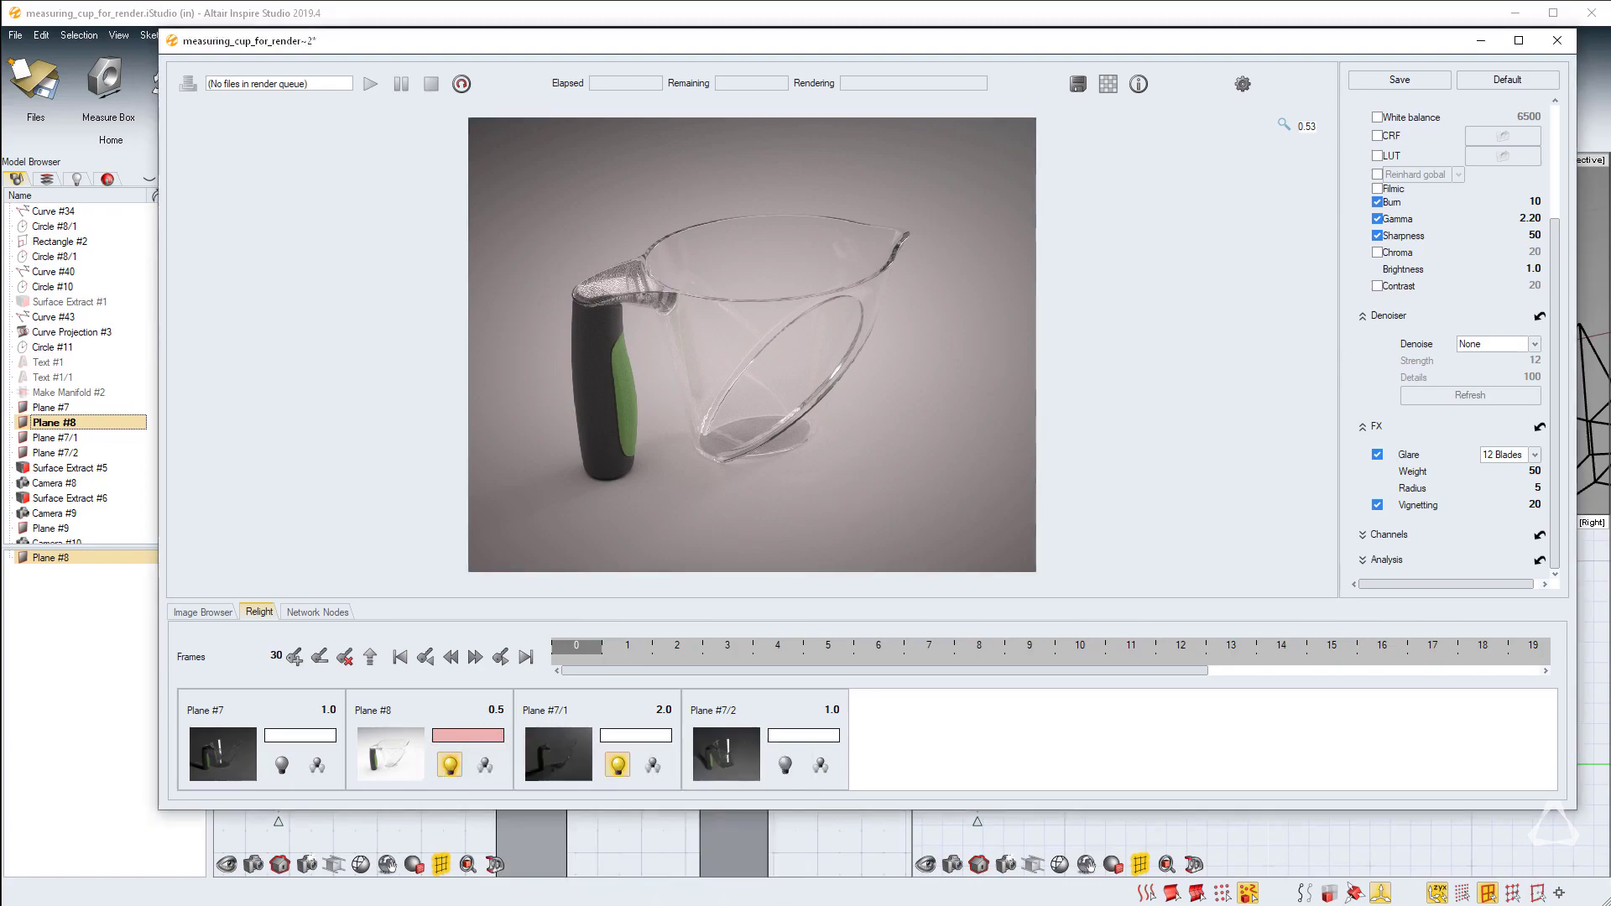
{"action": "left_click", "coordinate": [1418, 79]}
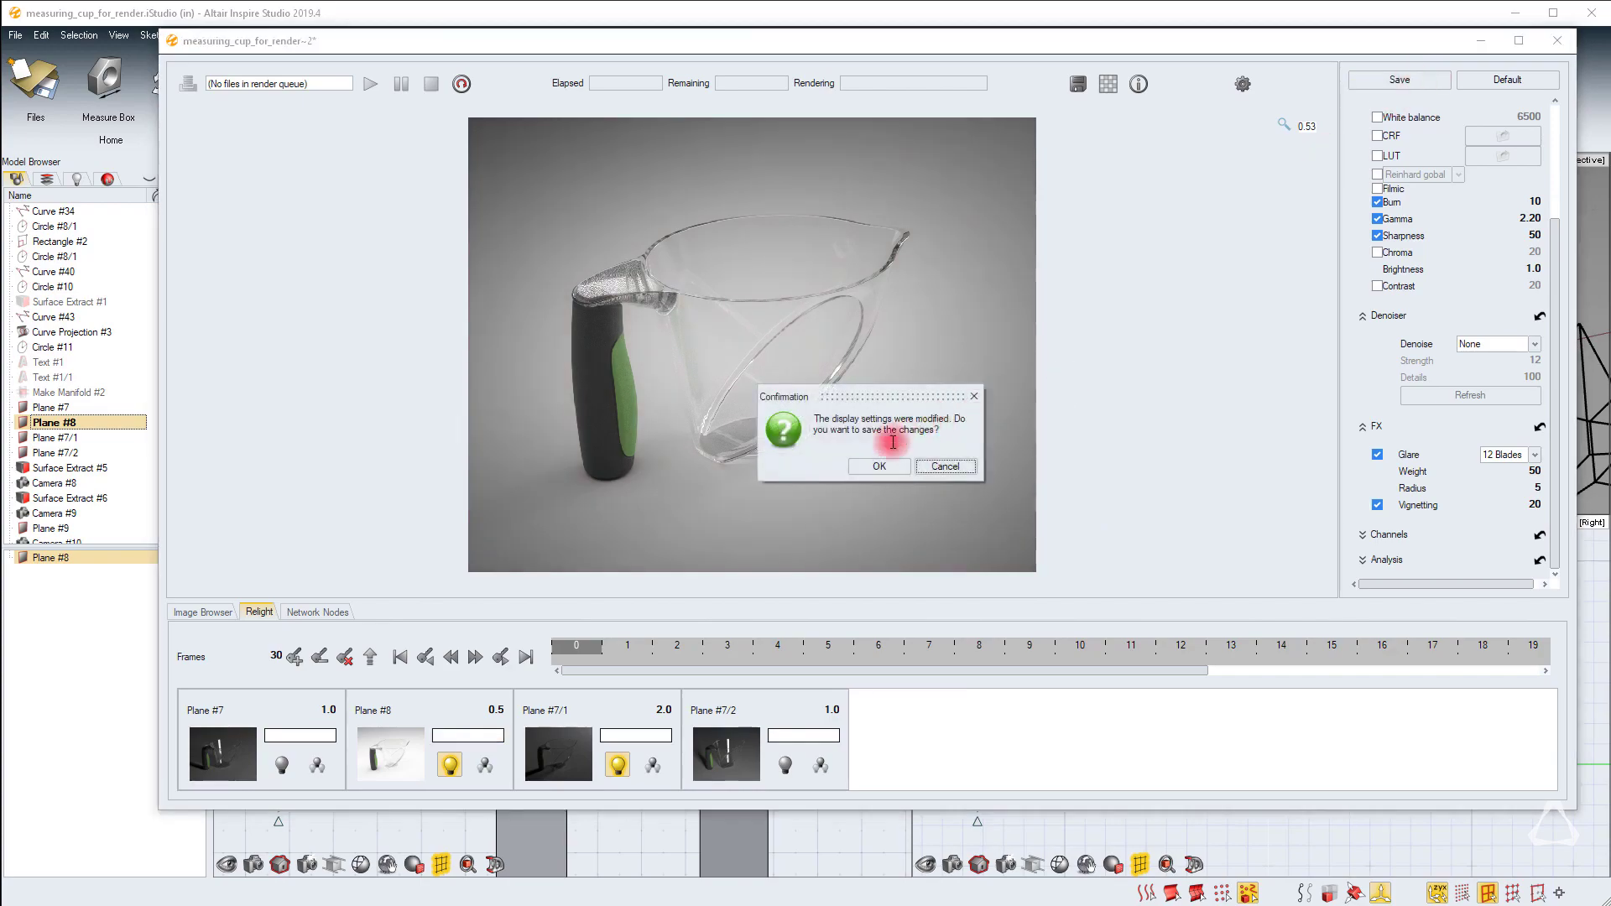
{"action": "left_click", "coordinate": [886, 470]}
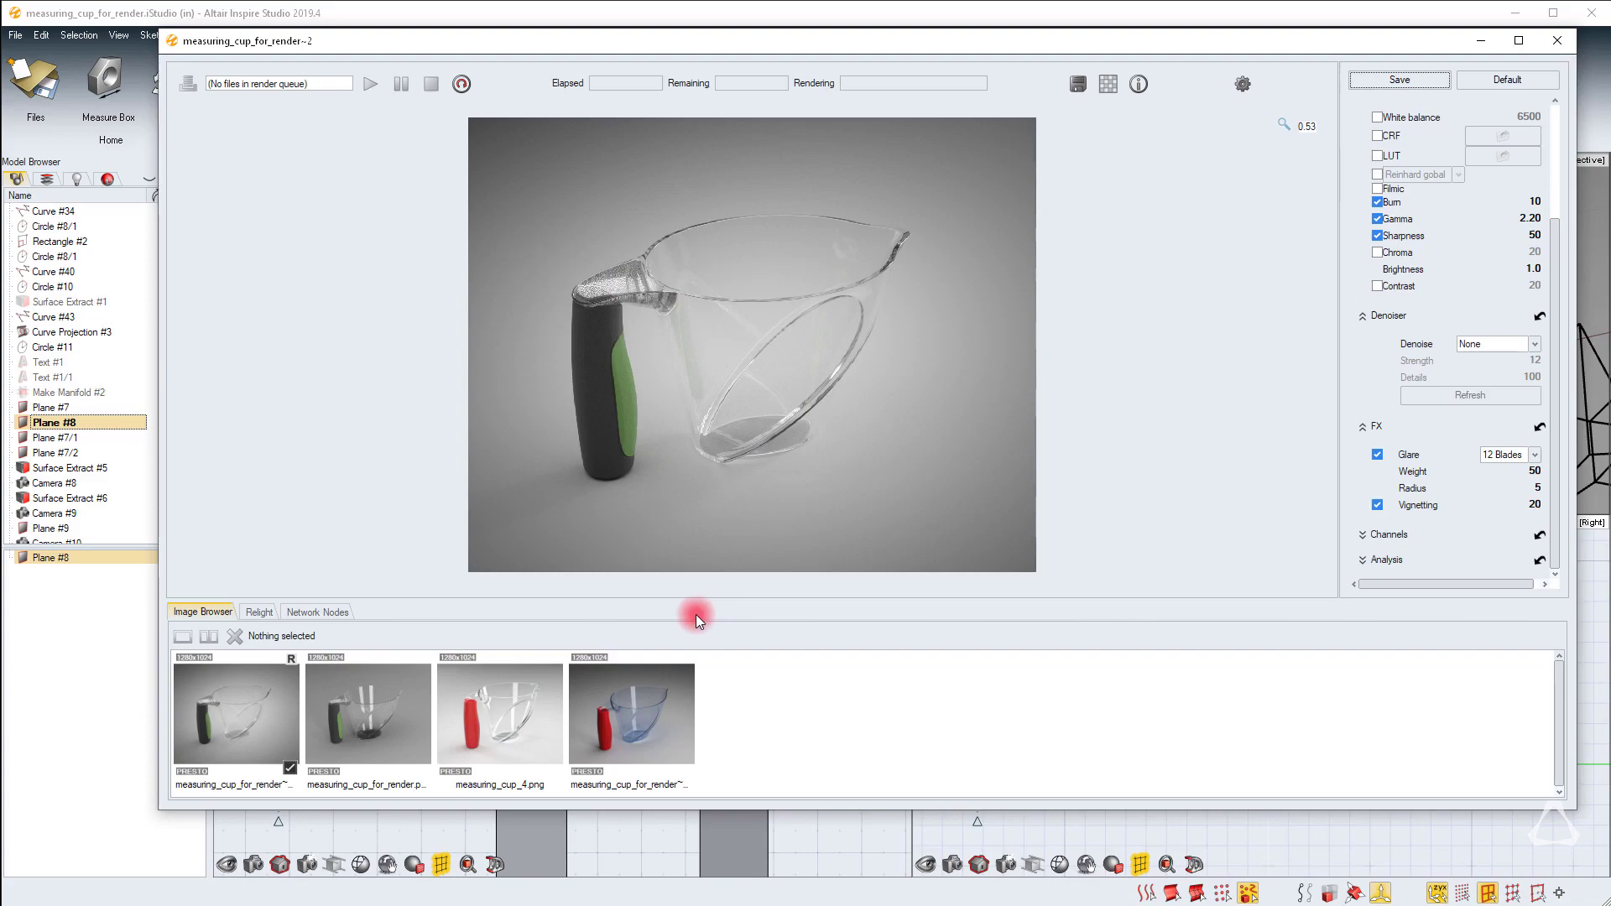